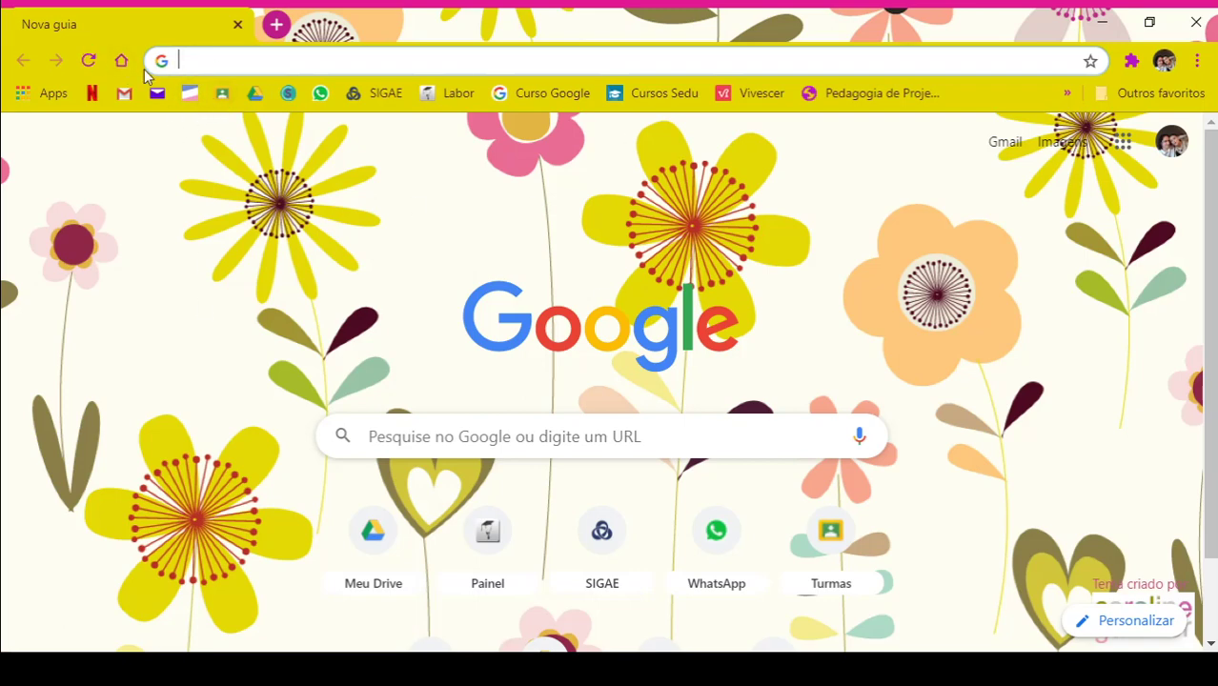
- Open Google Drive and check which account is signed in
{"action": "left_click", "coordinate": [256, 94]}
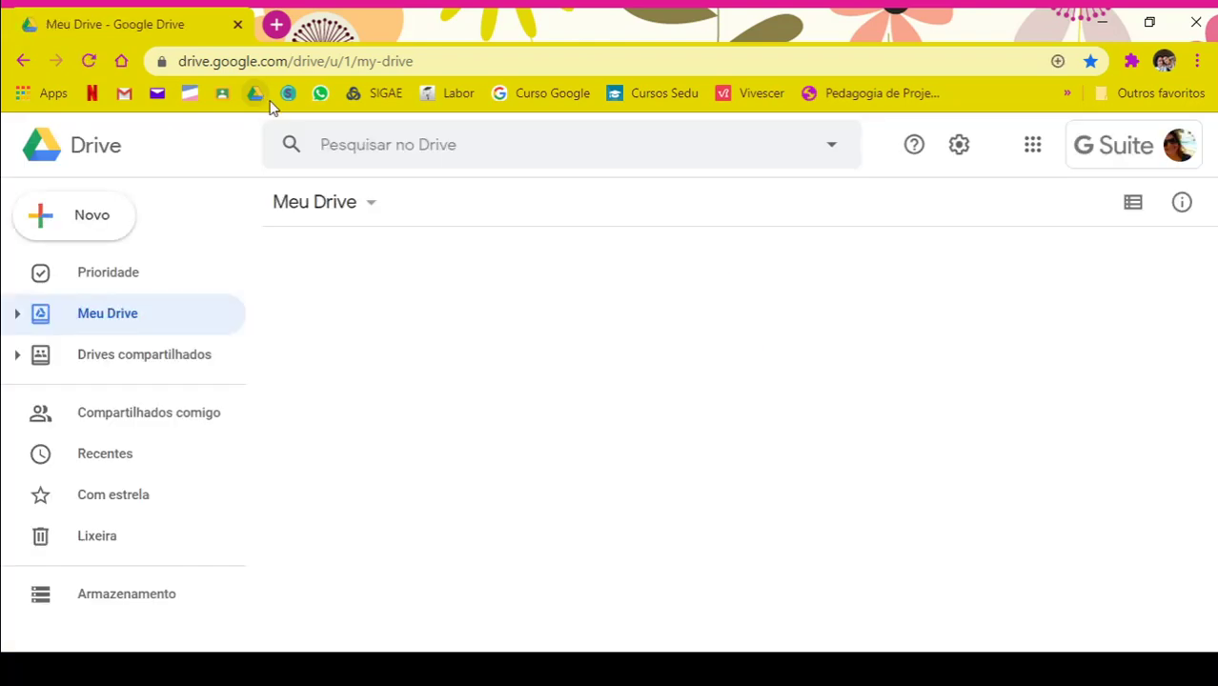
{"action": "left_click", "coordinate": [1181, 150]}
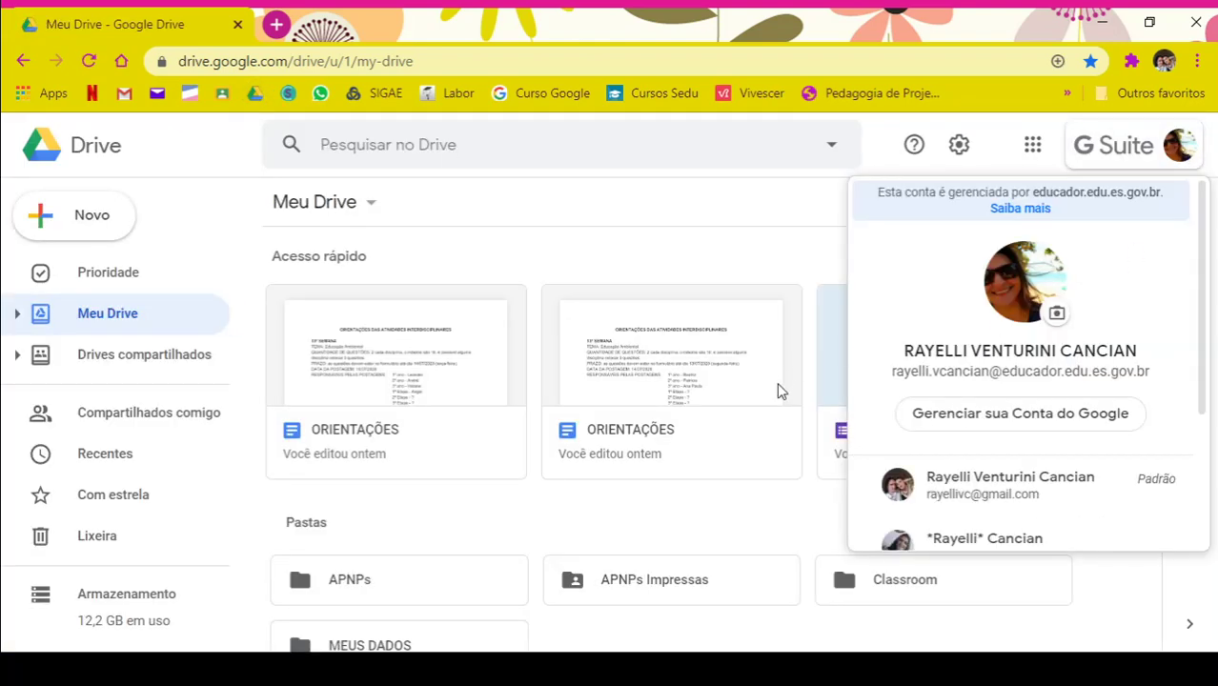
{"action": "left_click", "coordinate": [1178, 150]}
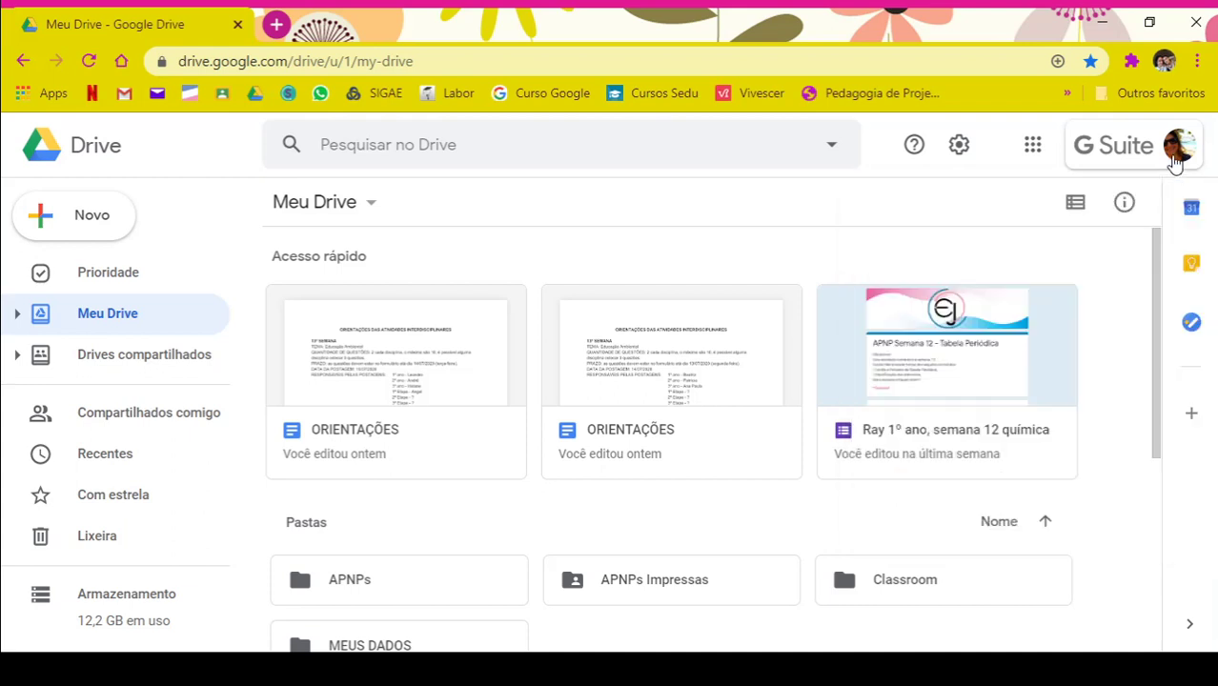
- Open the shared drive APNPs NOTURNO and view its subject-area folders
{"action": "left_click", "coordinate": [131, 358]}
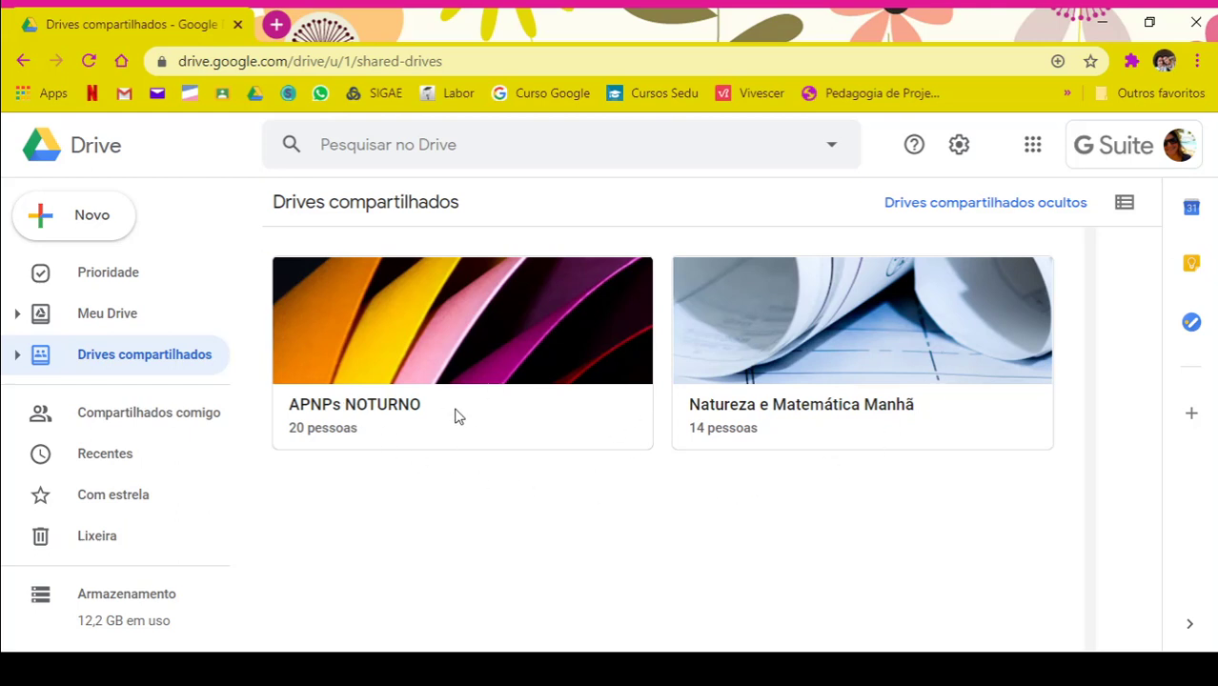
{"action": "left_click", "coordinate": [417, 405]}
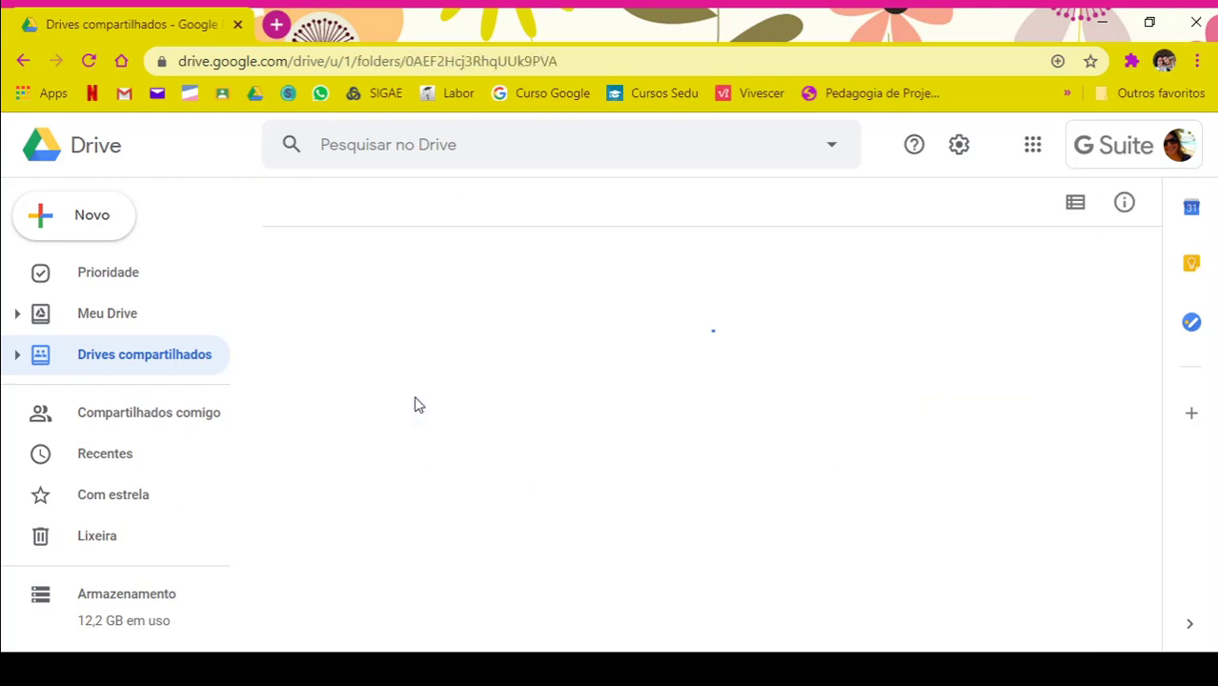
{"action": "scroll", "coordinate": [418, 405], "scroll_direction": "down", "scroll_amount": 1}
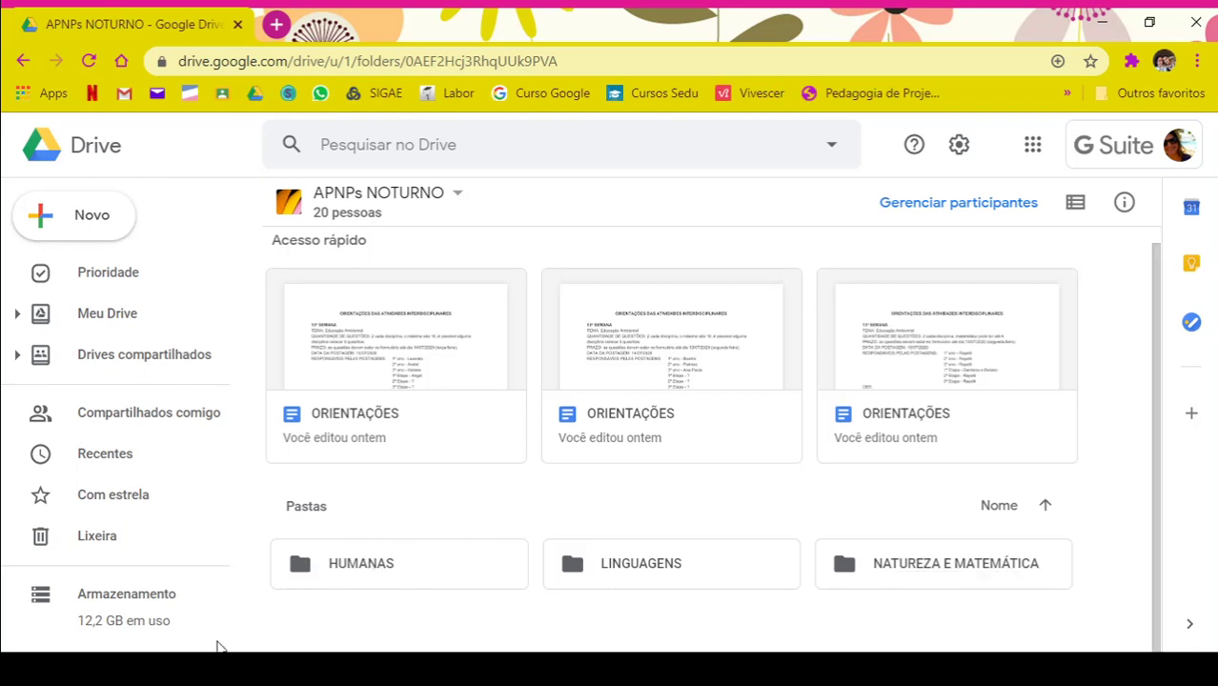
- Open the 13ª SEMANA folder inside HUMANAS and look over its forms for each class
{"action": "double_click", "coordinate": [381, 570]}
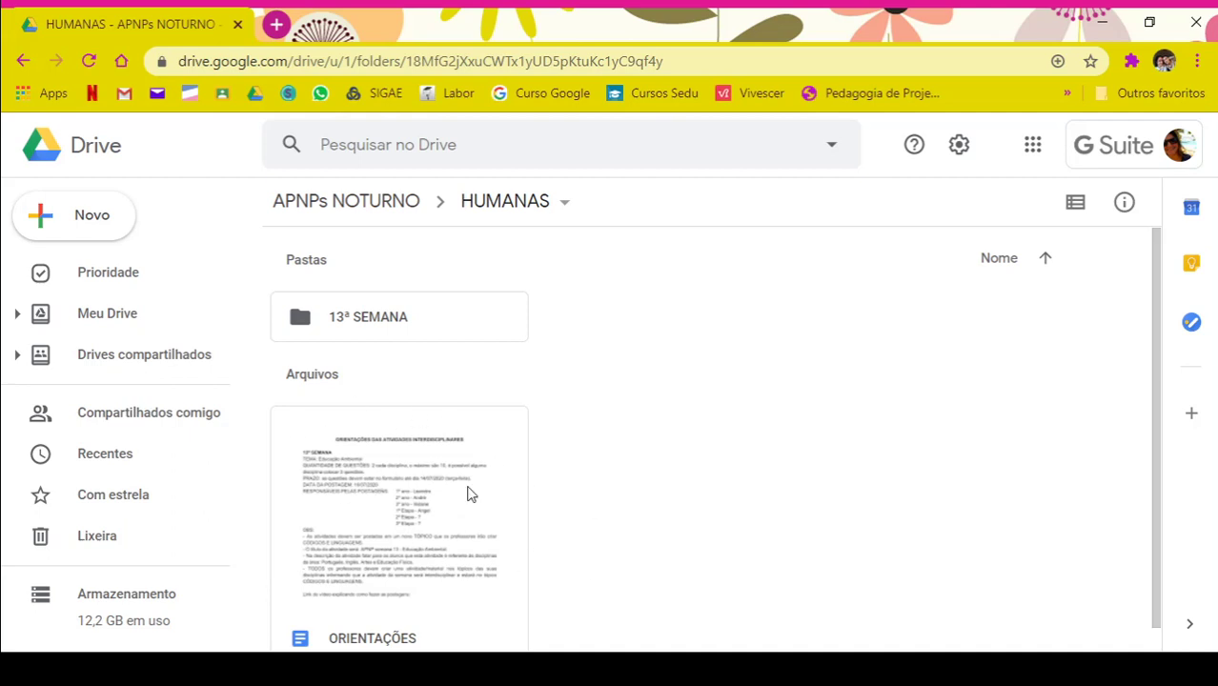
{"action": "left_click", "coordinate": [378, 327]}
{"action": "double_click", "coordinate": [378, 327]}
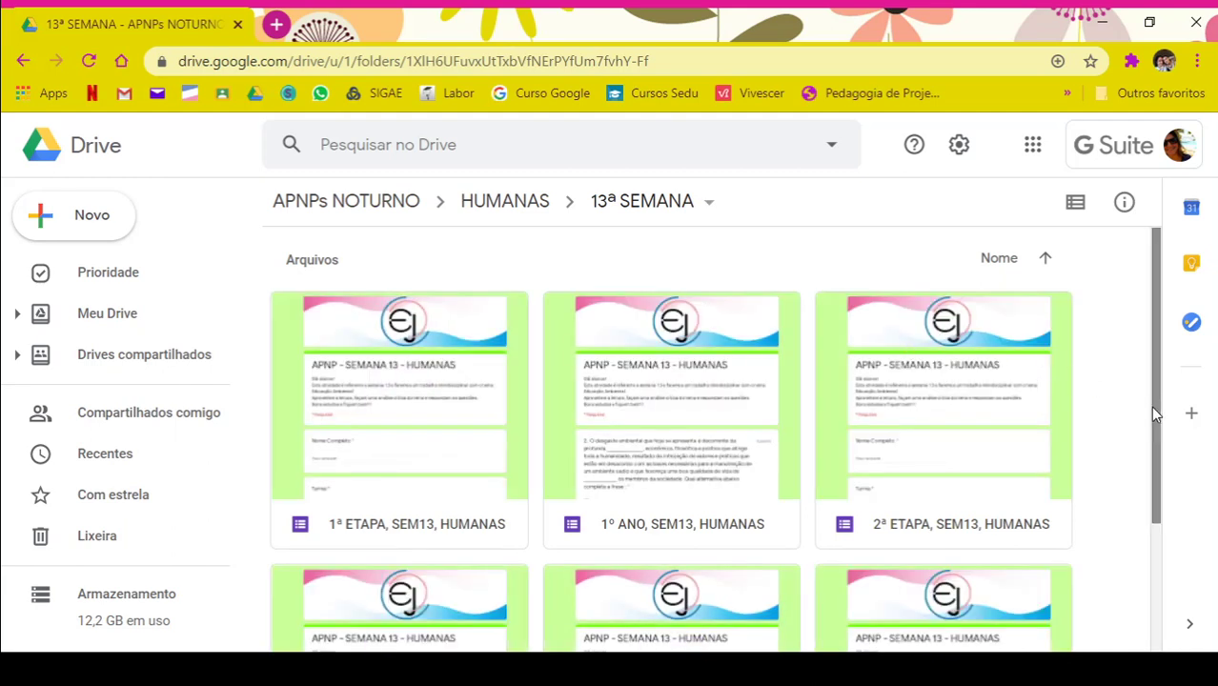
{"action": "left_click_drag", "start_coordinate": [1151, 406], "coordinate": [1152, 549]}
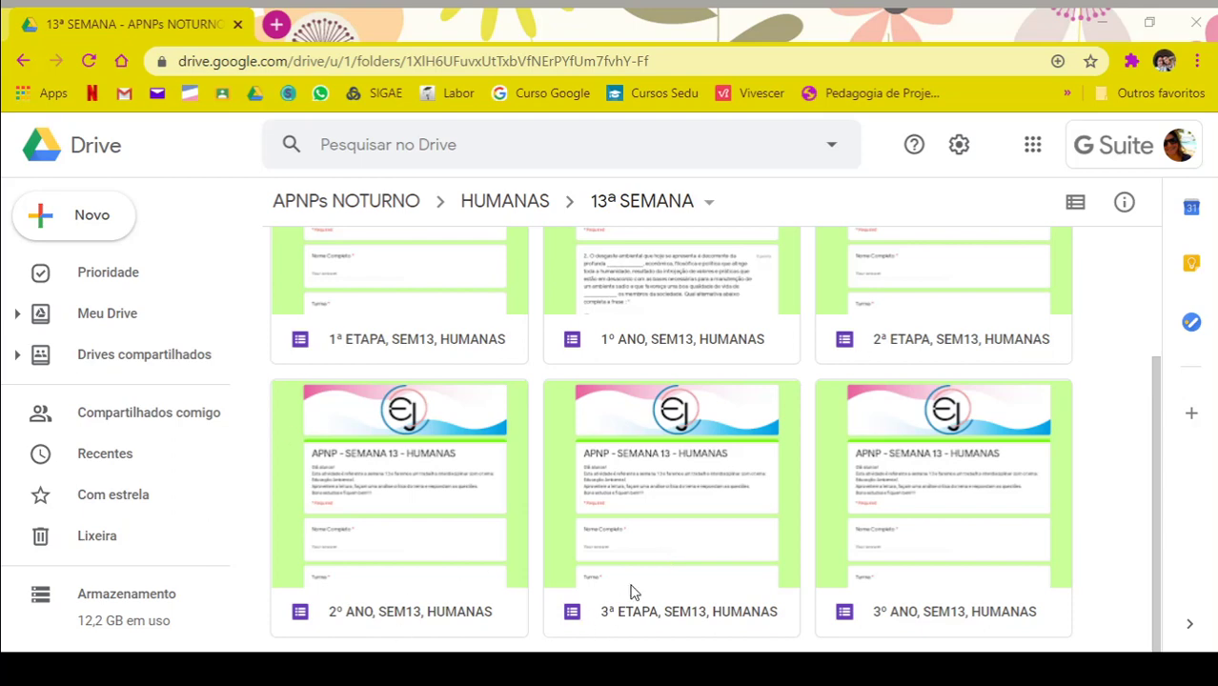
- Open the form 3ª ETAPA, SEM13, HUMANAS and review its introduction and the Nome Completo and Turma questions
{"action": "double_click", "coordinate": [682, 554]}
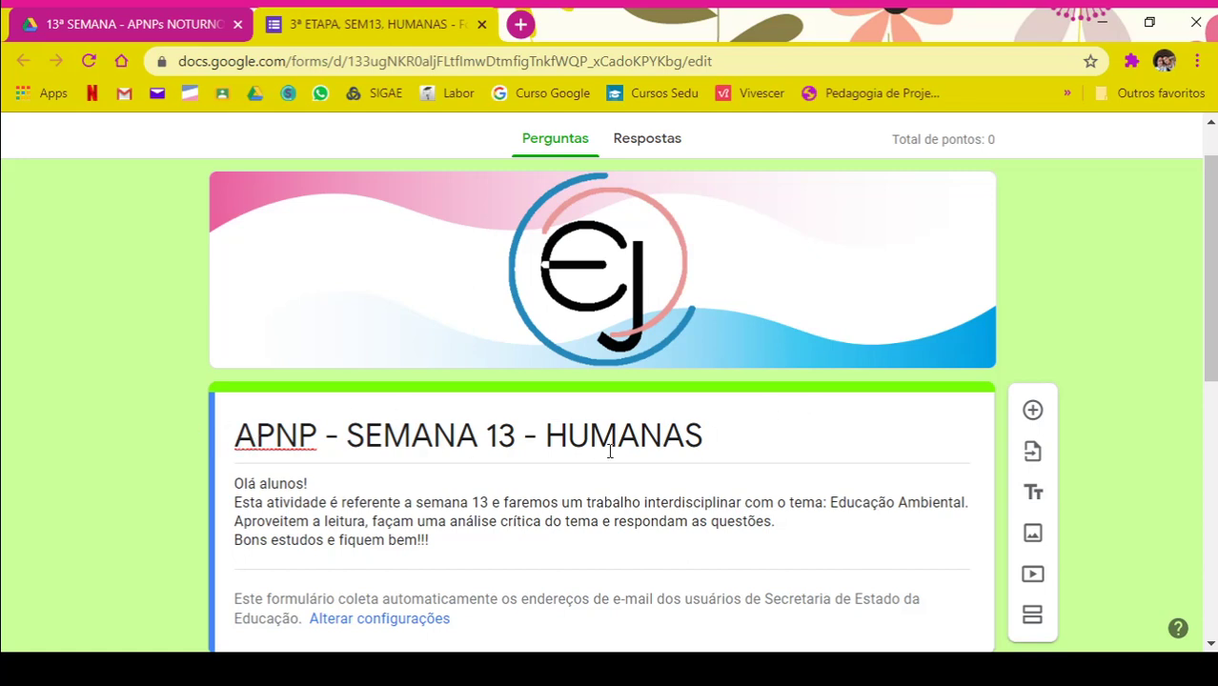
{"action": "scroll", "coordinate": [639, 433], "scroll_direction": "down", "scroll_amount": 1}
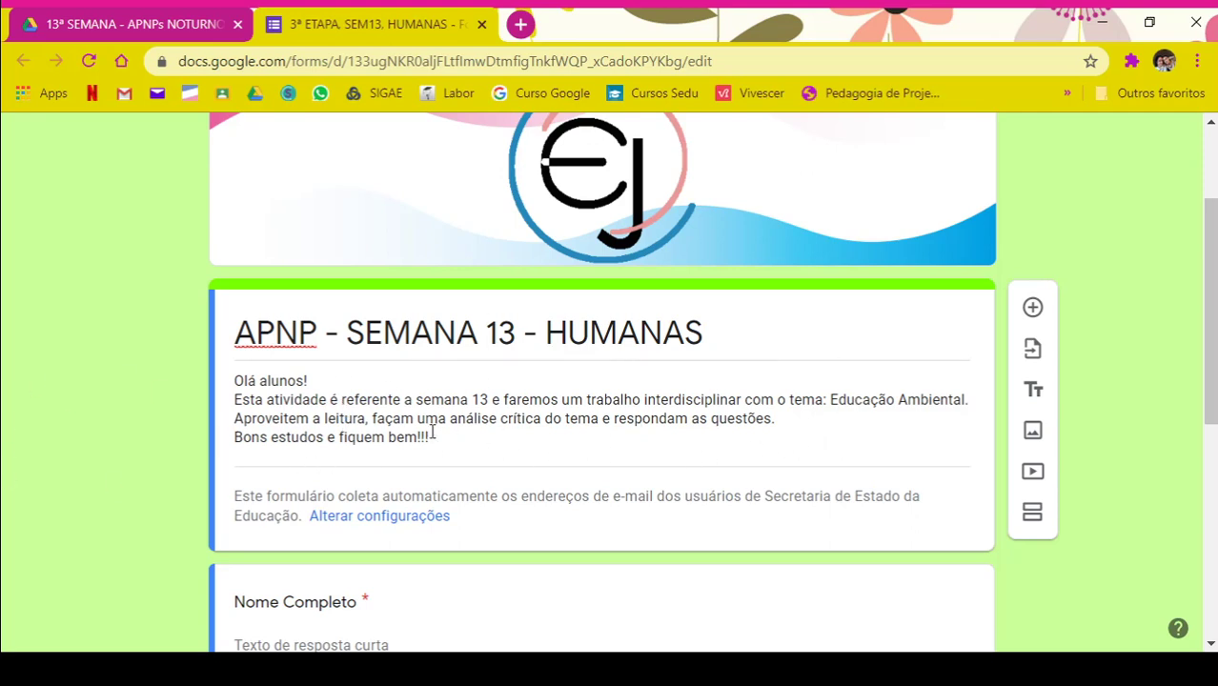
{"action": "scroll", "coordinate": [441, 408], "scroll_direction": "down", "scroll_amount": 3}
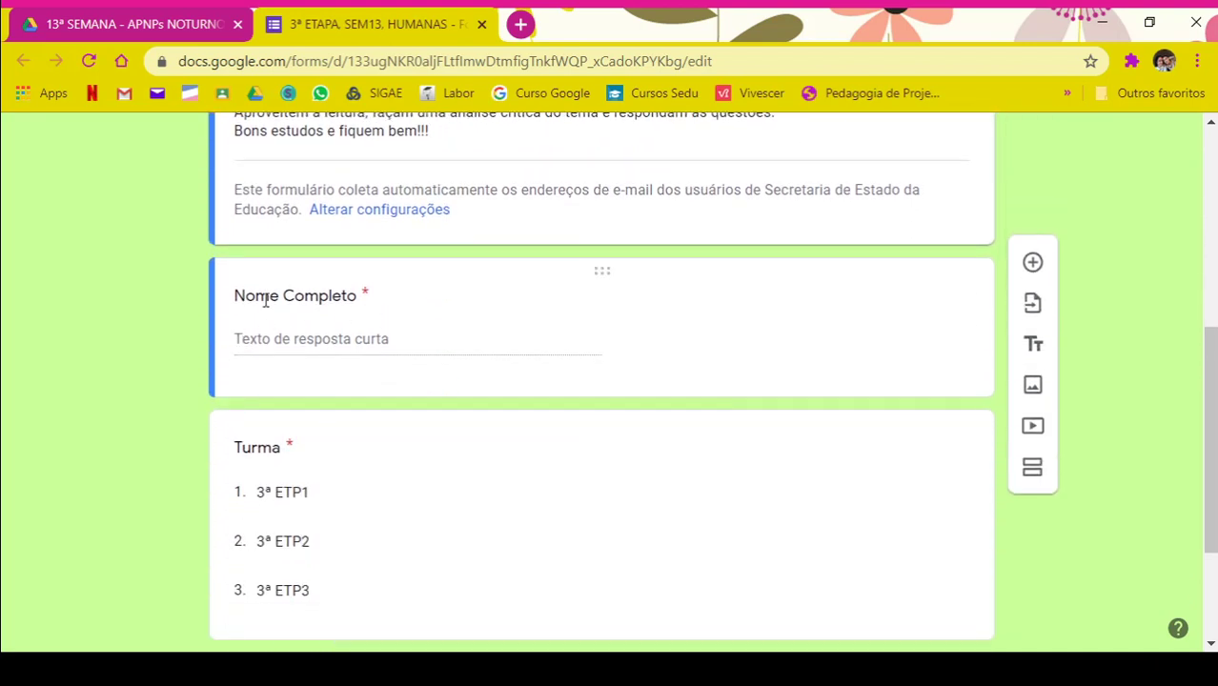
{"action": "scroll", "coordinate": [386, 299], "scroll_direction": "down", "scroll_amount": 1}
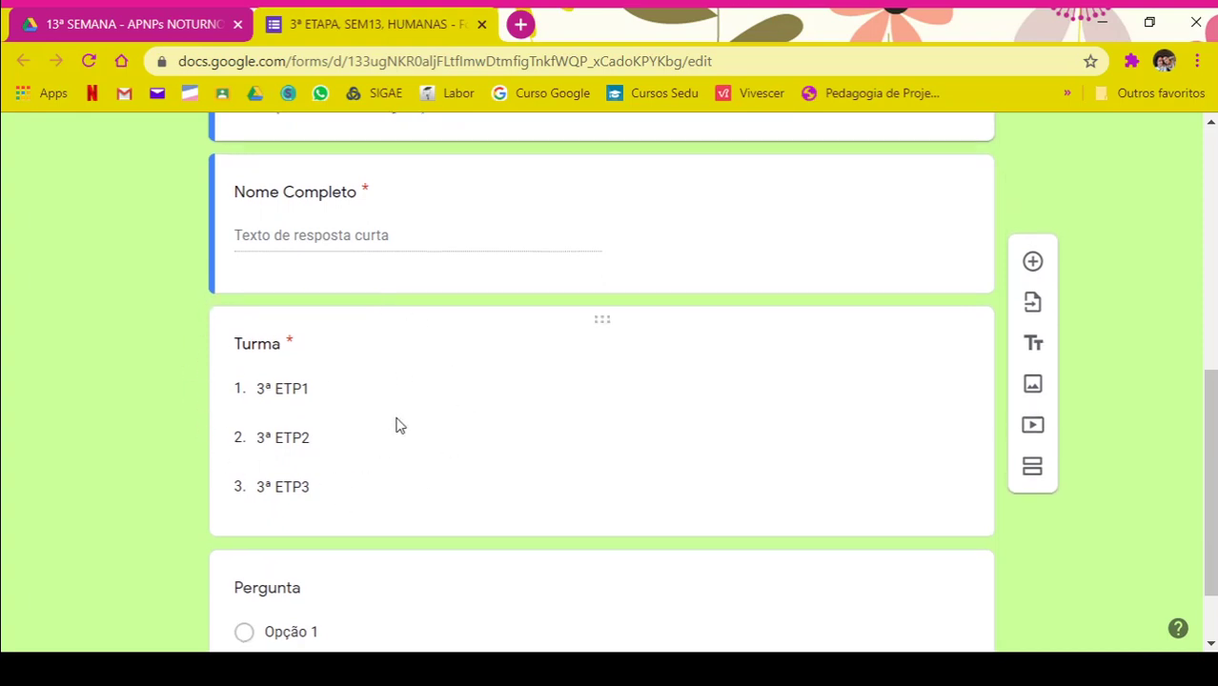
- Make the blank multiple-choice question after Turma mandatory and view its answer key and points settings
{"action": "scroll", "coordinate": [397, 424], "scroll_direction": "down", "scroll_amount": 1}
{"action": "left_click", "coordinate": [426, 503]}
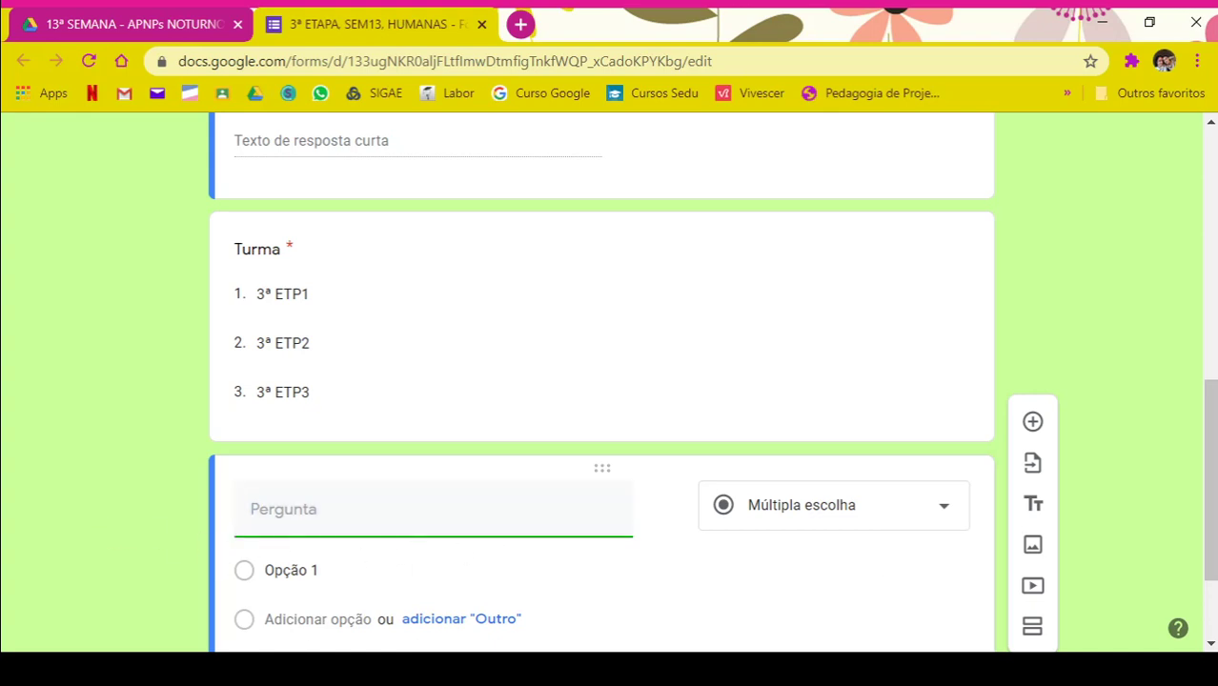
{"action": "scroll", "coordinate": [1108, 539], "scroll_direction": "down", "scroll_amount": 2}
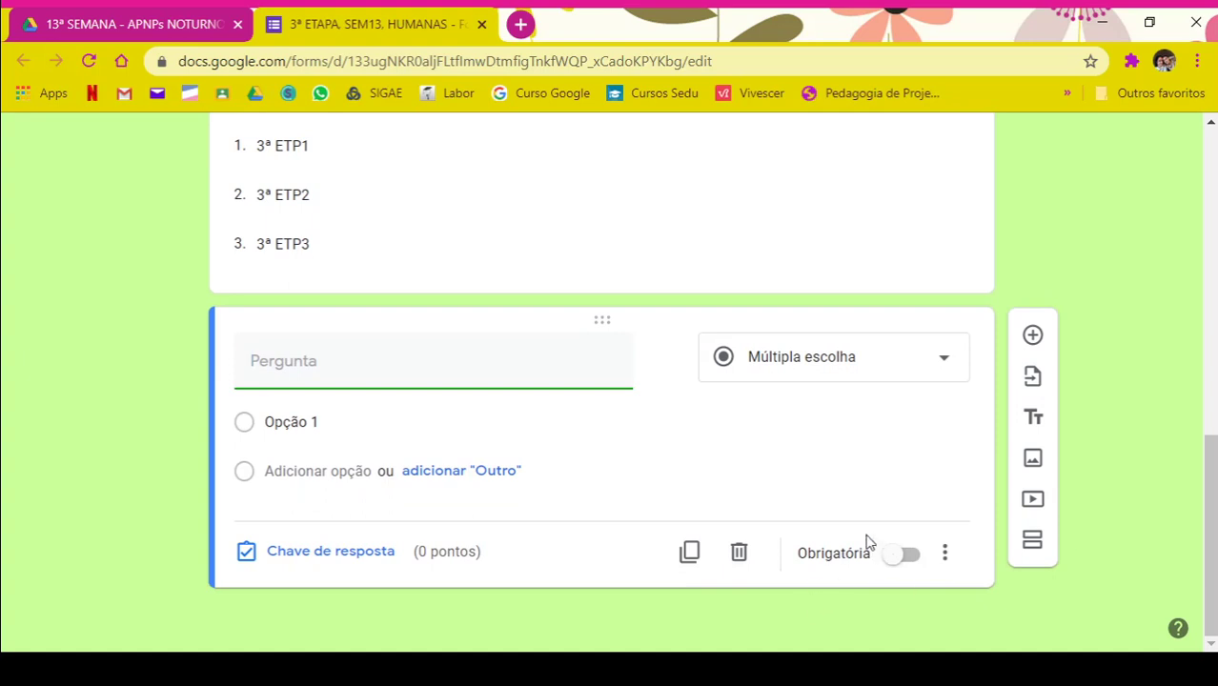
{"action": "left_click", "coordinate": [904, 560]}
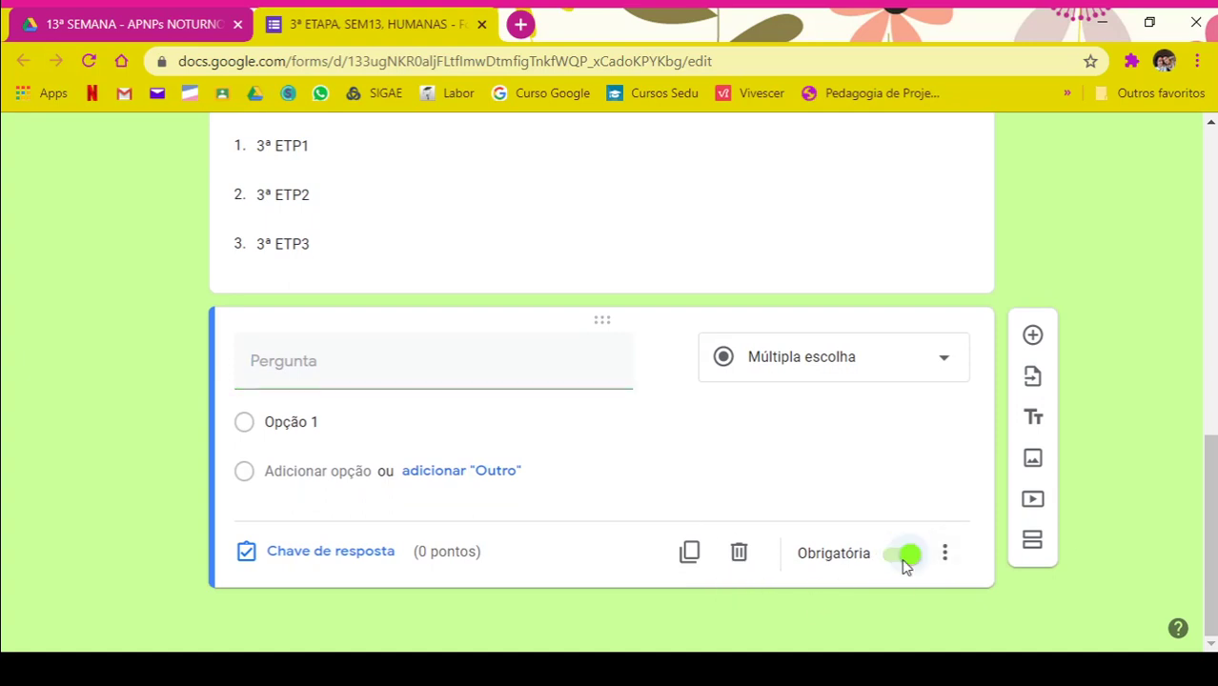
{"action": "left_click", "coordinate": [360, 560]}
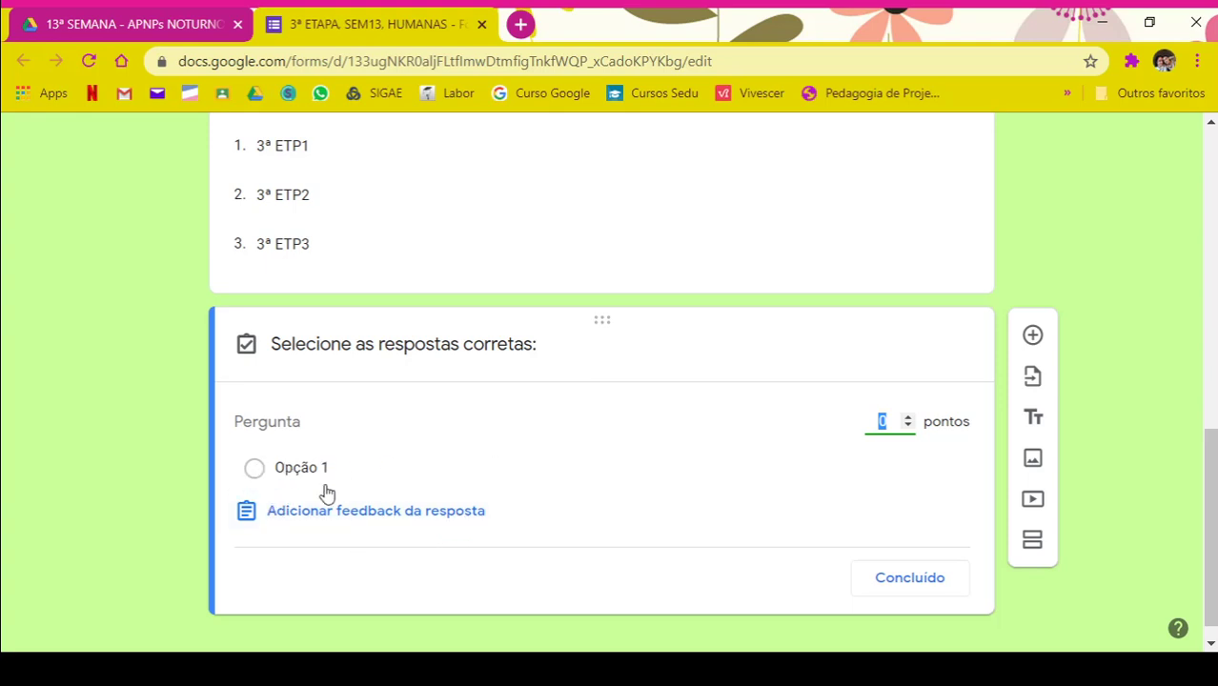
{"action": "left_click", "coordinate": [902, 589]}
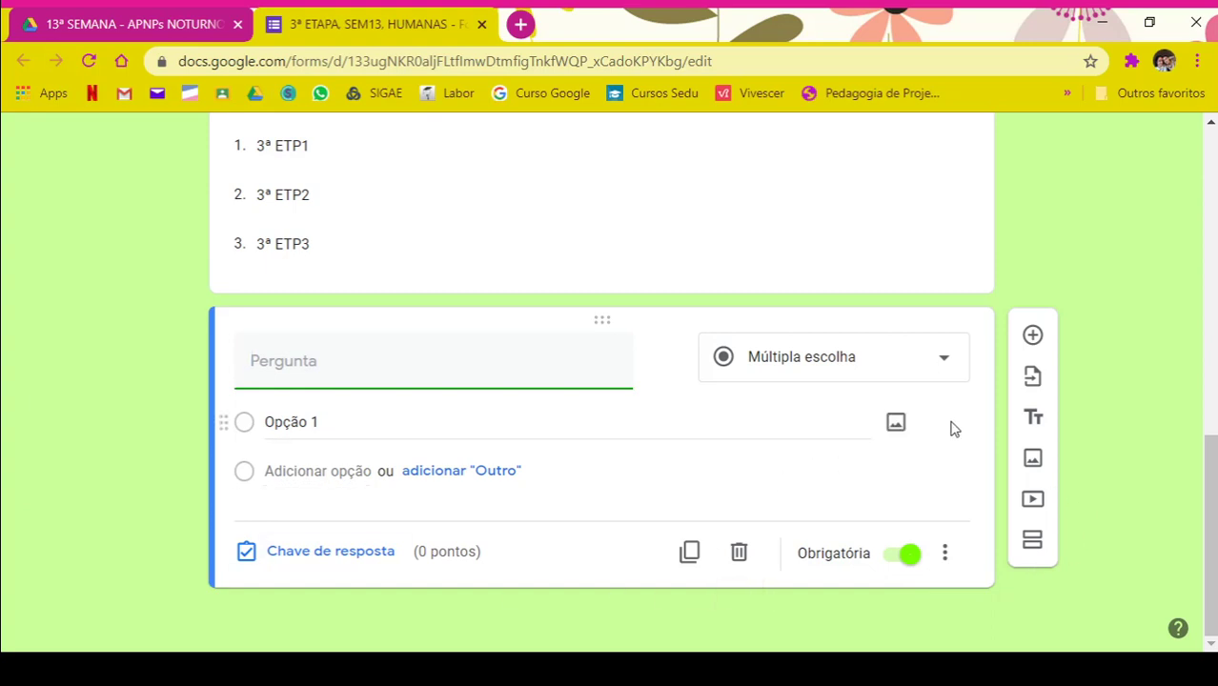
- Import the question "Julgue as afirmações como verdadeiras ou falsas." from the form "3º ano - Semana 12 - Hidrocarbonetos.", searching for "3º ano"
{"action": "left_click", "coordinate": [1032, 379]}
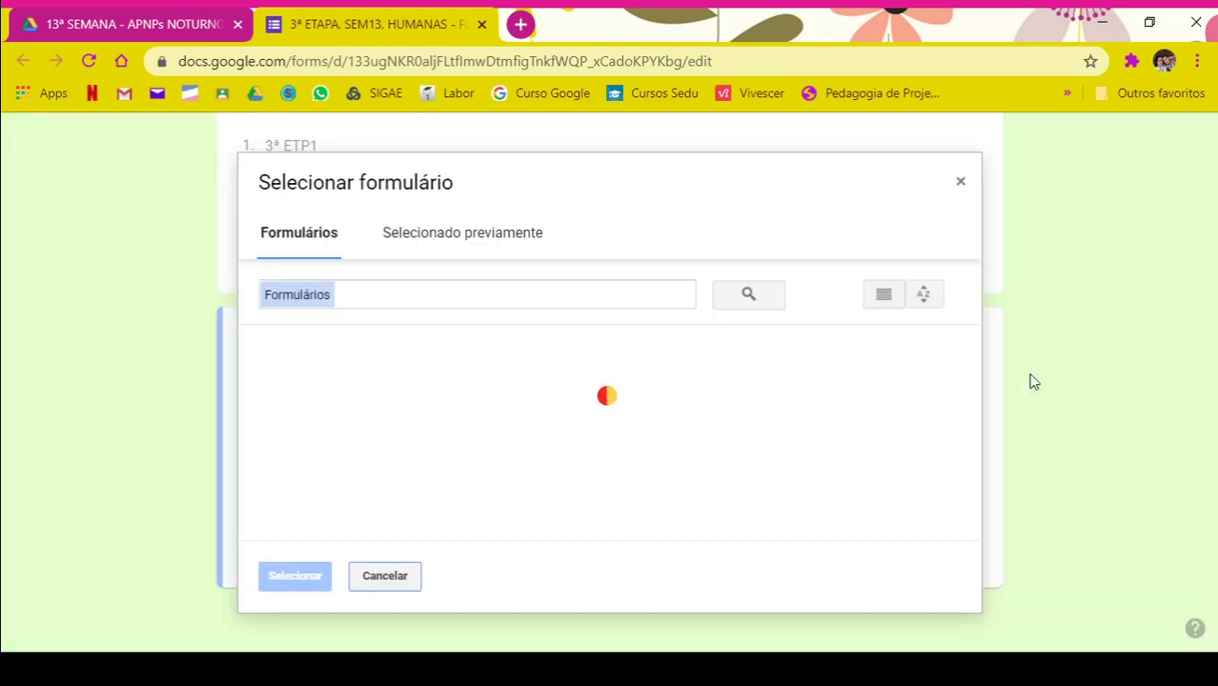
{"action": "left_click", "coordinate": [436, 297]}
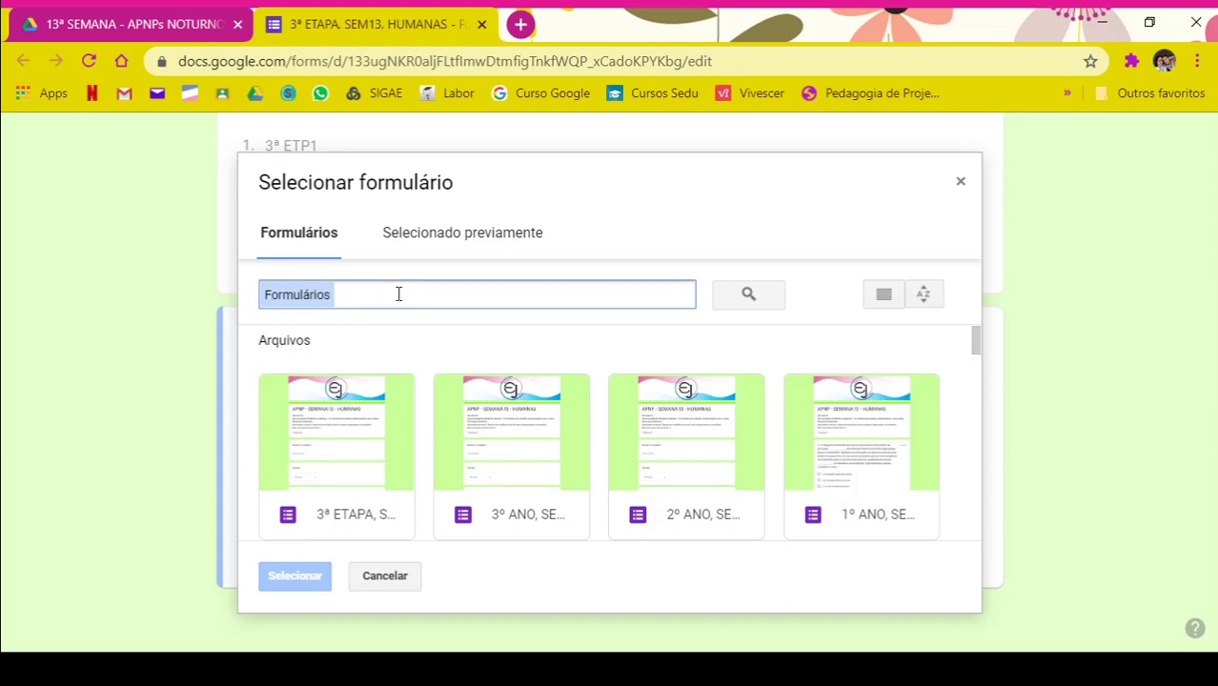
{"action": "type", "text": "3"}
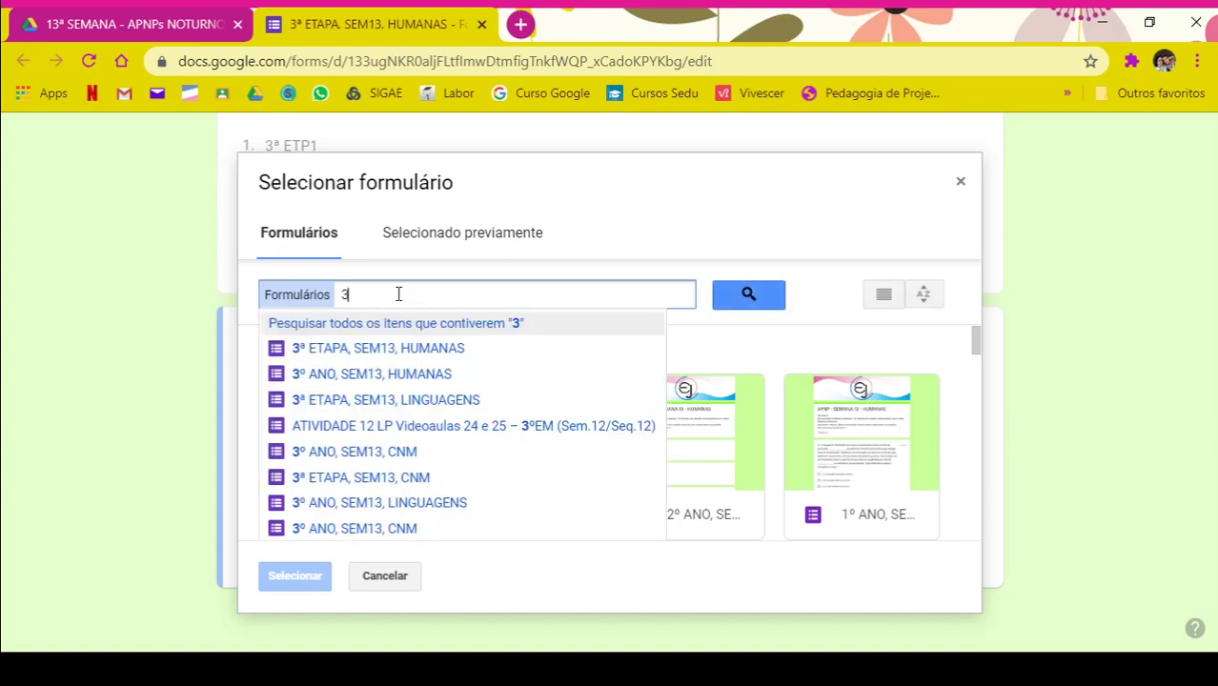
{"action": "type", "text": "º ano"}
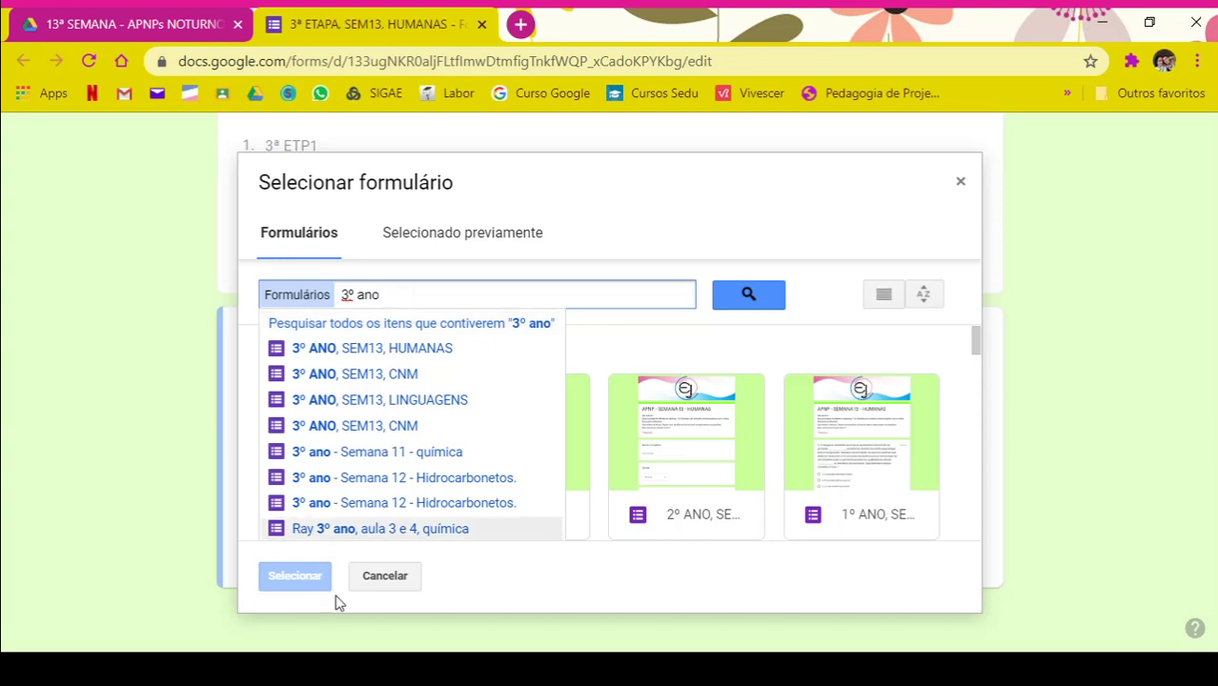
{"action": "left_click", "coordinate": [358, 485]}
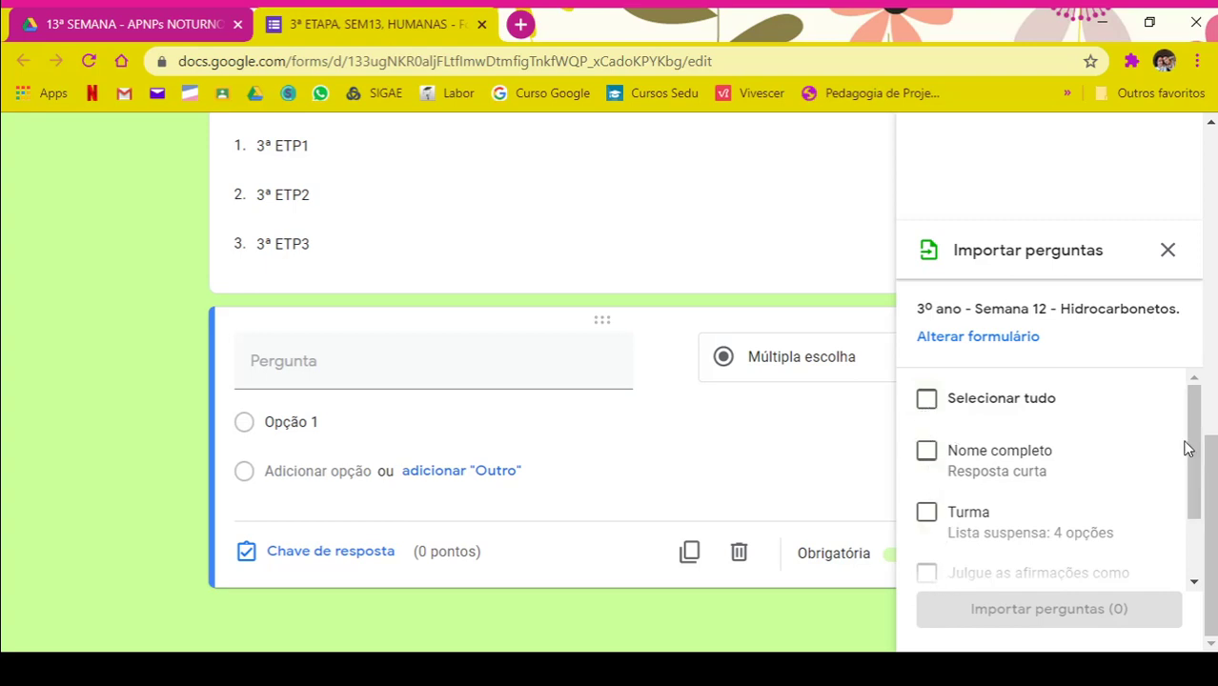
{"action": "left_click_drag", "start_coordinate": [1195, 439], "coordinate": [1204, 523]}
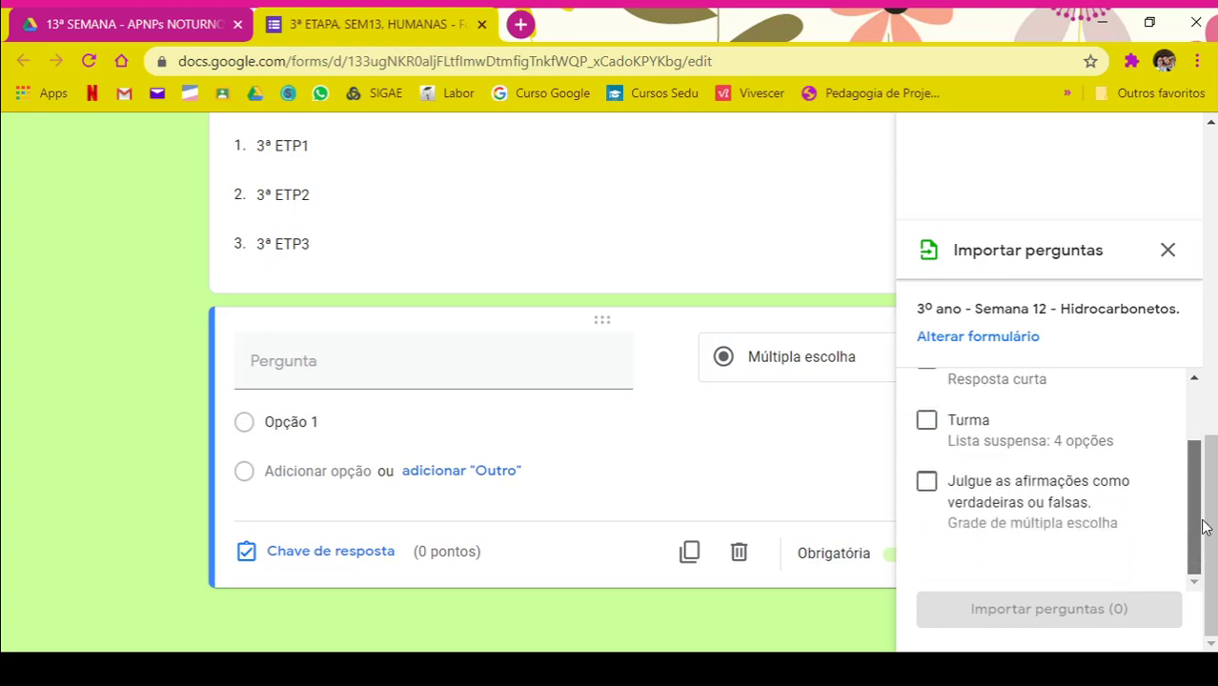
{"action": "left_click", "coordinate": [926, 484]}
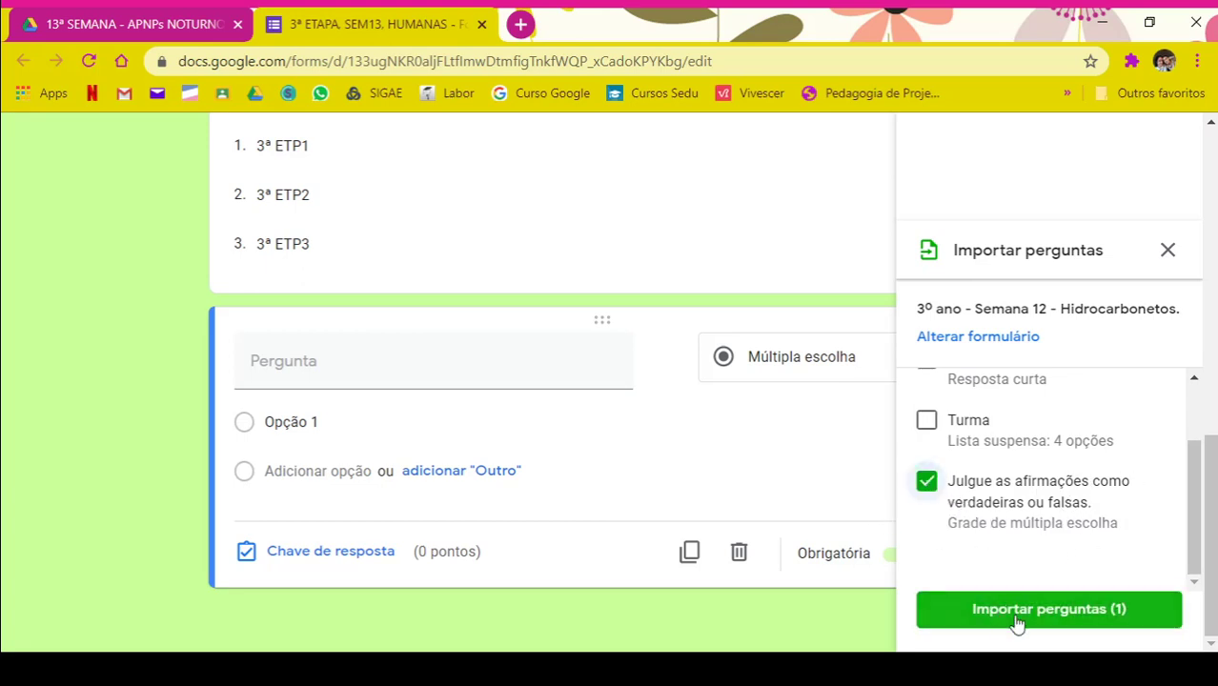
{"action": "left_click", "coordinate": [1054, 621]}
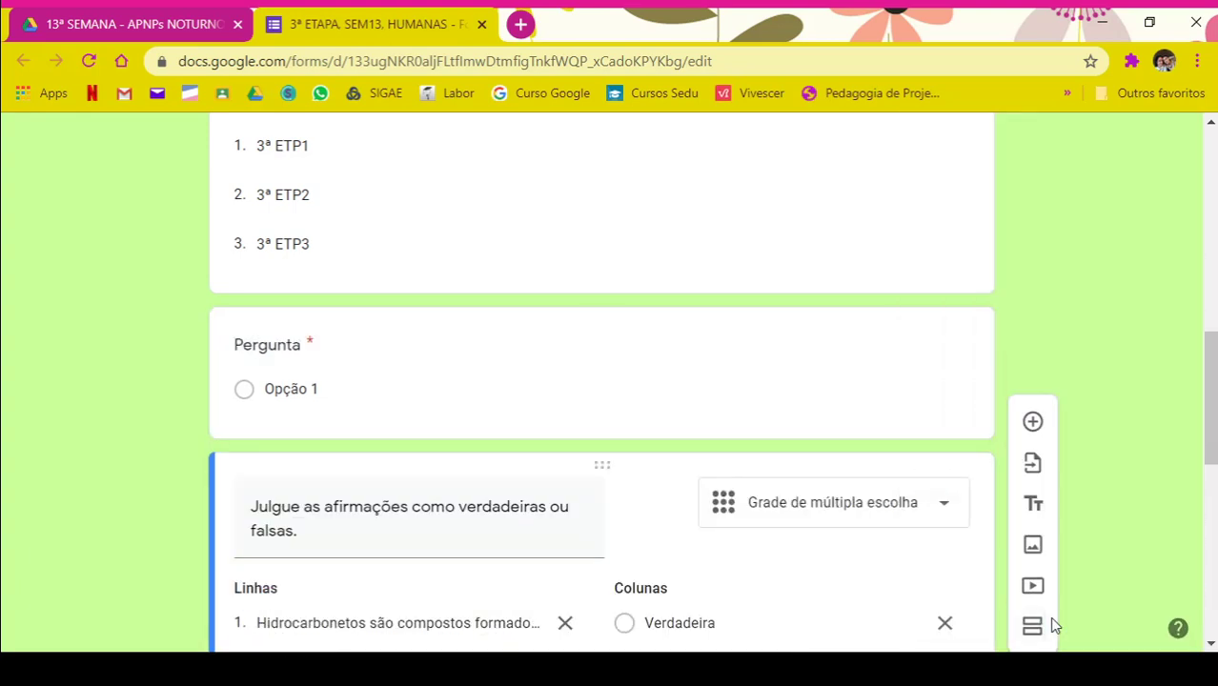
- Review the rows and columns of the imported true-or-false grid question and delete it from the form
{"action": "scroll", "coordinate": [1212, 411], "scroll_direction": "down", "scroll_amount": 4}
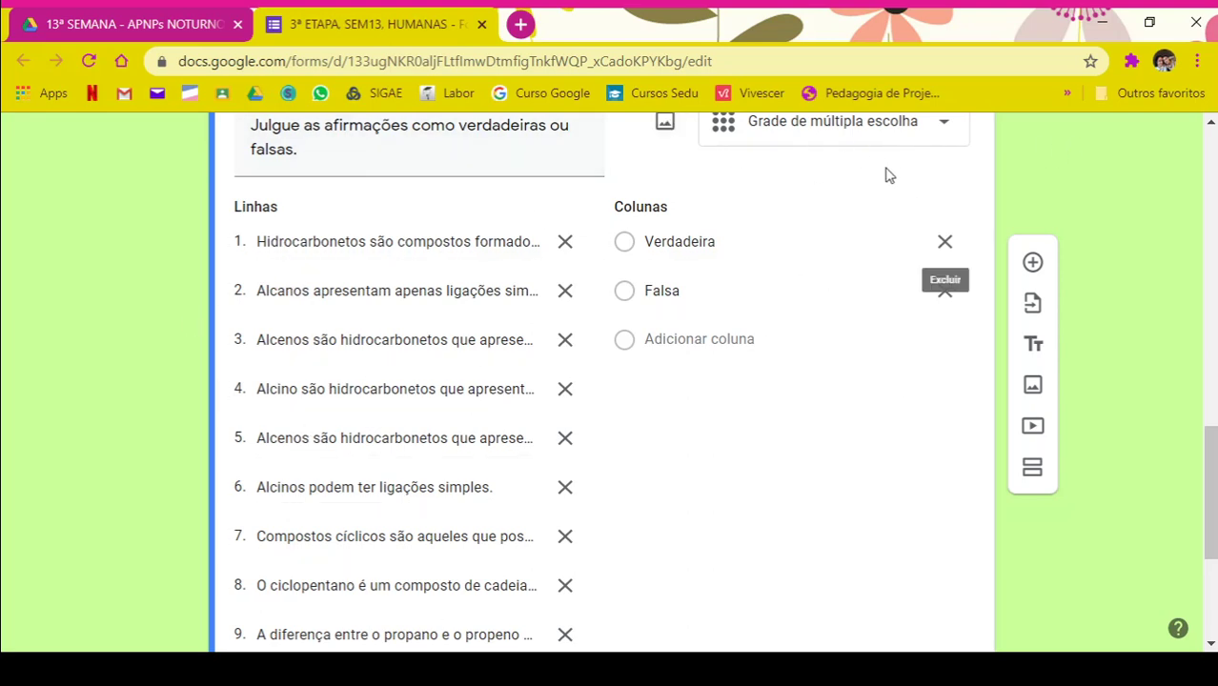
{"action": "scroll", "coordinate": [1212, 474], "scroll_direction": "up", "scroll_amount": 1}
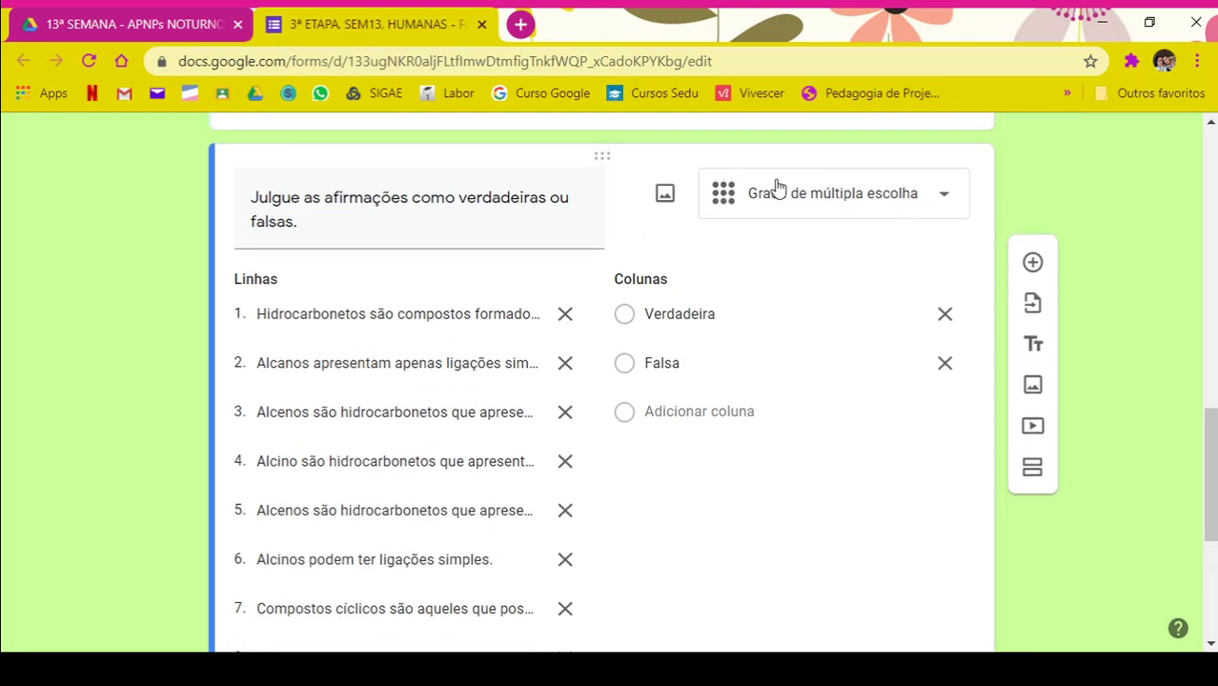
{"action": "scroll", "coordinate": [1210, 448], "scroll_direction": "down", "scroll_amount": 5}
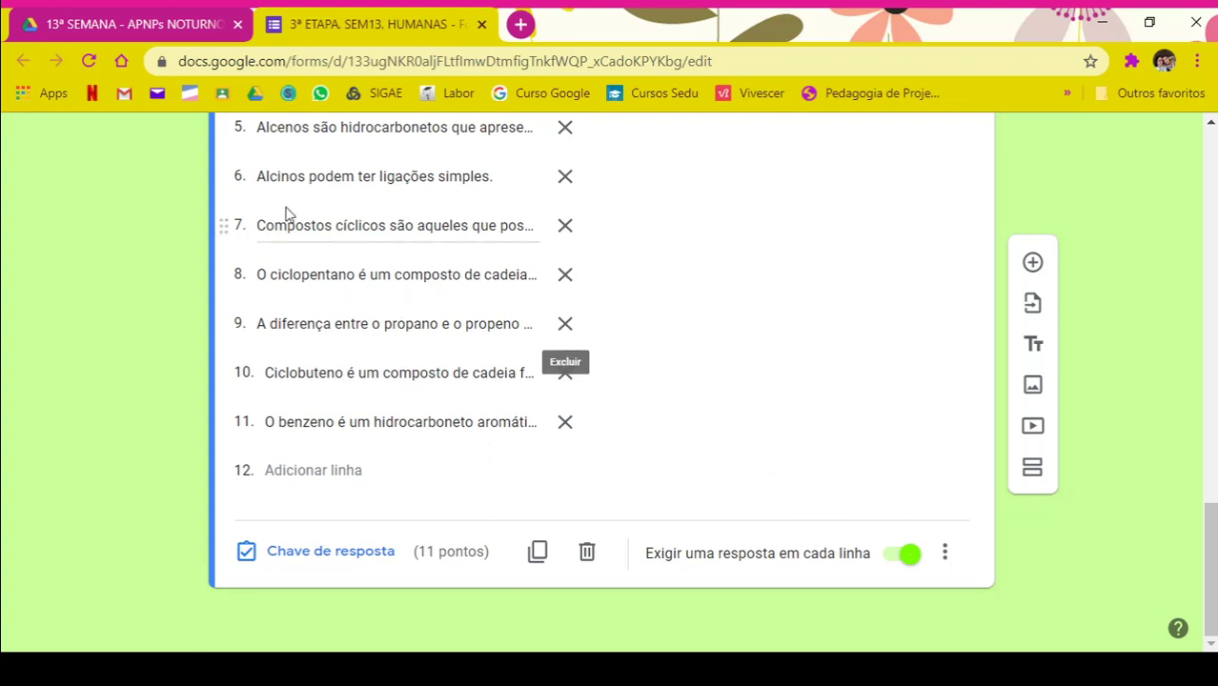
{"action": "left_click", "coordinate": [587, 556]}
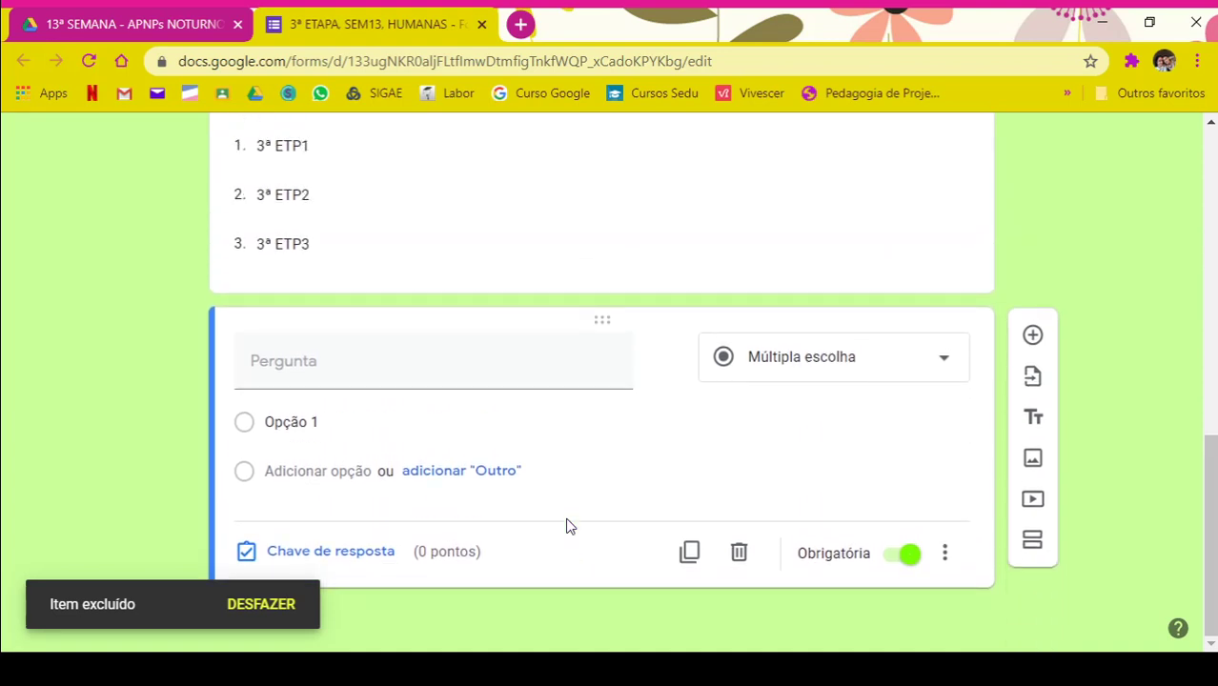
- Close the 3ª ETAPA form, open 1º ANO, SEM13, HUMANAS from the folder and look through its questions
{"action": "scroll", "coordinate": [568, 520], "scroll_direction": "up", "scroll_amount": 15}
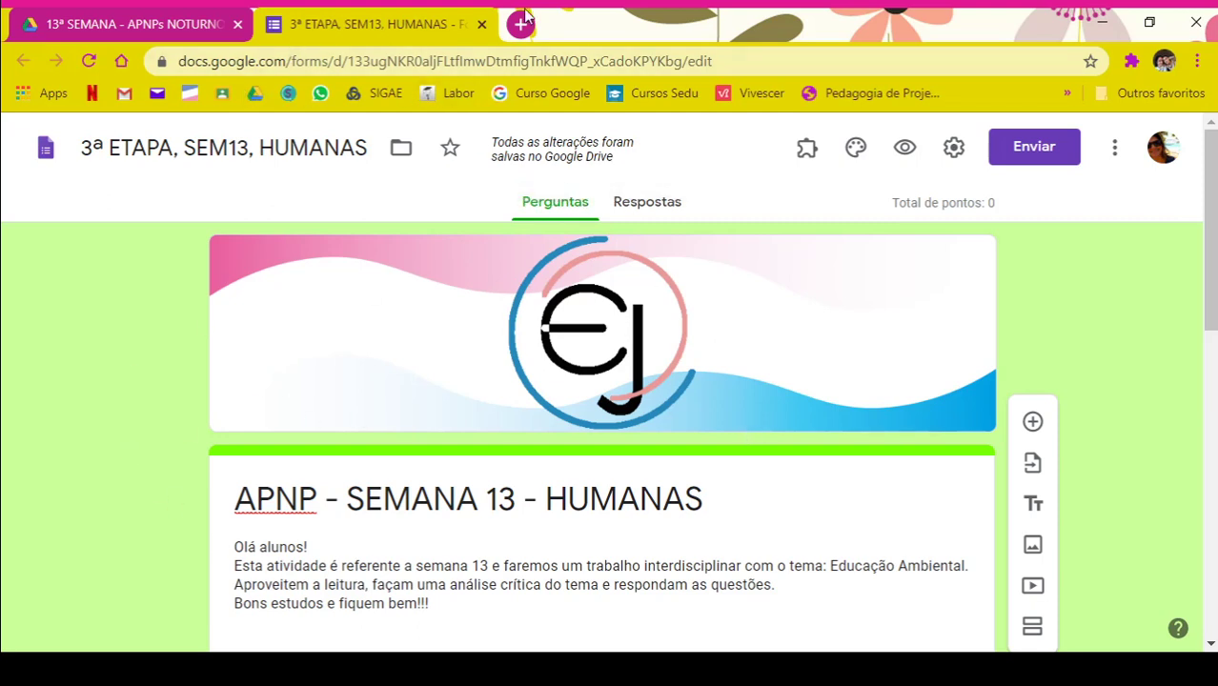
{"action": "left_click", "coordinate": [480, 25]}
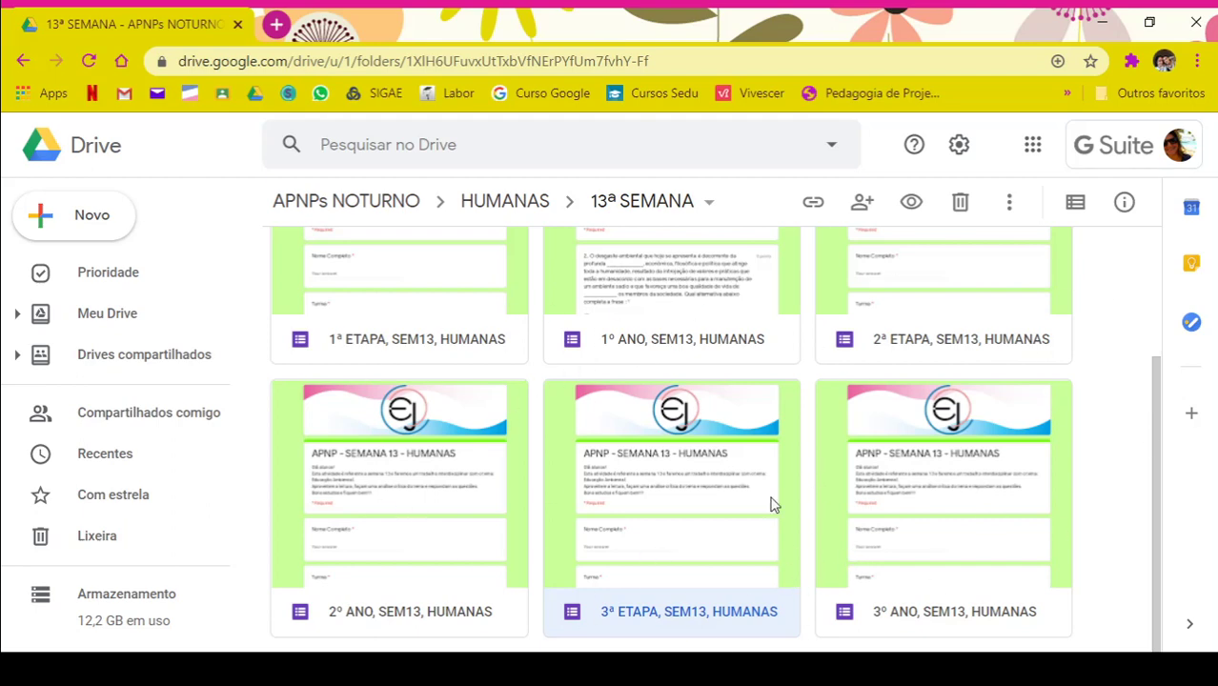
{"action": "double_click", "coordinate": [690, 335]}
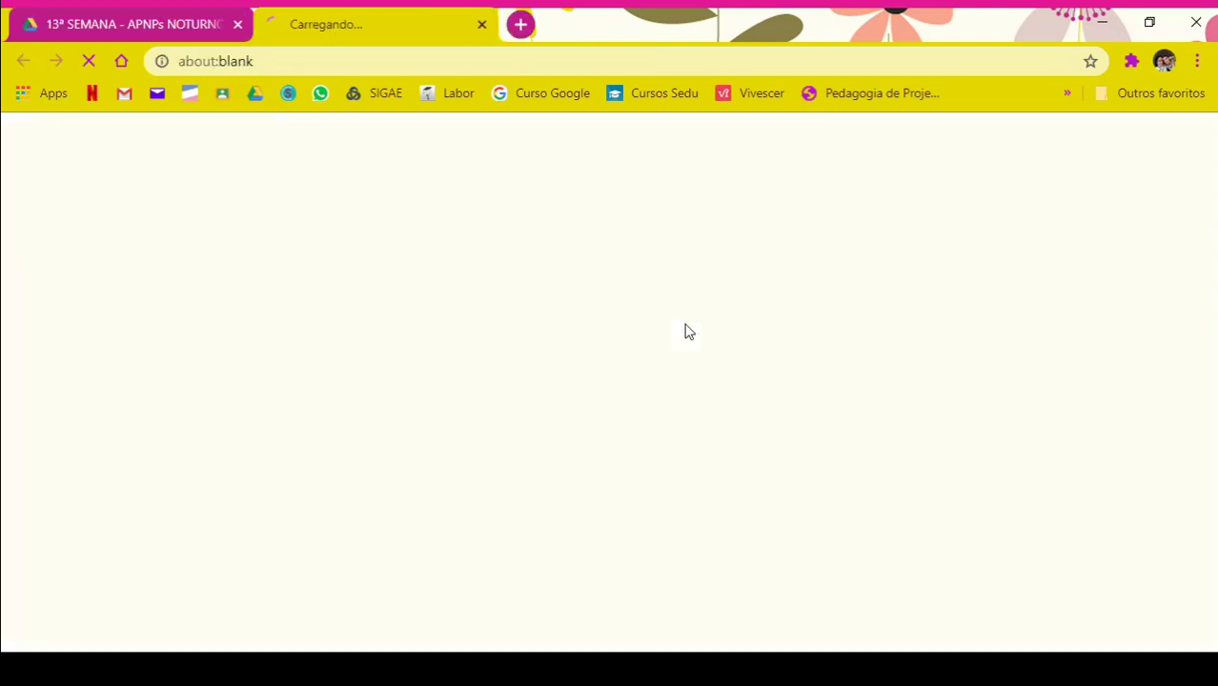
{"action": "scroll", "coordinate": [783, 474], "scroll_direction": "down", "scroll_amount": 6}
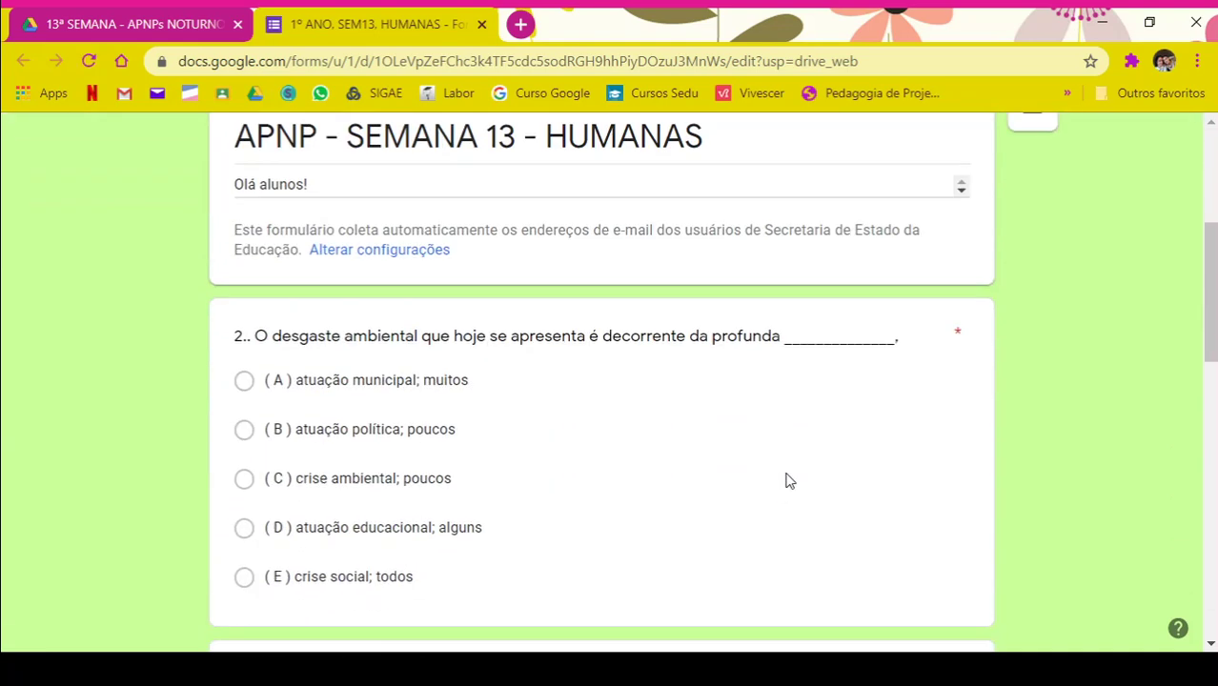
{"action": "scroll", "coordinate": [789, 482], "scroll_direction": "down", "scroll_amount": 2}
{"action": "scroll", "coordinate": [607, 346], "scroll_direction": "down", "scroll_amount": 2}
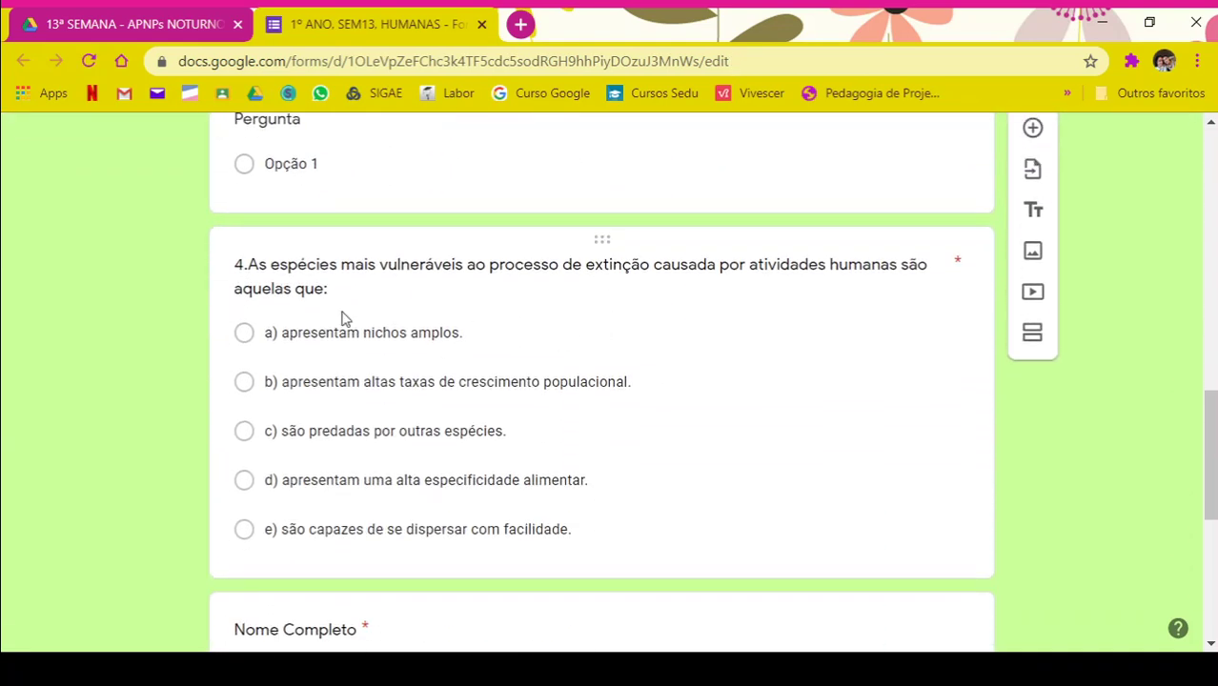
- Review the whole 1º ANO form, from its title and description through the Nome Completo, Turma and blank Pergunta entries
{"action": "scroll", "coordinate": [799, 511], "scroll_direction": "down", "scroll_amount": 2}
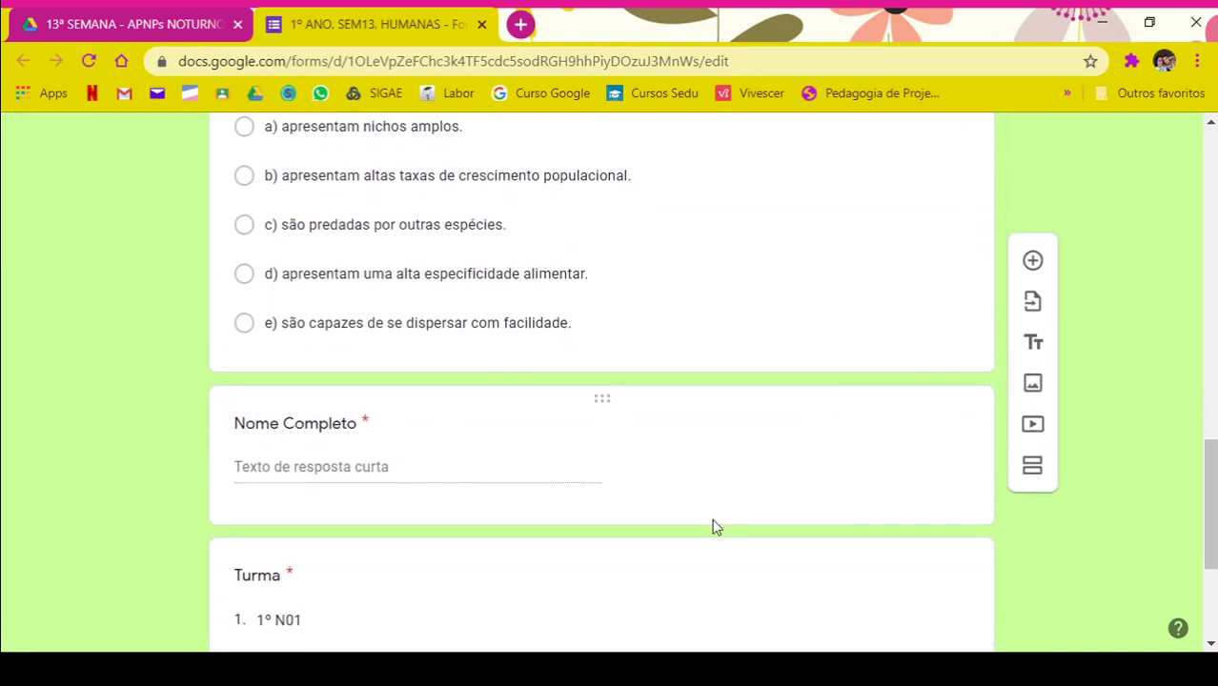
{"action": "scroll", "coordinate": [712, 526], "scroll_direction": "down", "scroll_amount": 3}
{"action": "scroll", "coordinate": [716, 524], "scroll_direction": "up", "scroll_amount": 15}
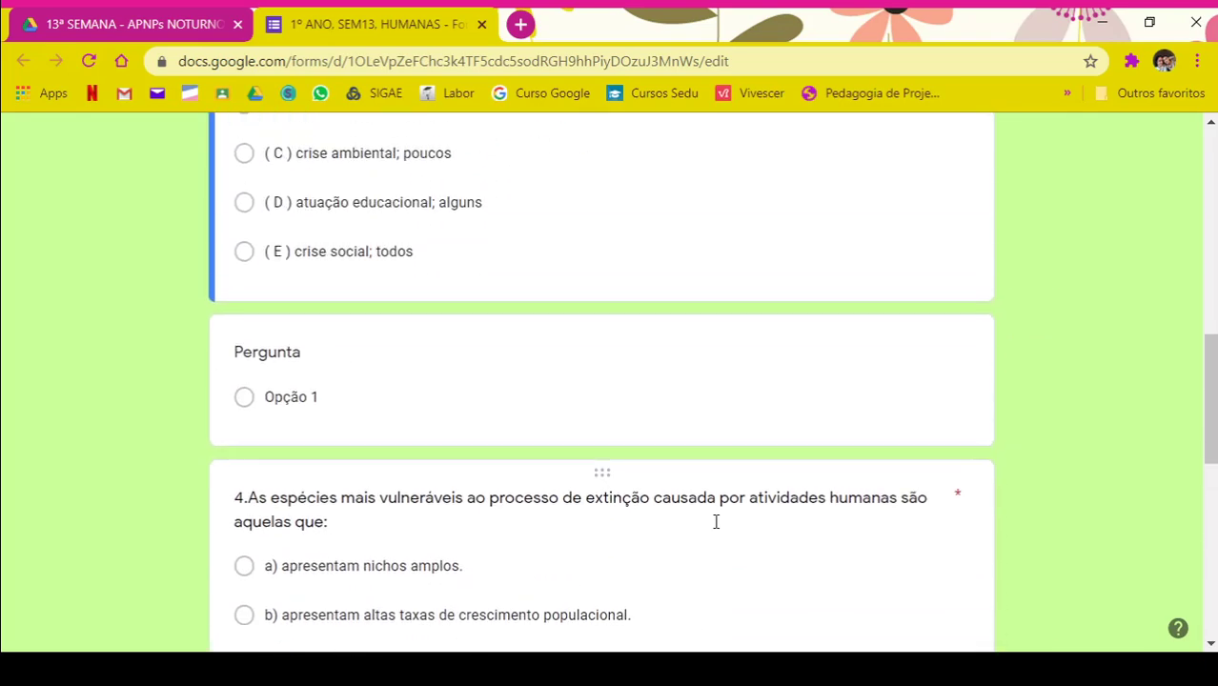
{"action": "scroll", "coordinate": [715, 524], "scroll_direction": "up", "scroll_amount": 2}
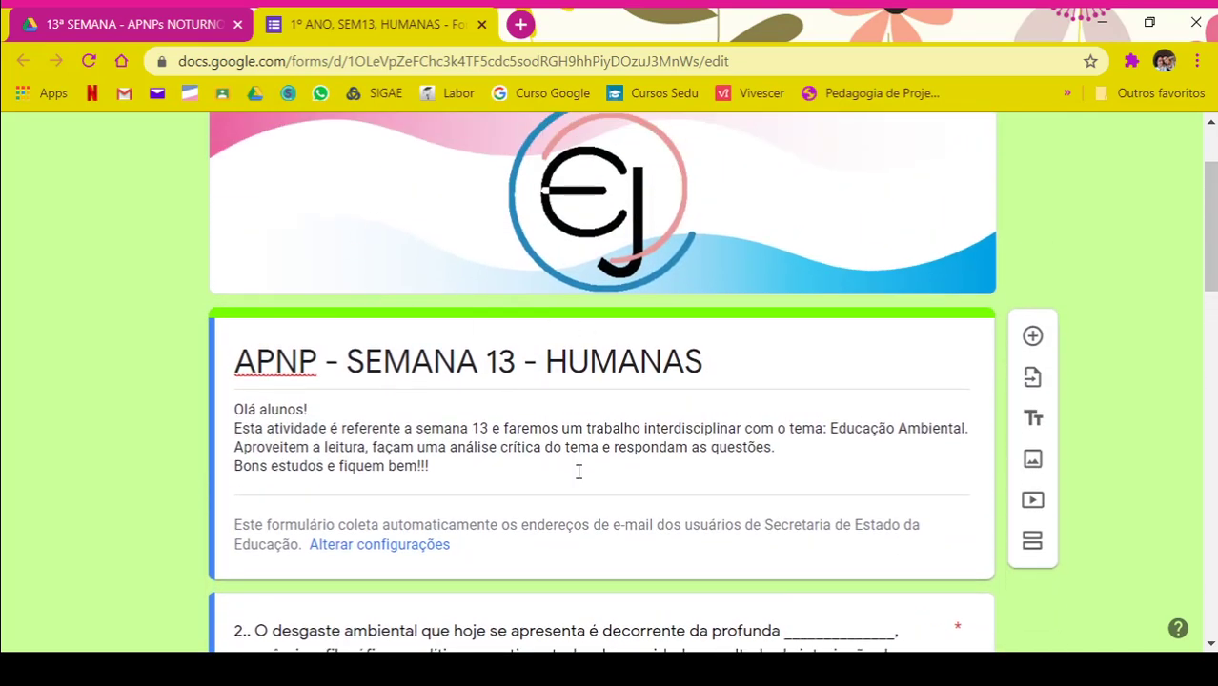
{"action": "scroll", "coordinate": [578, 477], "scroll_direction": "down", "scroll_amount": 2}
{"action": "scroll", "coordinate": [579, 477], "scroll_direction": "down", "scroll_amount": 15}
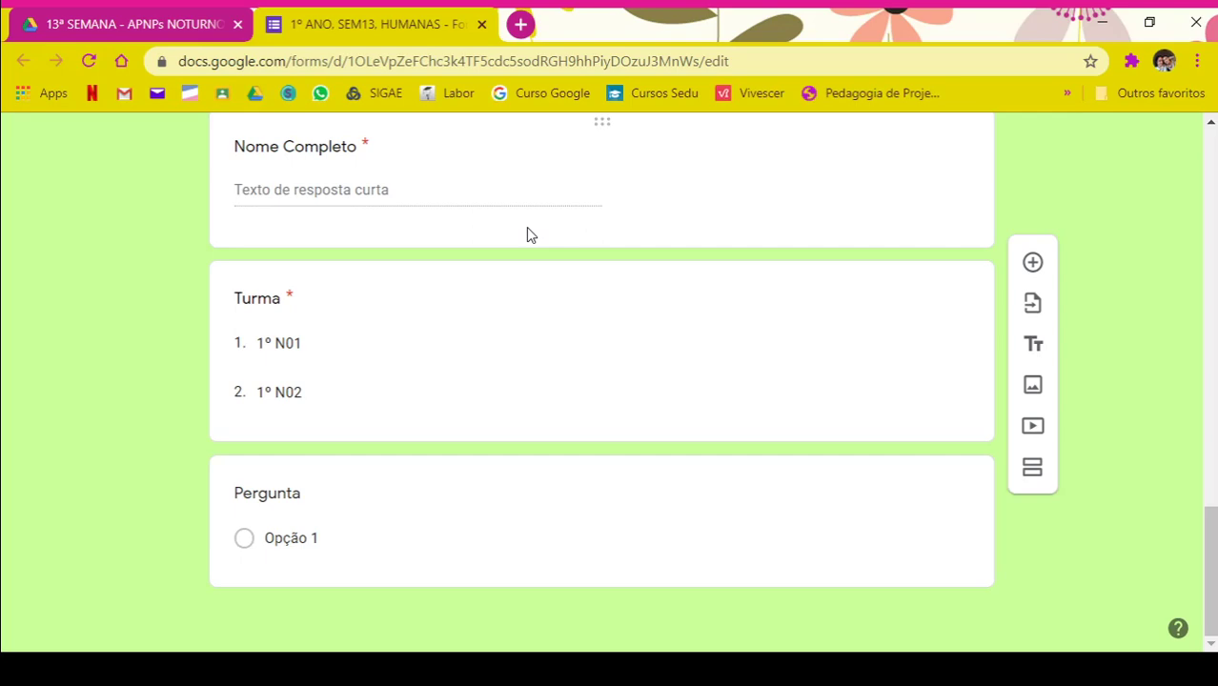
{"action": "scroll", "coordinate": [568, 303], "scroll_direction": "up", "scroll_amount": 3}
{"action": "scroll", "coordinate": [568, 303], "scroll_direction": "up", "scroll_amount": 15}
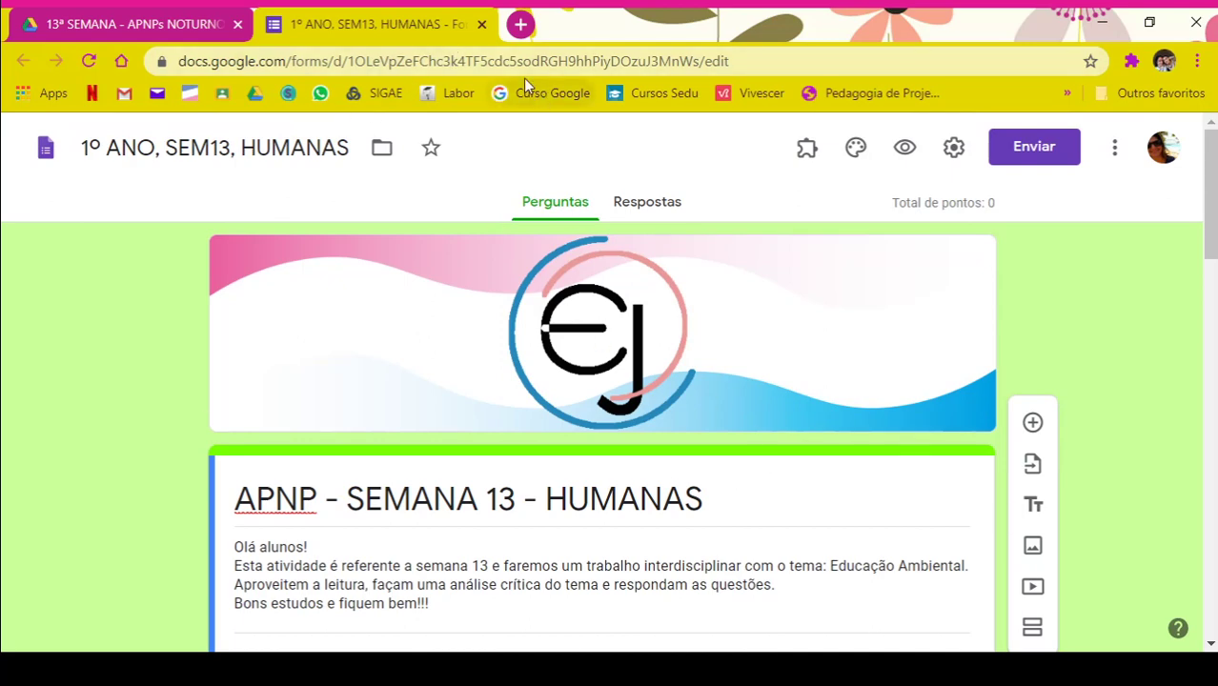
- Close the form and open the ORIENTAÇÕES document from the HUMANAS folder
{"action": "left_click", "coordinate": [482, 24]}
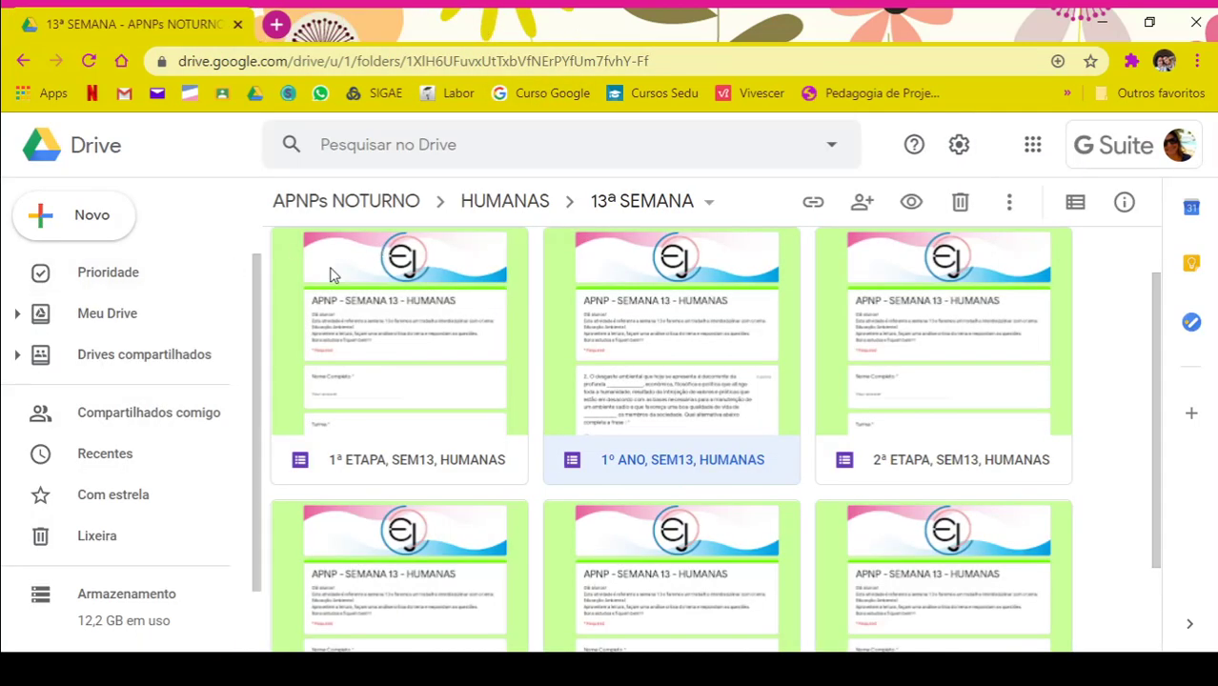
{"action": "left_click", "coordinate": [505, 203]}
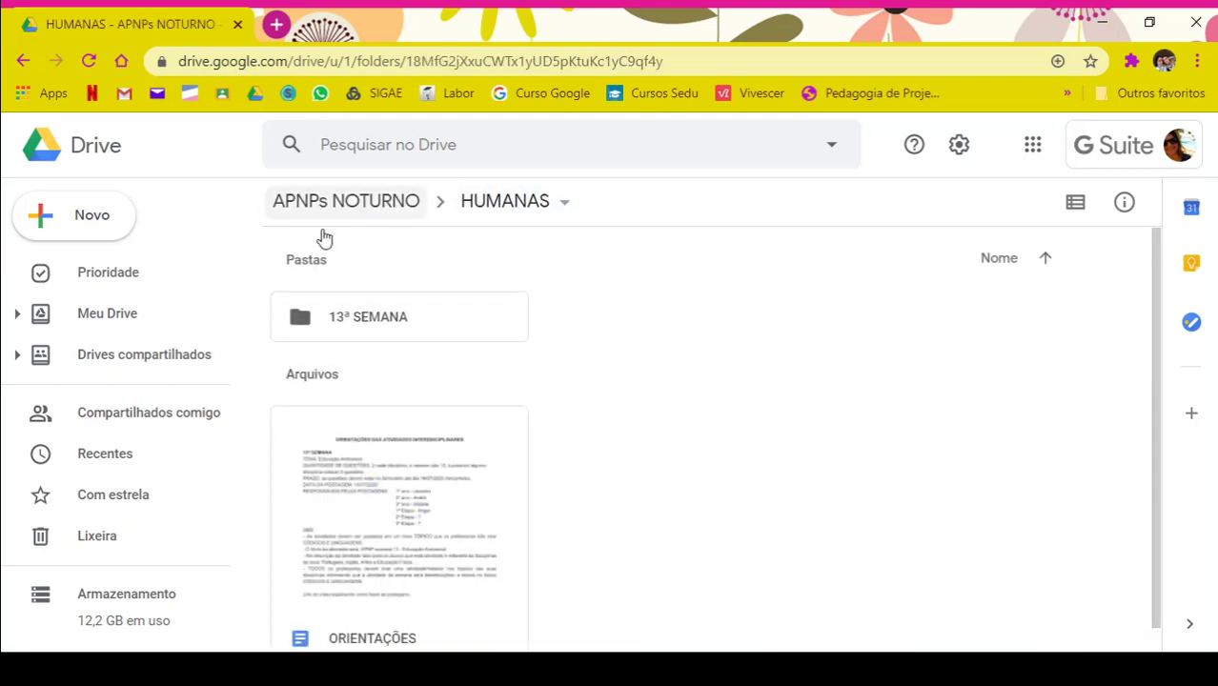
{"action": "scroll", "coordinate": [705, 572], "scroll_direction": "down", "scroll_amount": 1}
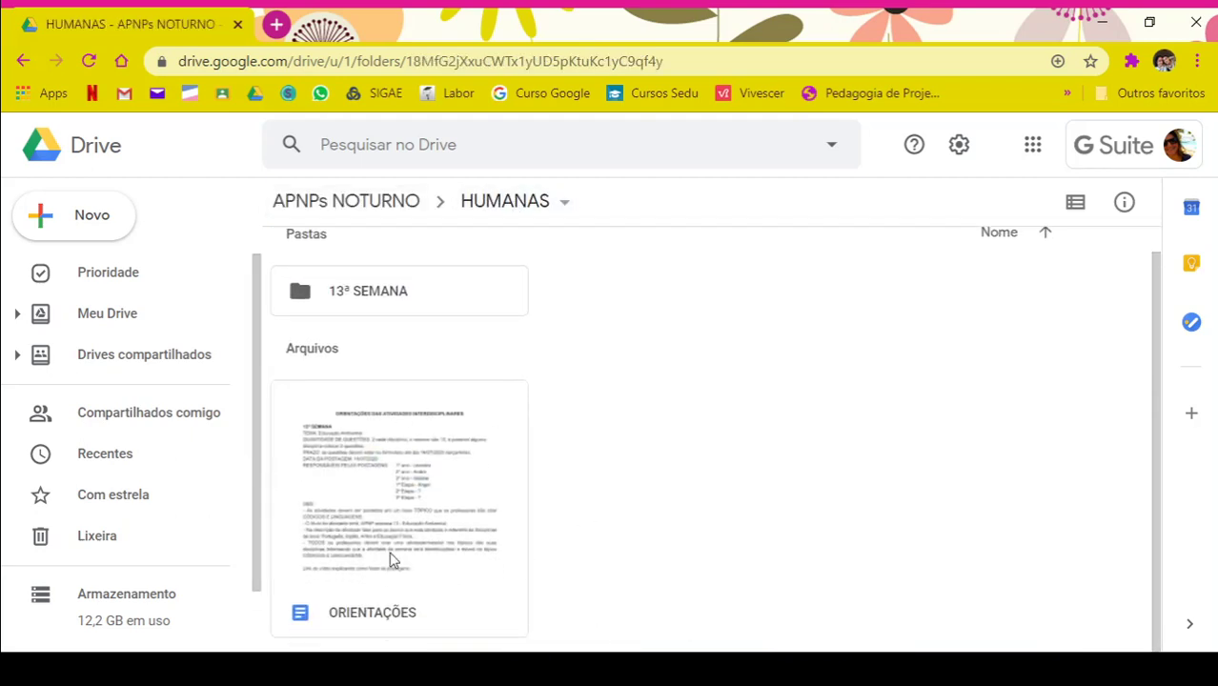
{"action": "left_click", "coordinate": [429, 510]}
{"action": "double_click", "coordinate": [429, 510]}
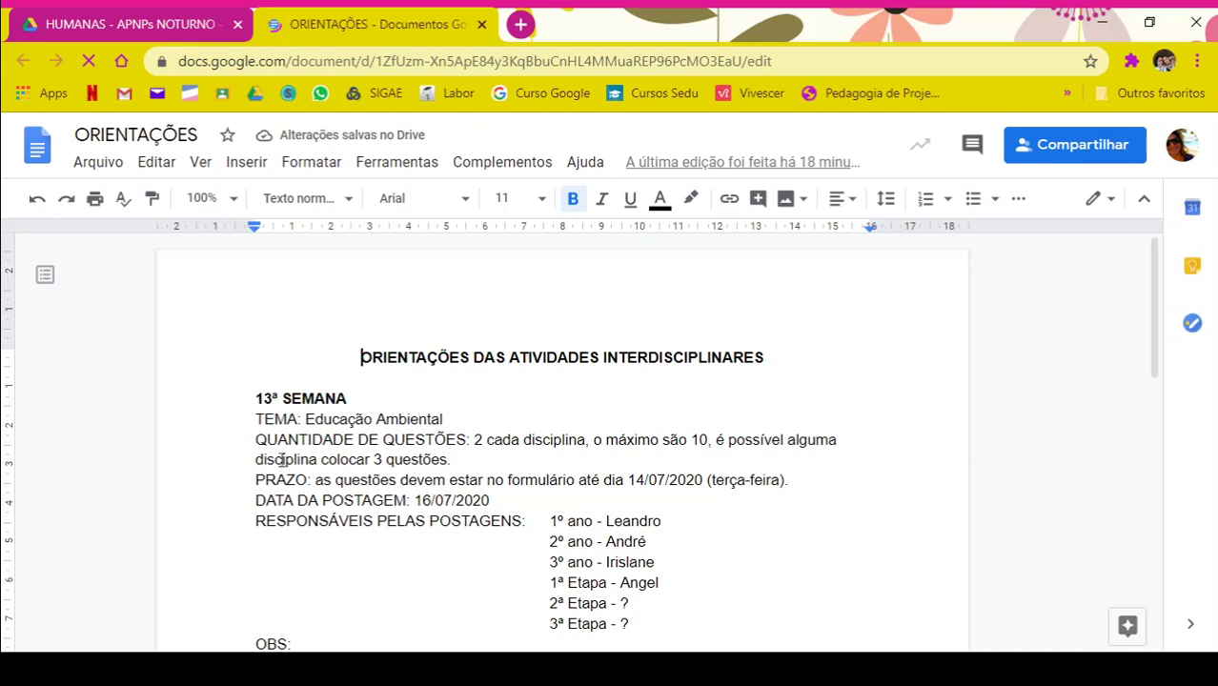
- Read through the guidelines and highlight the text on the number of questions for the 13ª SEMANA
{"action": "scroll", "coordinate": [508, 495], "scroll_direction": "down", "scroll_amount": 3}
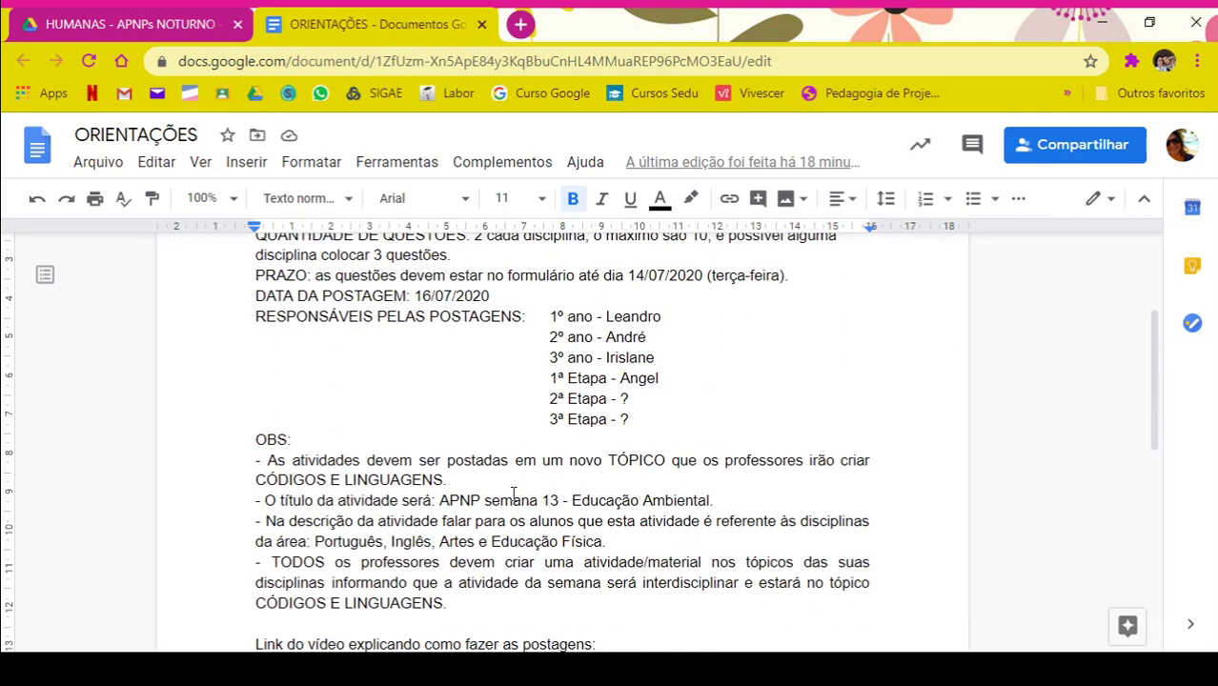
{"action": "scroll", "coordinate": [506, 502], "scroll_direction": "up", "scroll_amount": 1}
{"action": "left_click_drag", "start_coordinate": [255, 297], "coordinate": [589, 337]}
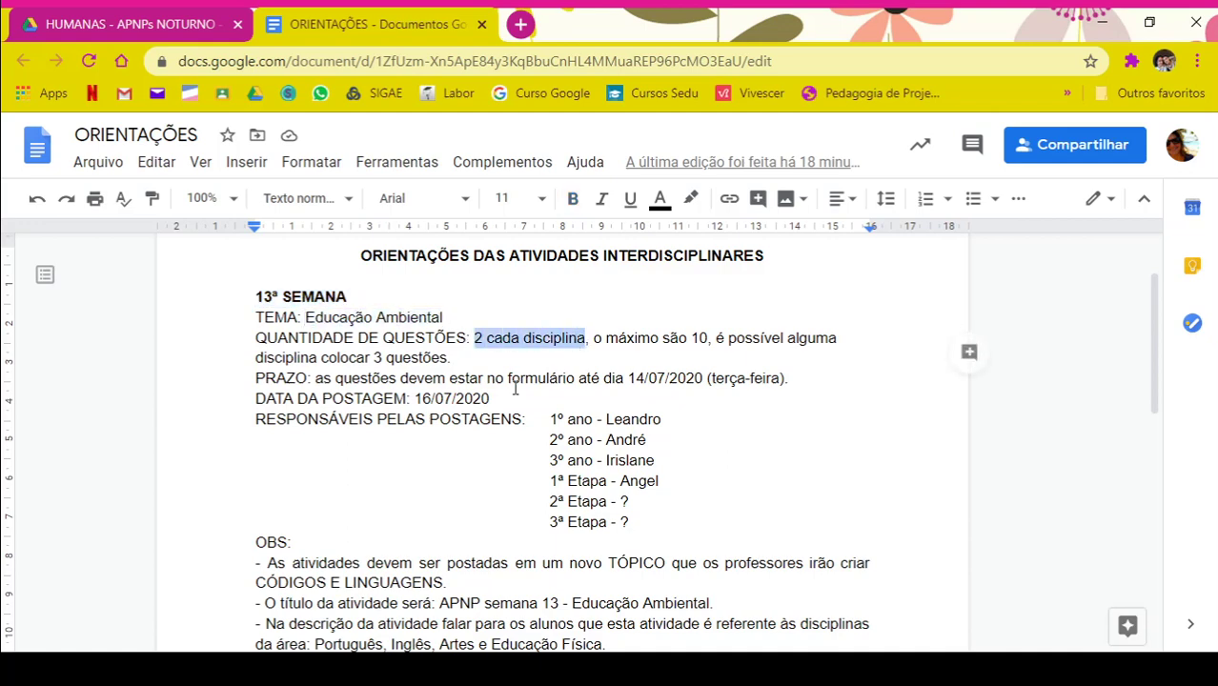
{"action": "left_click_drag", "start_coordinate": [478, 338], "coordinate": [598, 334]}
{"action": "key", "text": "Left"}
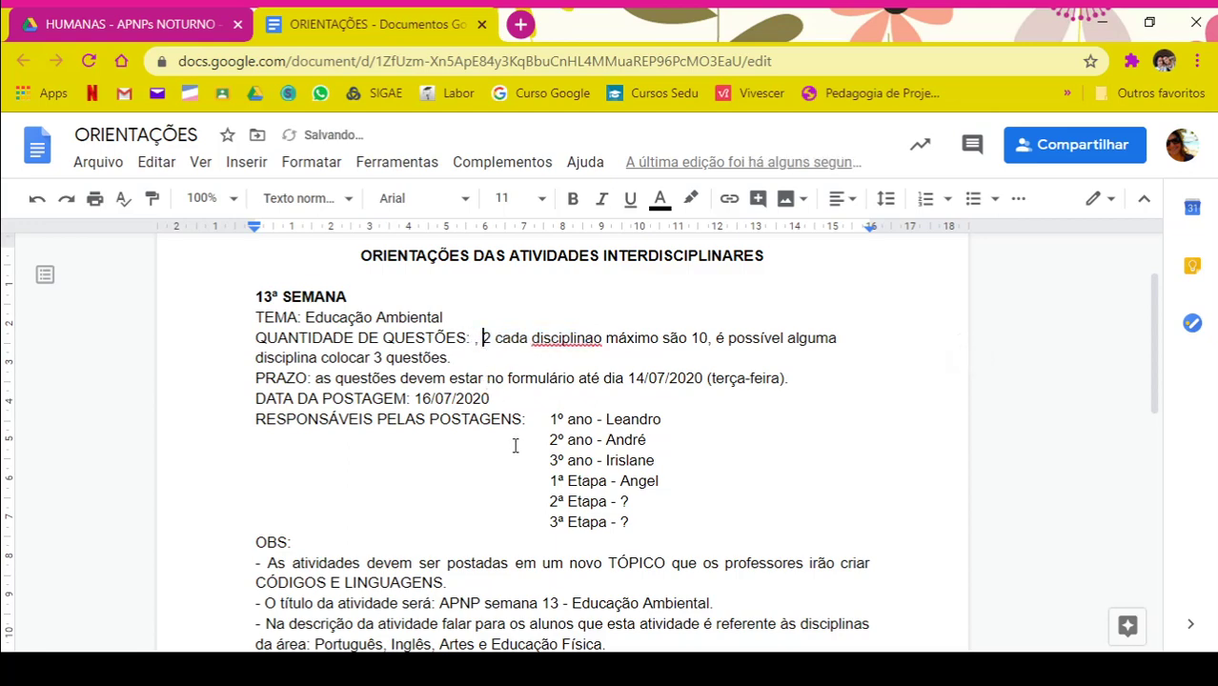
{"action": "key", "text": "BackSpace"}
{"action": "key", "text": "BackSpace"}
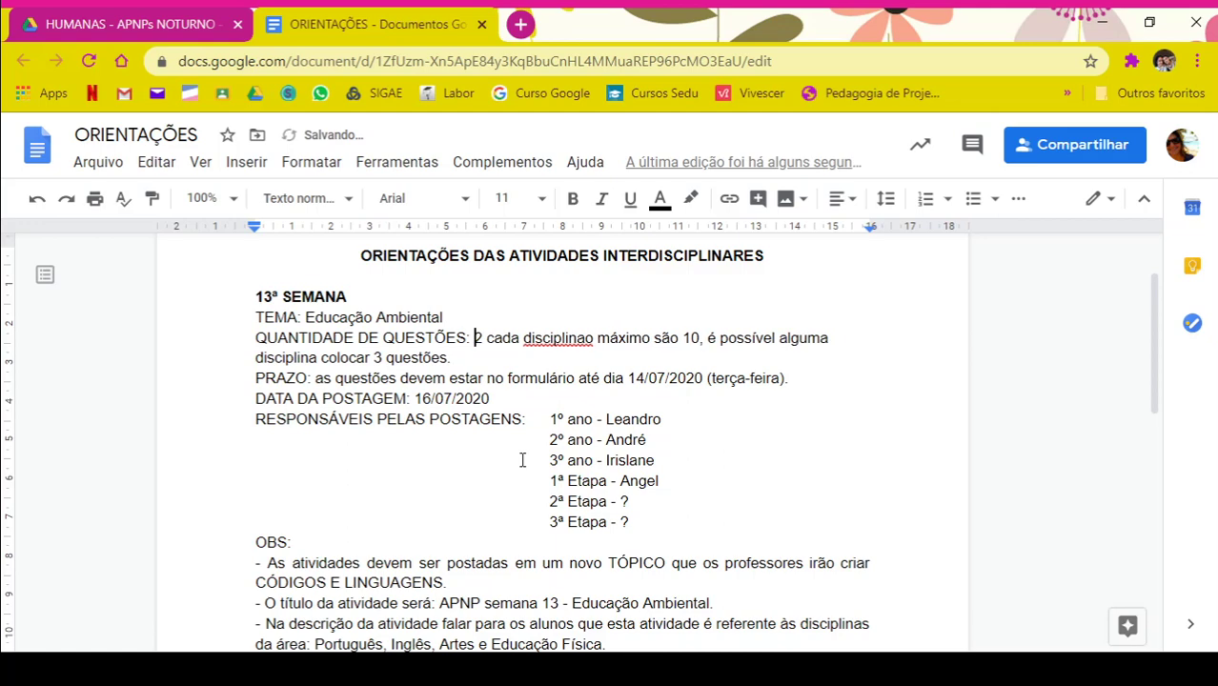
{"action": "left_click", "coordinate": [586, 336]}
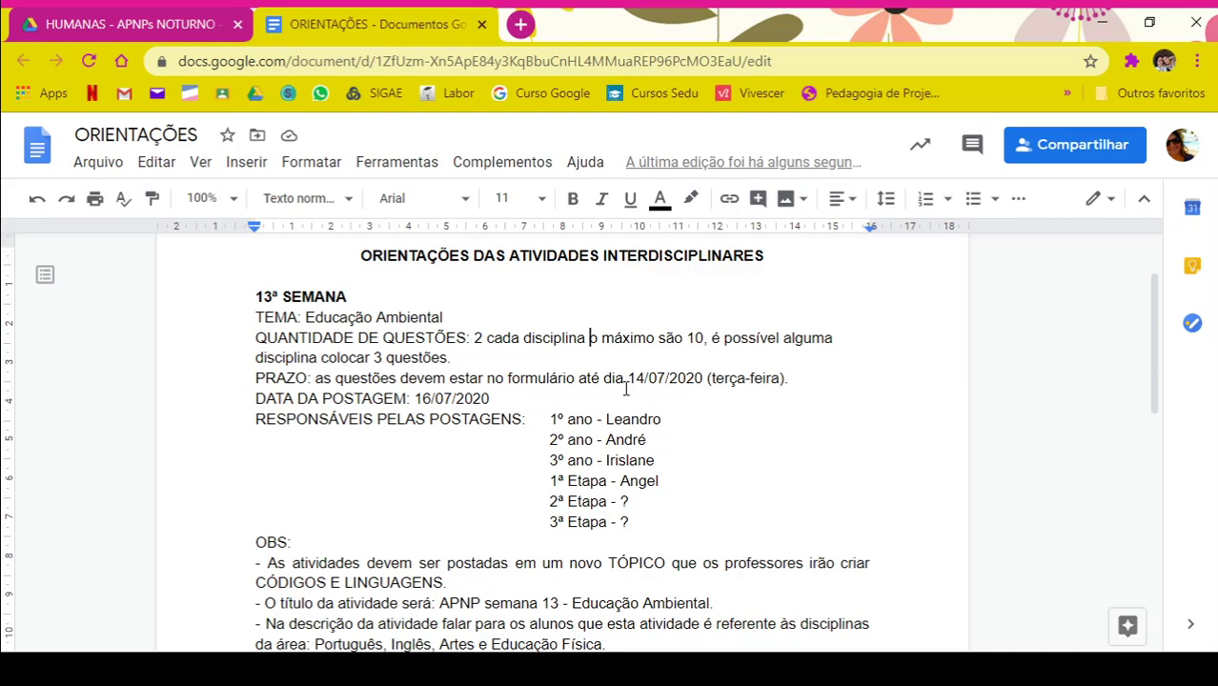
{"action": "key", "text": "BackSpace"}
{"action": "type", "text": ","}
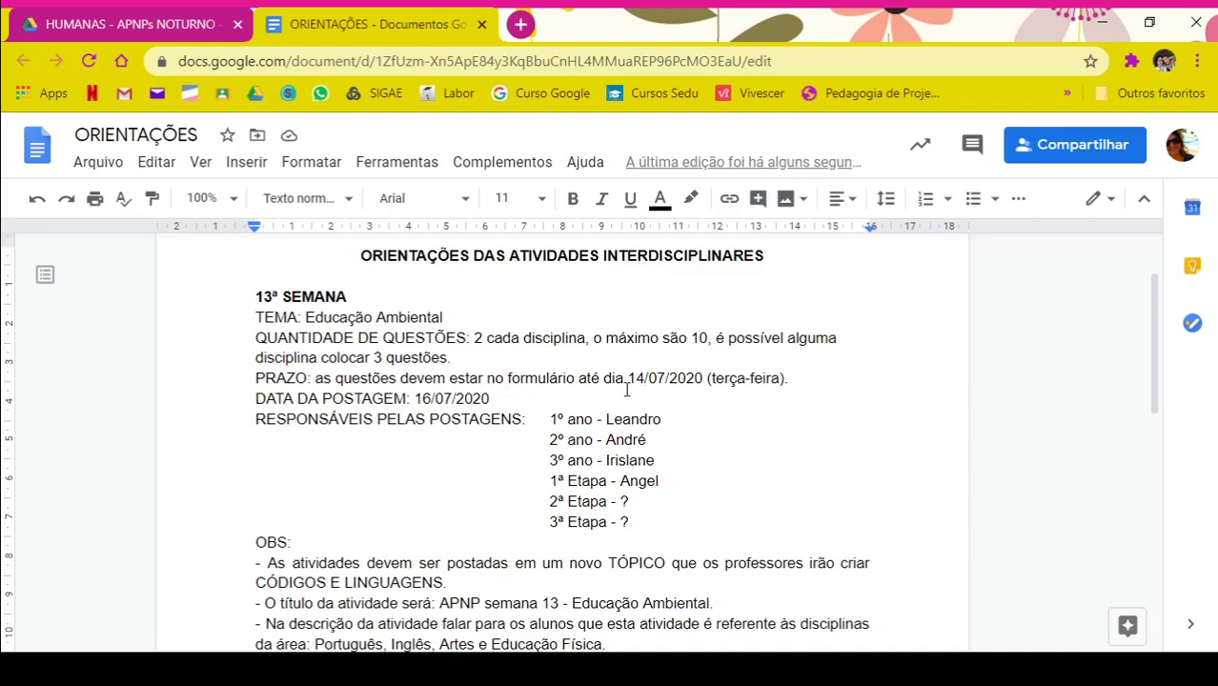
- Examine the PRAZO date and the RESPONSÁVEIS PELAS POSTAGENS entry in the guidelines, highlighting each
{"action": "left_click_drag", "start_coordinate": [627, 377], "coordinate": [699, 378]}
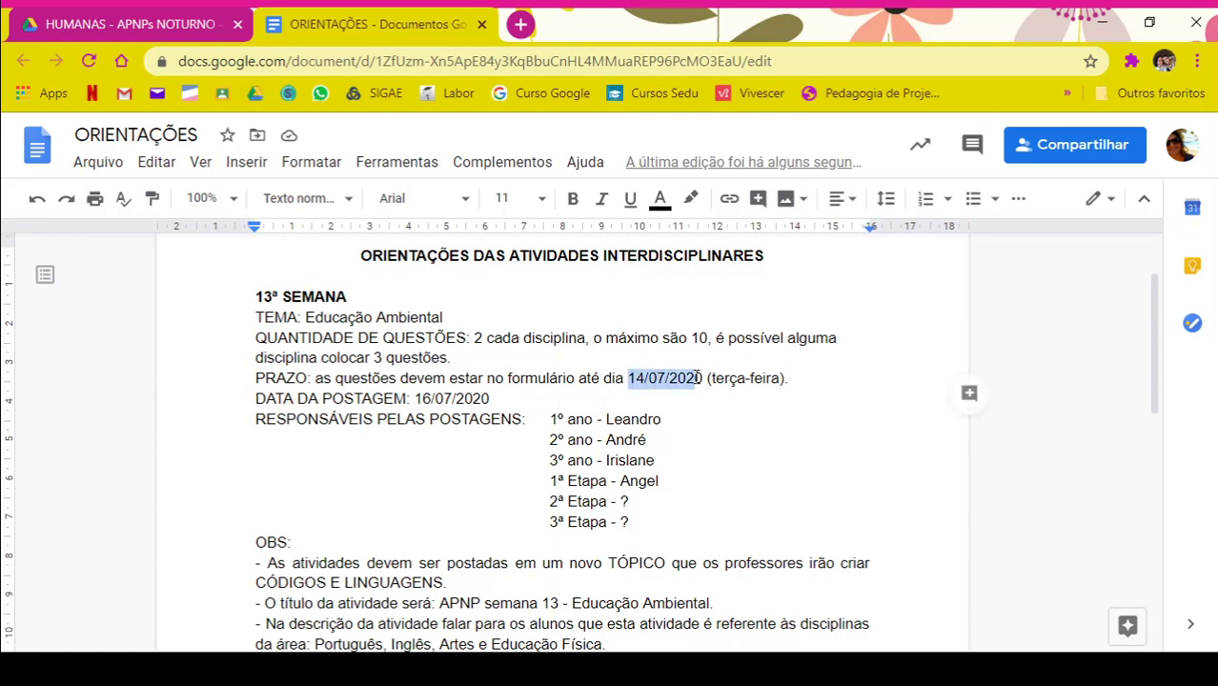
{"action": "left_click", "coordinate": [624, 418]}
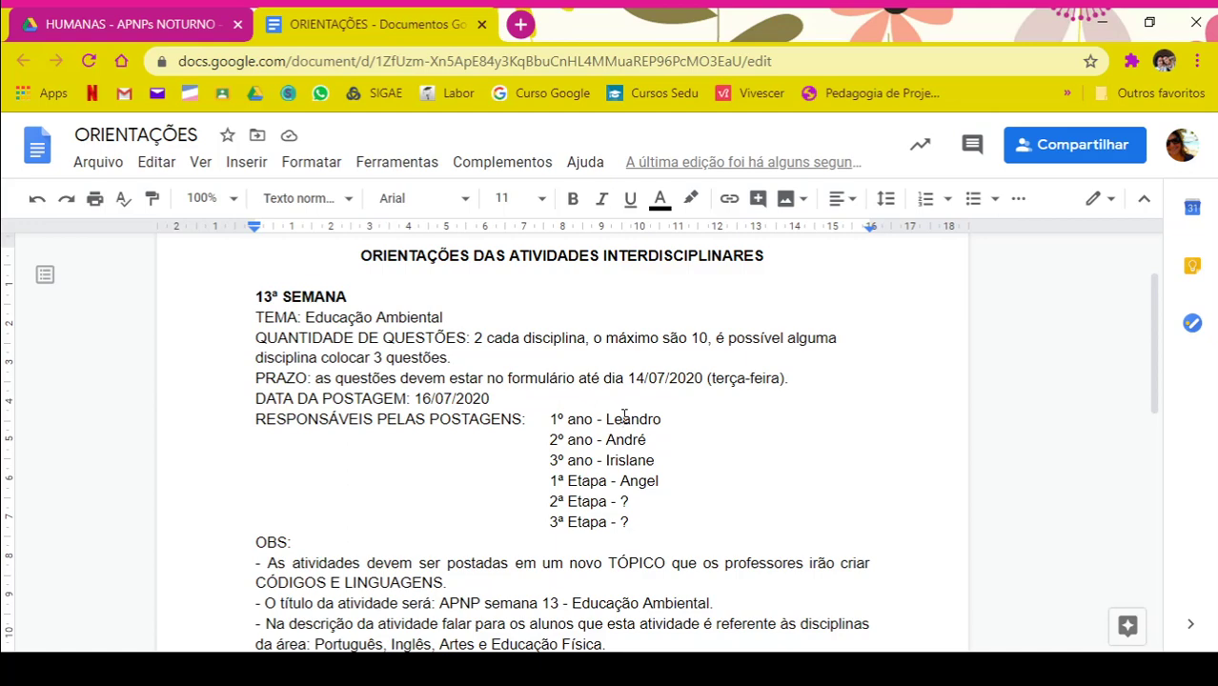
{"action": "scroll", "coordinate": [596, 460], "scroll_direction": "down", "scroll_amount": 2}
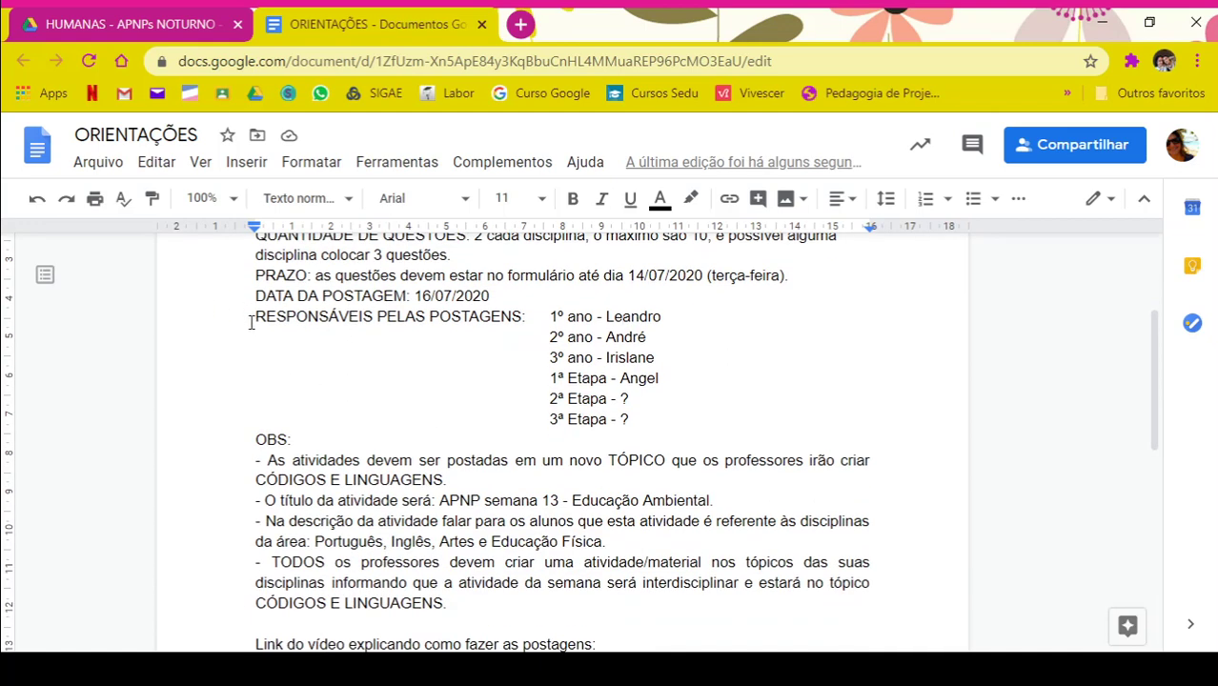
{"action": "left_click_drag", "start_coordinate": [253, 317], "coordinate": [546, 320]}
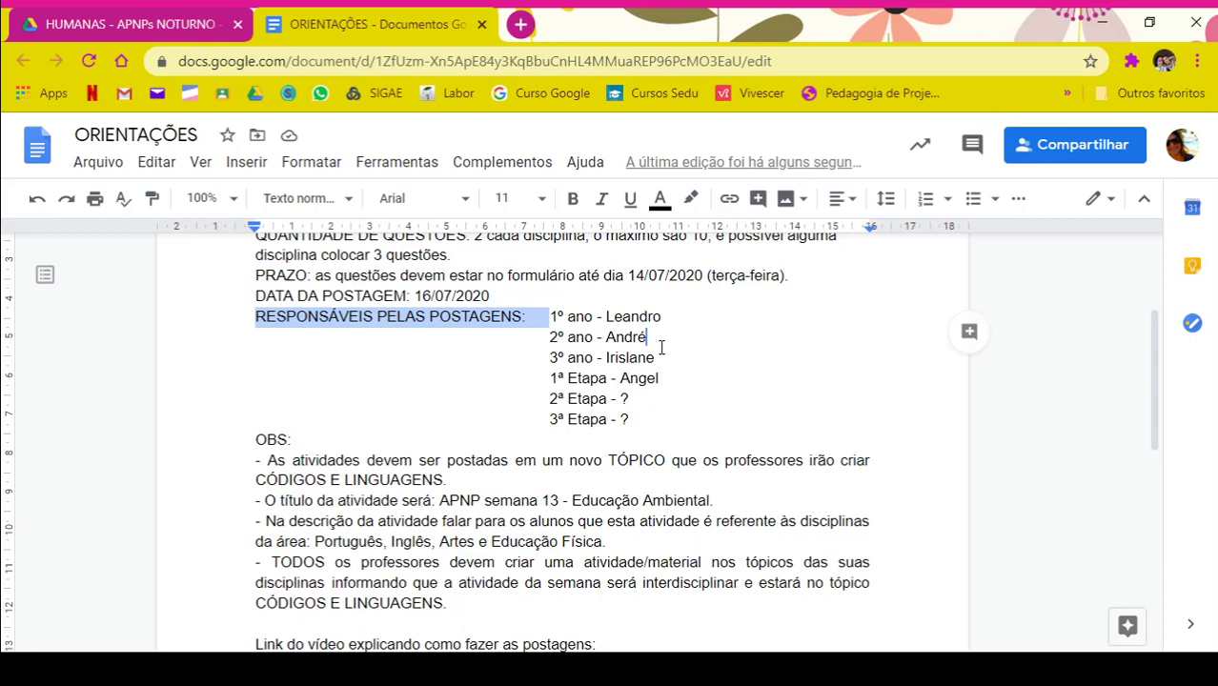
{"action": "left_click", "coordinate": [534, 320]}
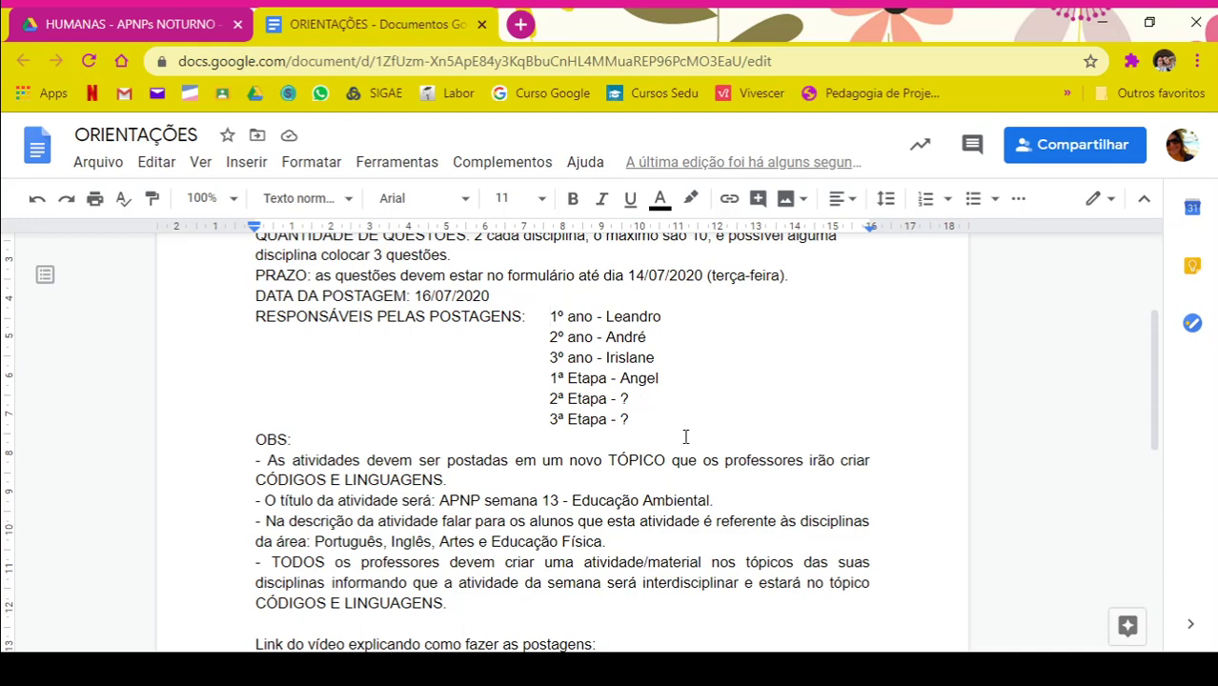
- Examine the OBS section of the guidelines and highlight the topic name CÓDIGOS E LINGUAGENS
{"action": "scroll", "coordinate": [683, 436], "scroll_direction": "down", "scroll_amount": 1}
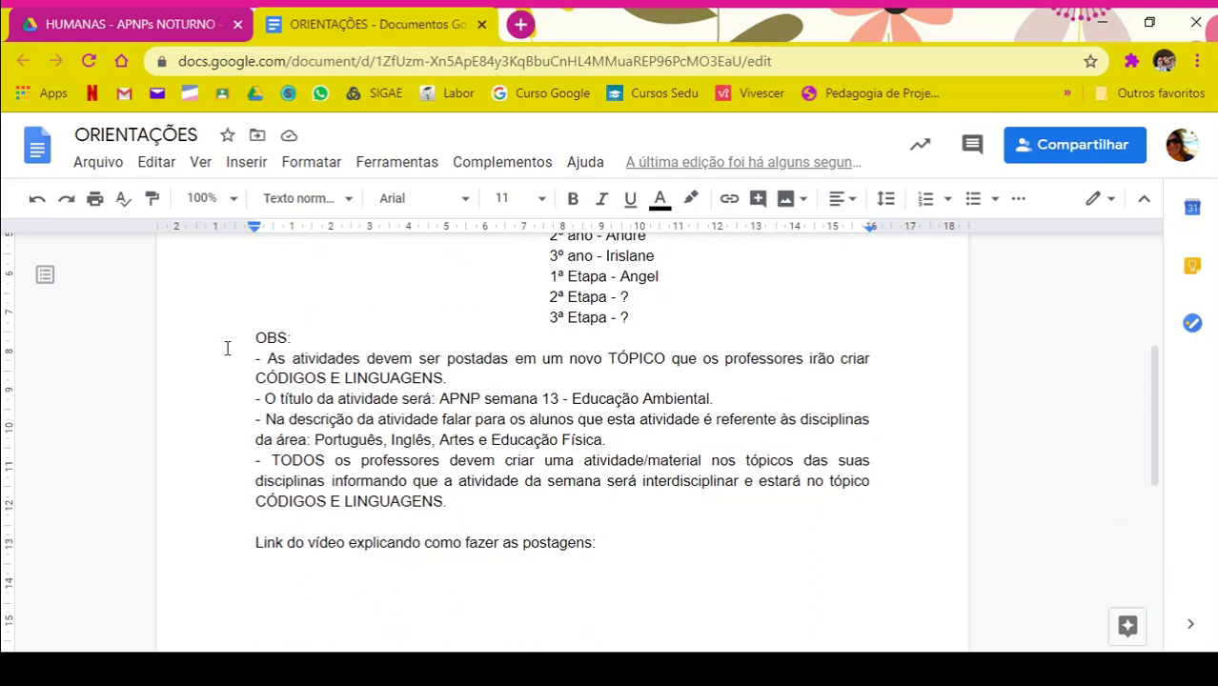
{"action": "scroll", "coordinate": [276, 343], "scroll_direction": "up", "scroll_amount": 1}
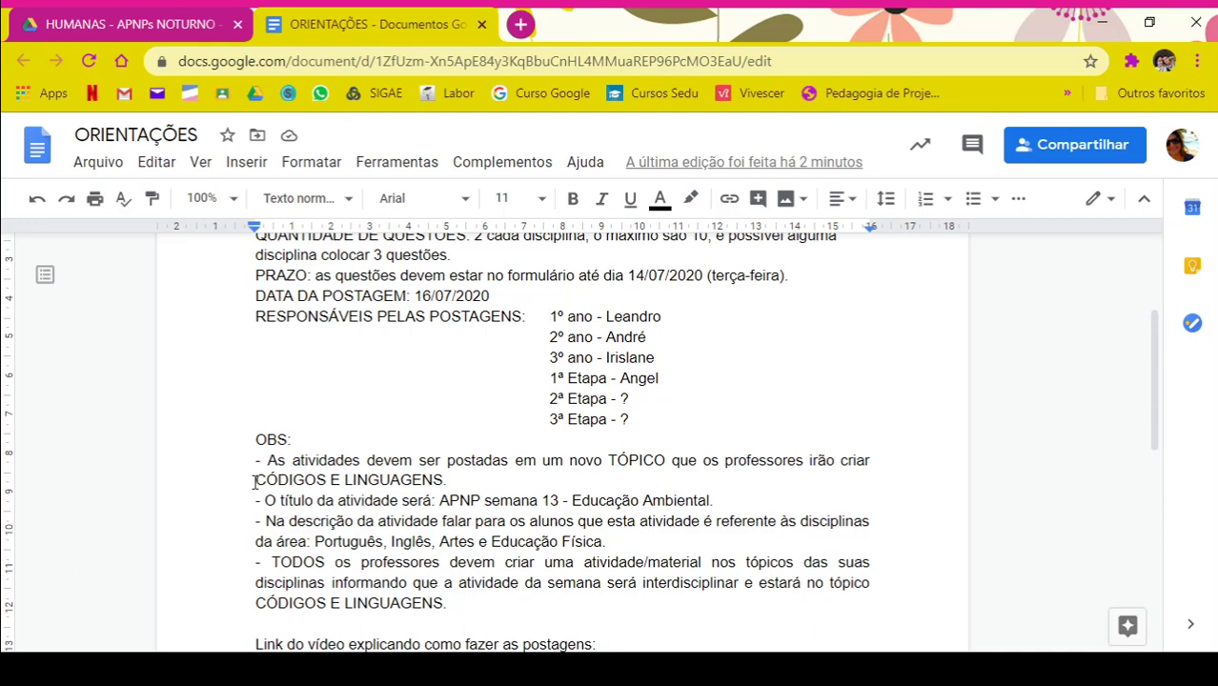
{"action": "left_click_drag", "start_coordinate": [254, 479], "coordinate": [448, 482]}
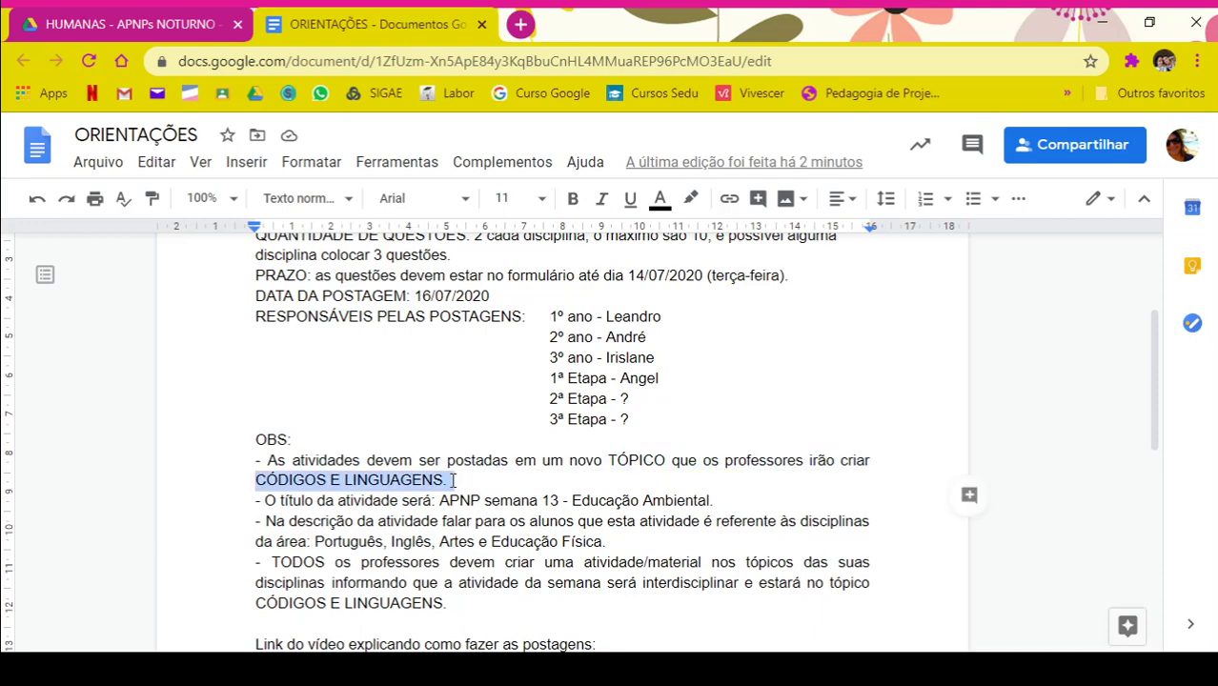
{"action": "left_click", "coordinate": [458, 461]}
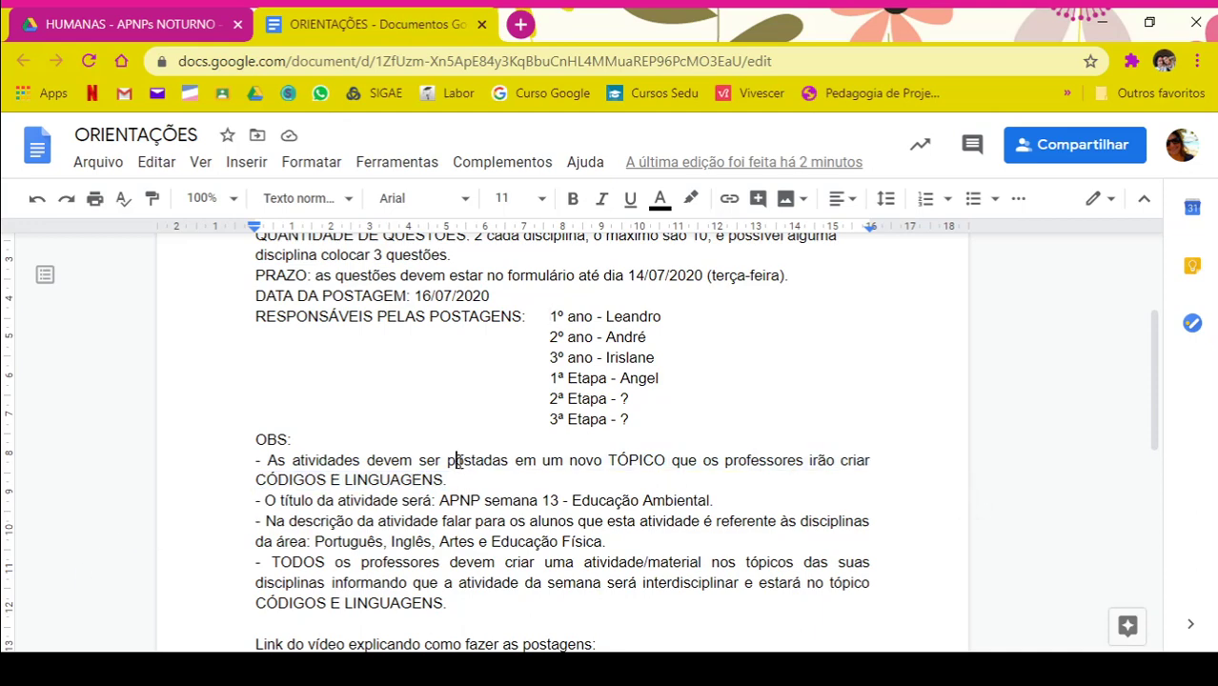
- Open Google Sala de Aula in a new browser tab and start a new Atividade in the class 3ªN01-EM
{"action": "left_click", "coordinate": [521, 28]}
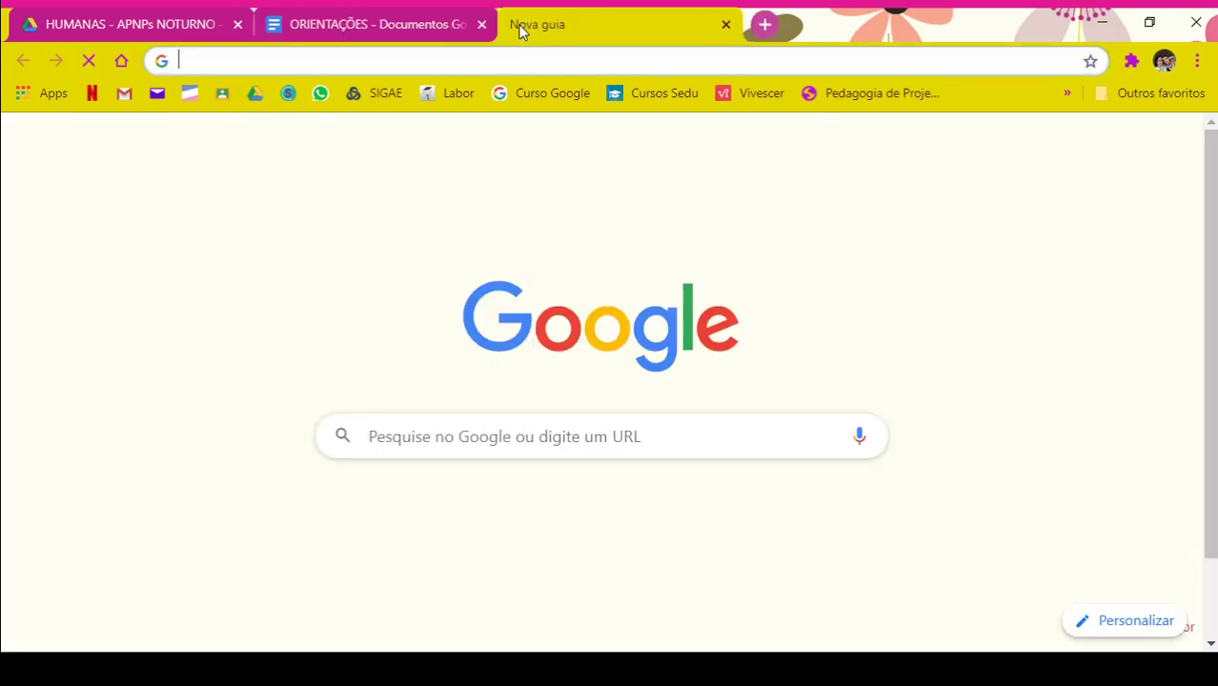
{"action": "left_click", "coordinate": [255, 93]}
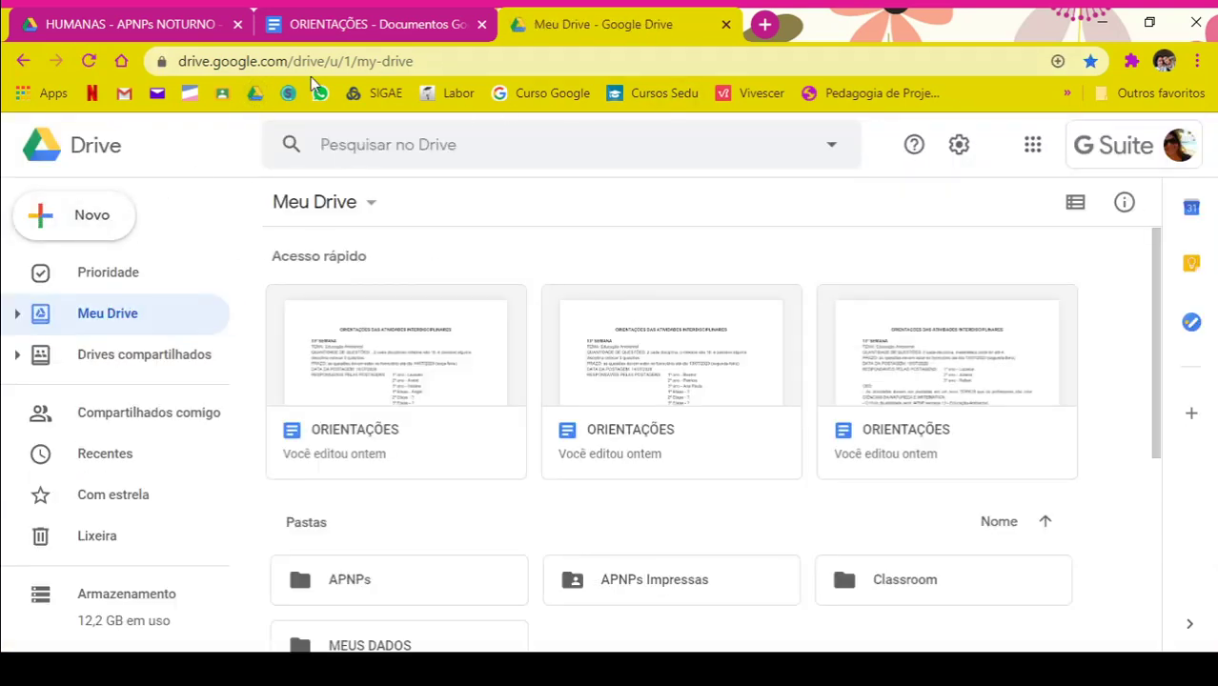
{"action": "left_click", "coordinate": [222, 94]}
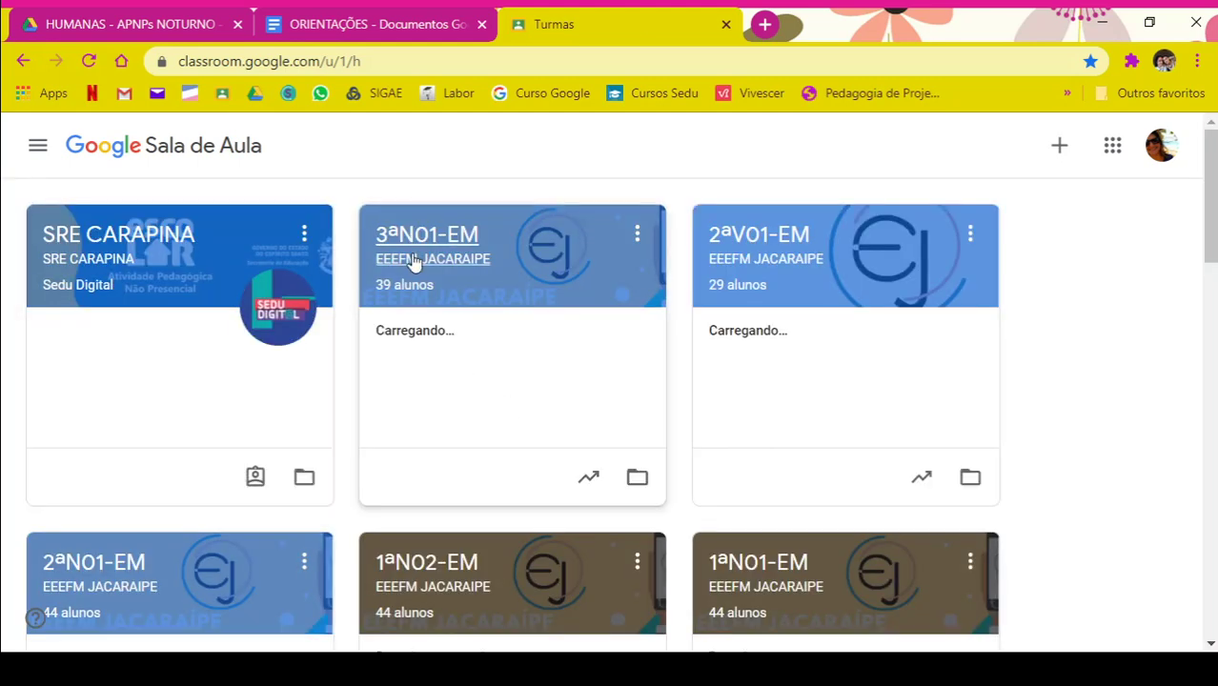
{"action": "left_click", "coordinate": [393, 272]}
{"action": "left_click", "coordinate": [562, 156]}
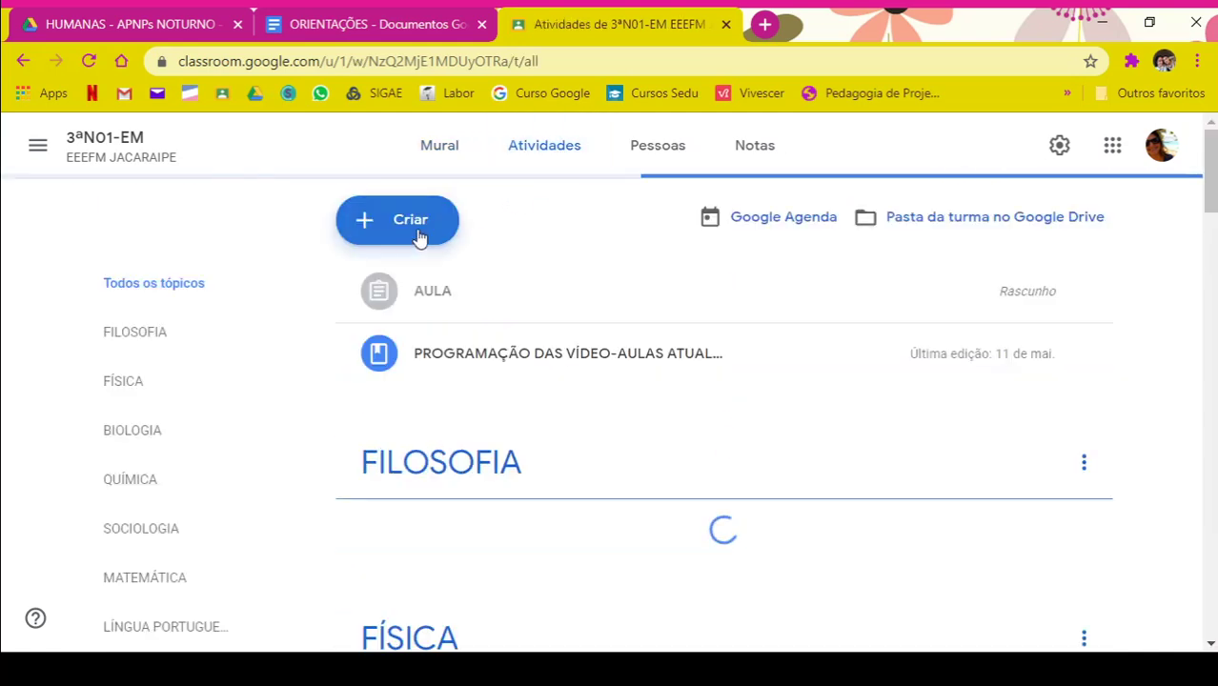
{"action": "left_click", "coordinate": [419, 235]}
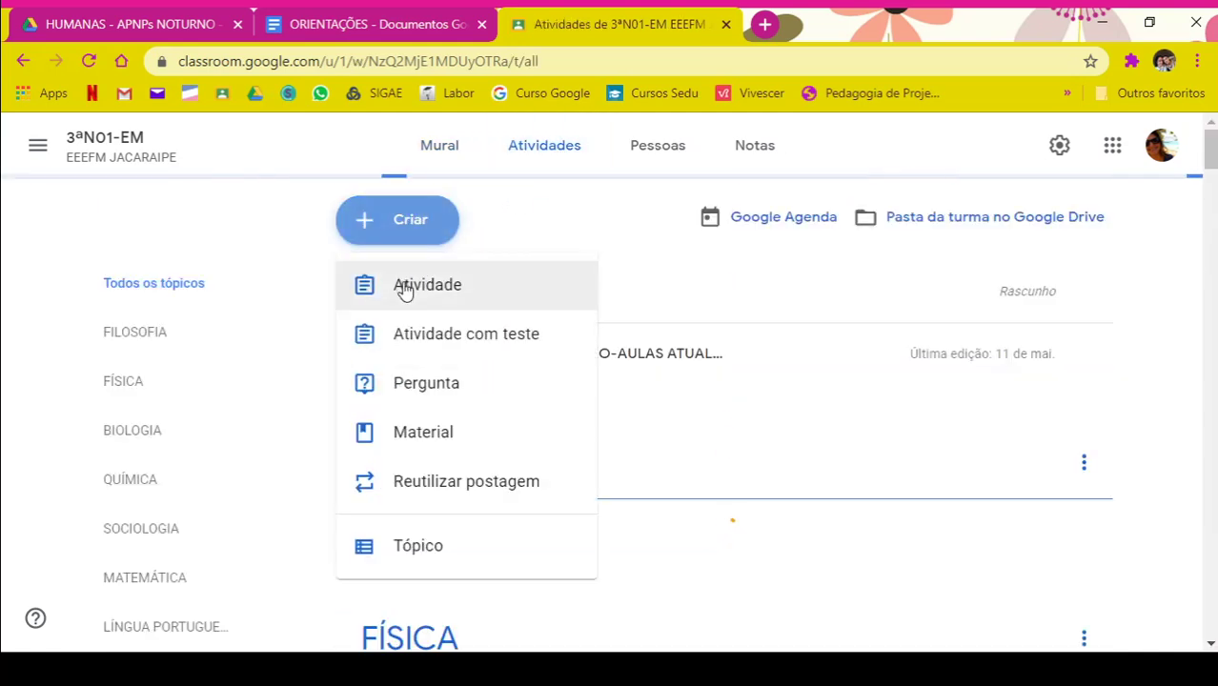
{"action": "left_click", "coordinate": [404, 283]}
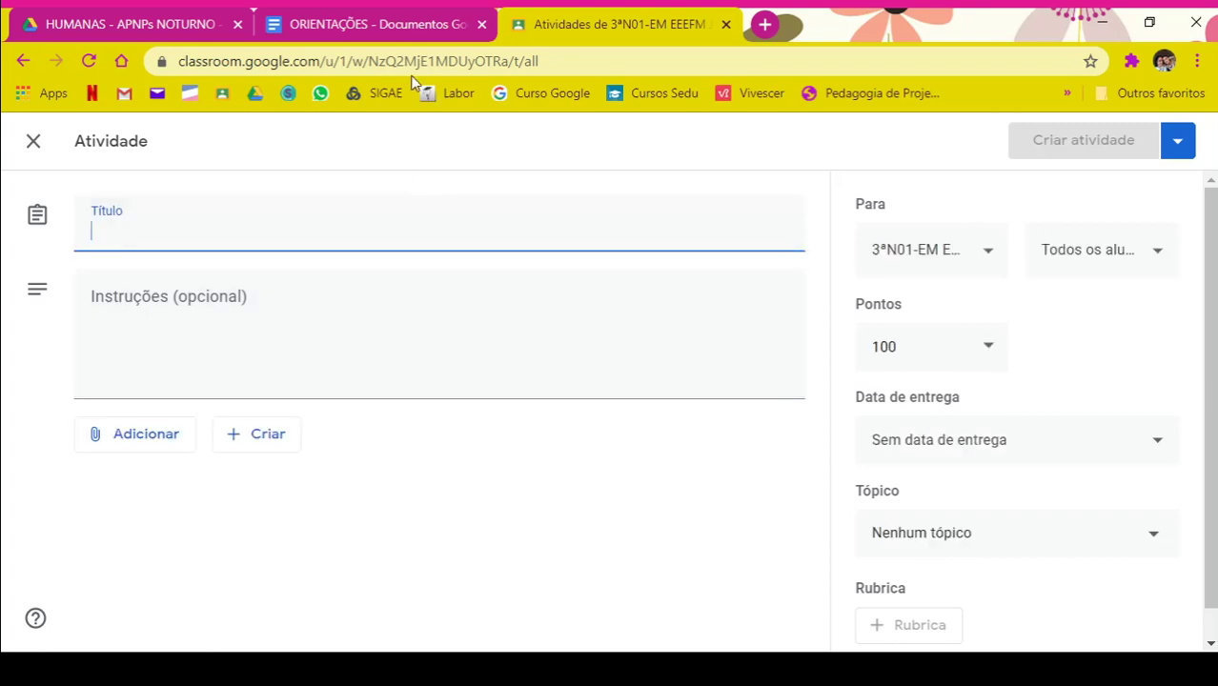
- Highlight the activity title "APNP semana 13 - Educação Ambiental." in ORIENTAÇÕES and return to the new activity
{"action": "left_click", "coordinate": [374, 26]}
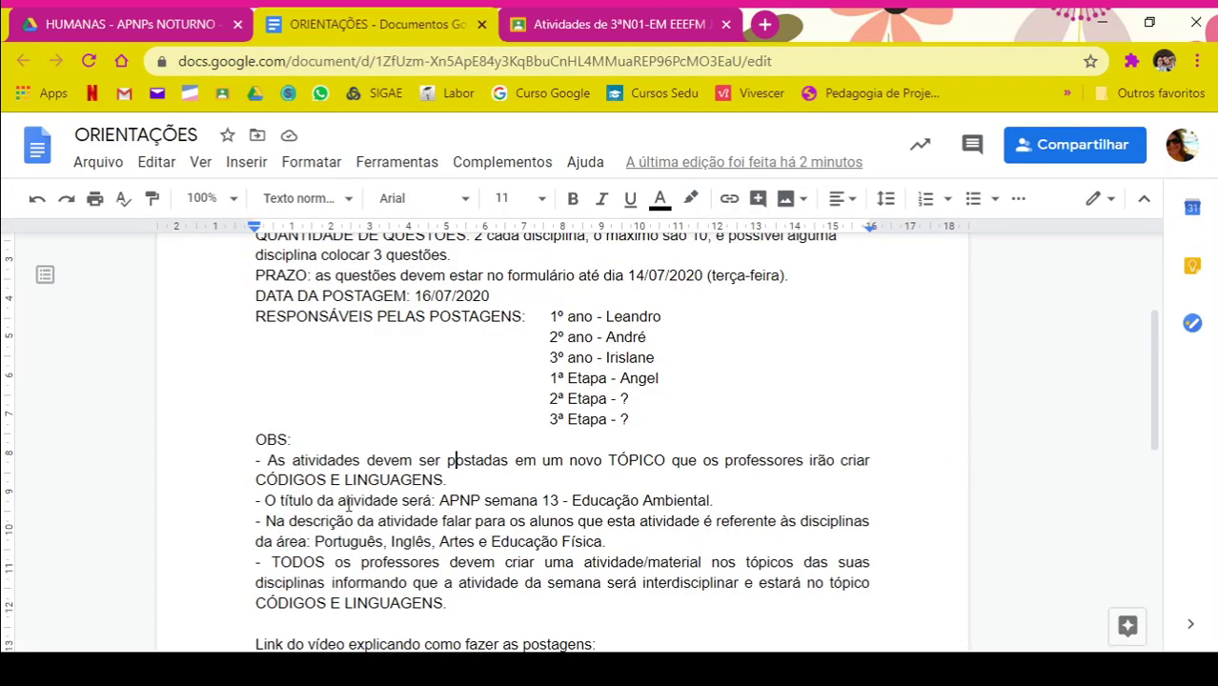
{"action": "left_click_drag", "start_coordinate": [439, 500], "coordinate": [760, 510]}
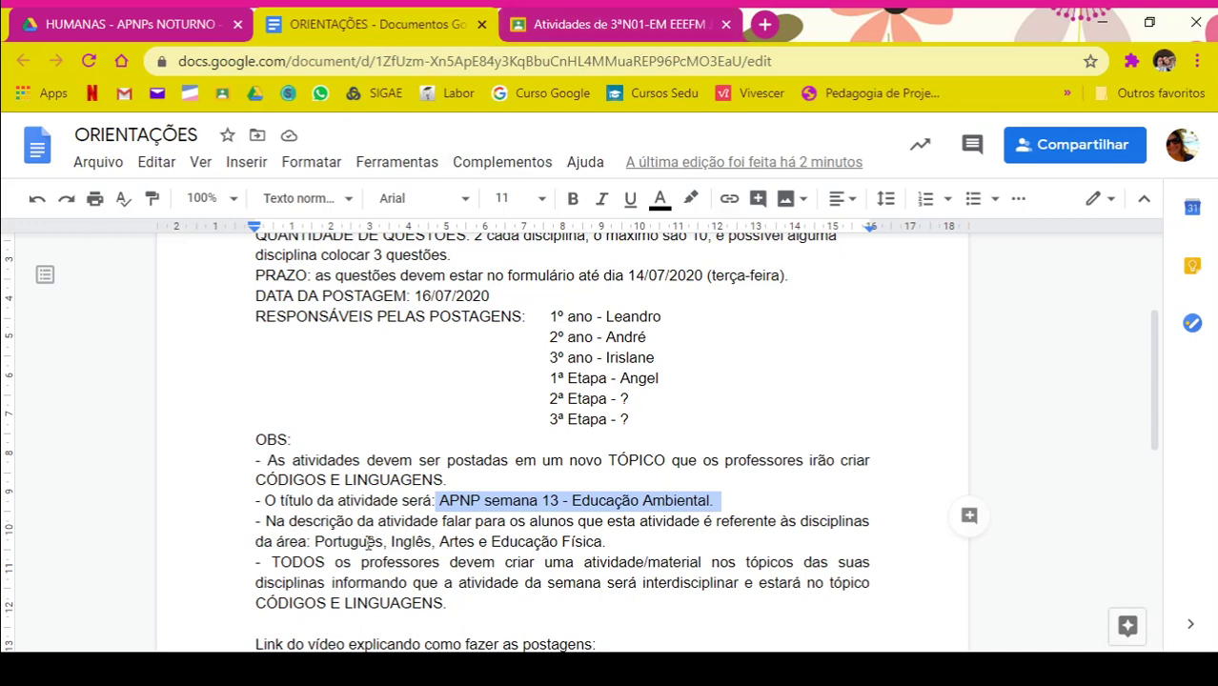
{"action": "left_click", "coordinate": [618, 23]}
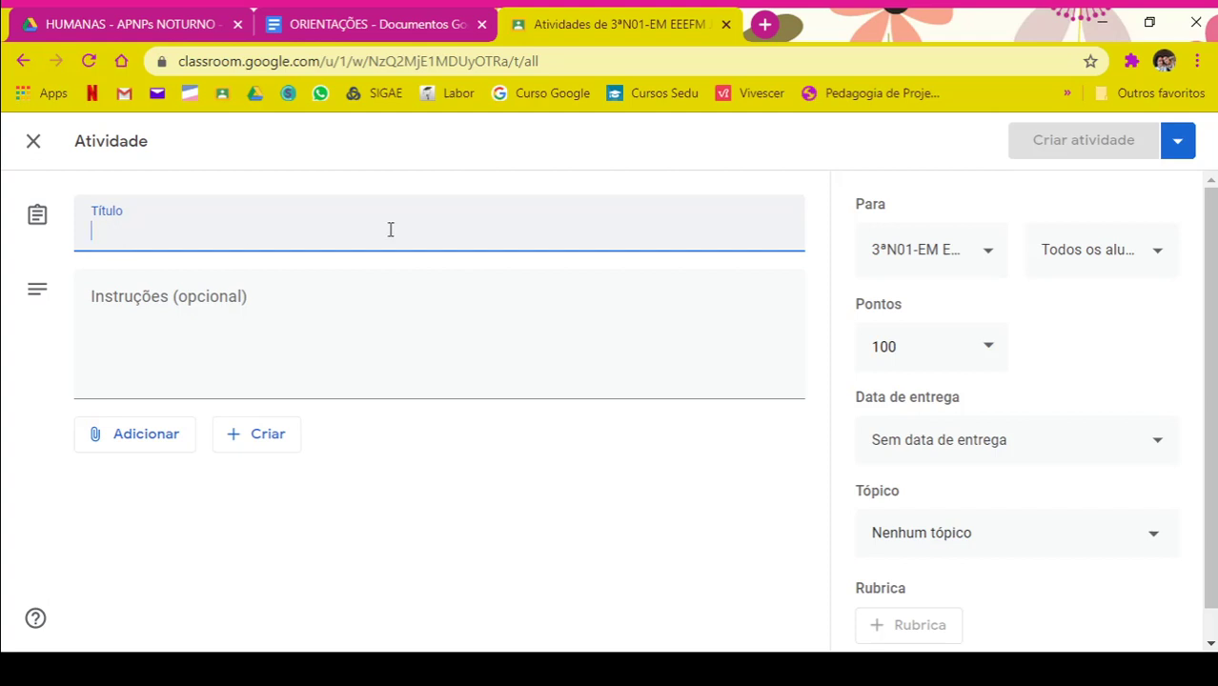
- Assign the activity additionally to the classes 3ªN03EJA-EM, 3ªN02EJA-EM and 3ªN01EJA-EM
{"action": "left_click", "coordinate": [155, 306]}
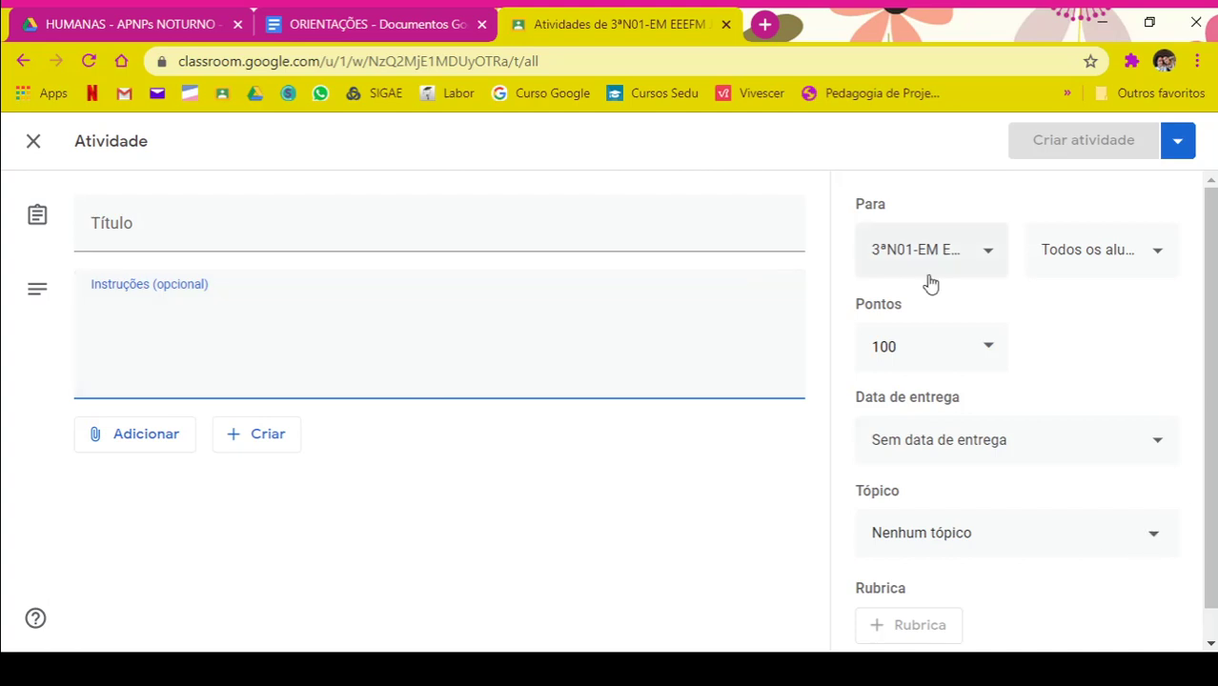
{"action": "left_click", "coordinate": [995, 265]}
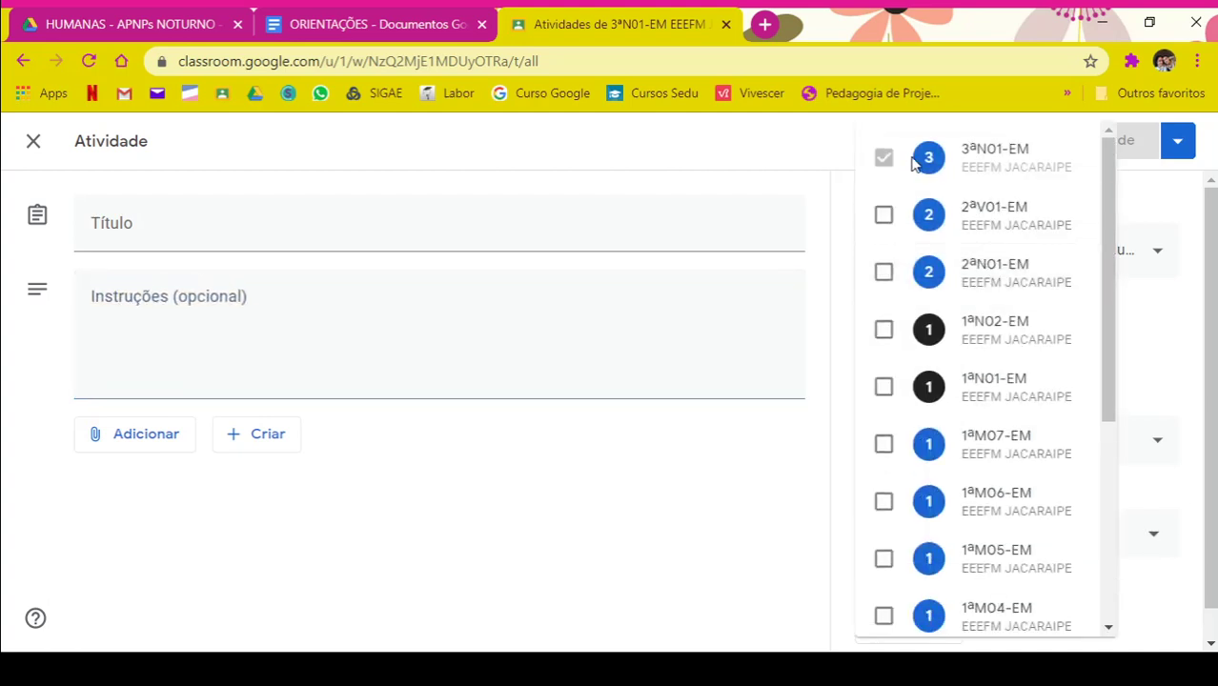
{"action": "scroll", "coordinate": [905, 381], "scroll_direction": "down", "scroll_amount": 1}
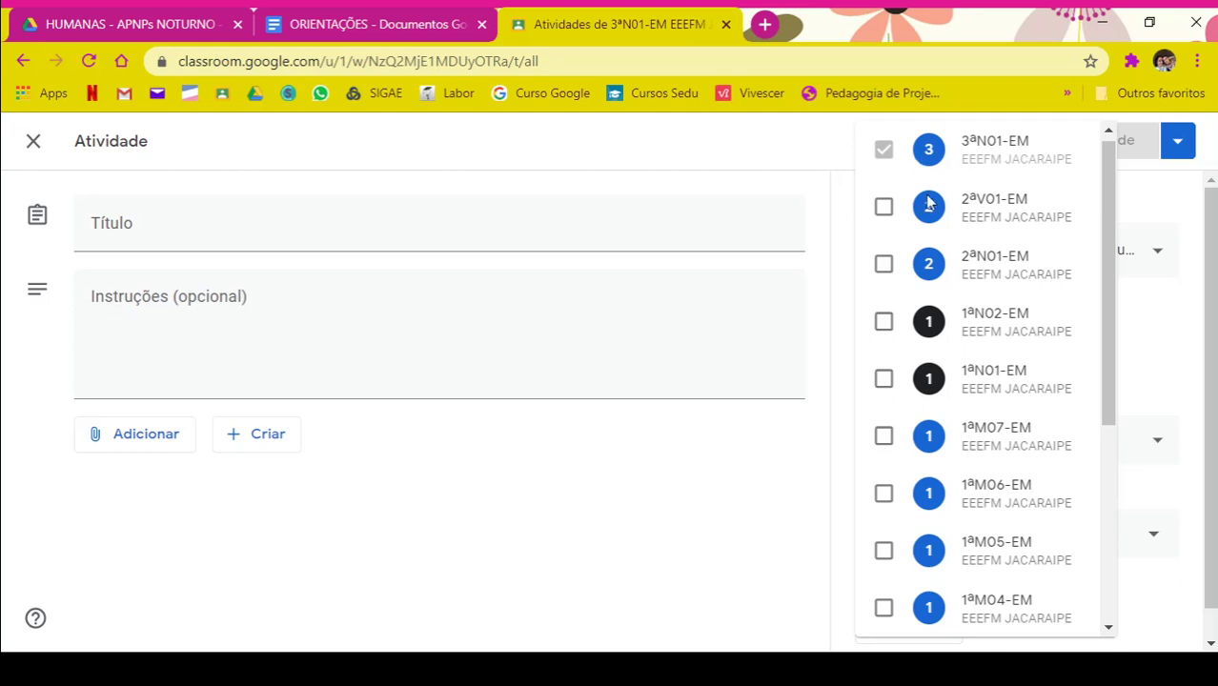
{"action": "left_click_drag", "start_coordinate": [1107, 368], "coordinate": [1088, 508]}
{"action": "left_click", "coordinate": [883, 421]}
{"action": "left_click", "coordinate": [882, 477]}
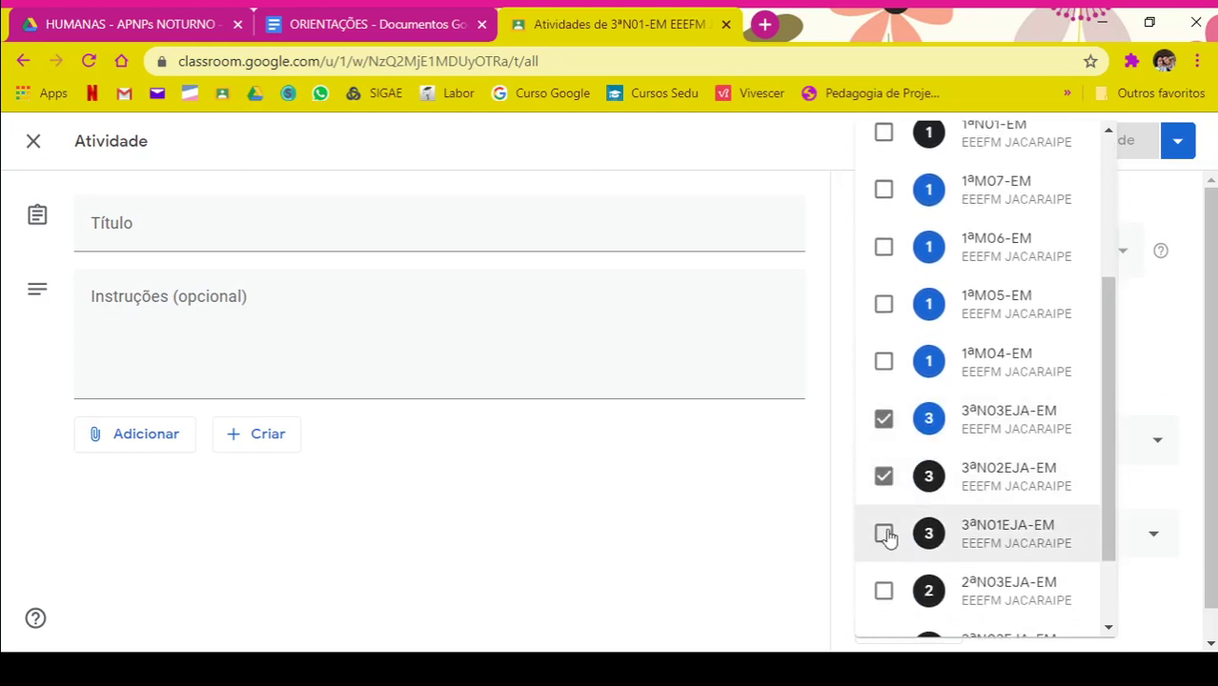
{"action": "left_click", "coordinate": [883, 534]}
{"action": "left_click", "coordinate": [1107, 627]}
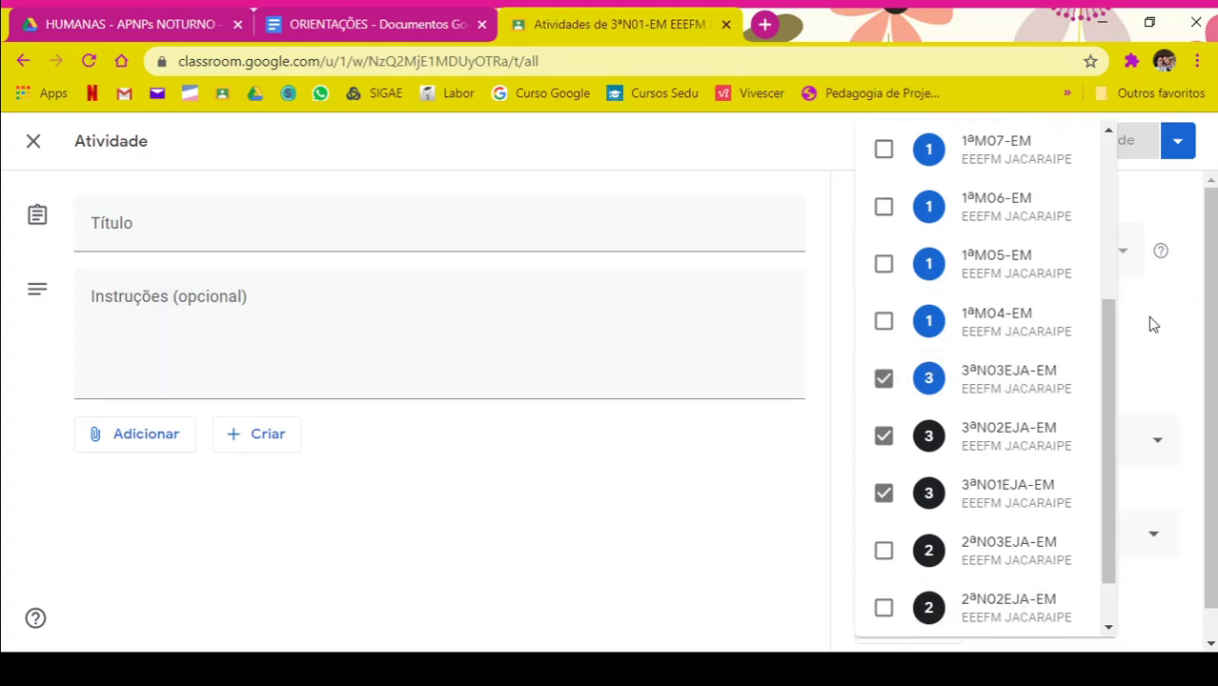
{"action": "left_click", "coordinate": [1153, 323]}
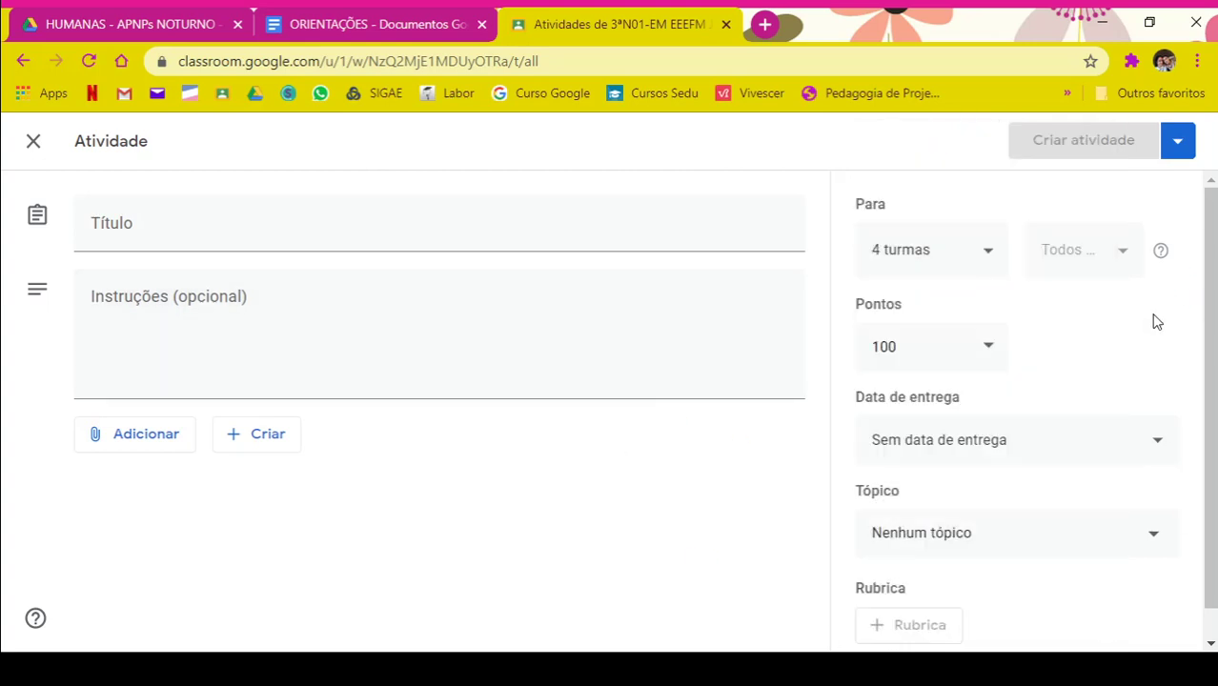
- Set the activity's points to Sem nota and check the due date options without choosing a date
{"action": "left_click", "coordinate": [987, 355]}
{"action": "left_click", "coordinate": [892, 396]}
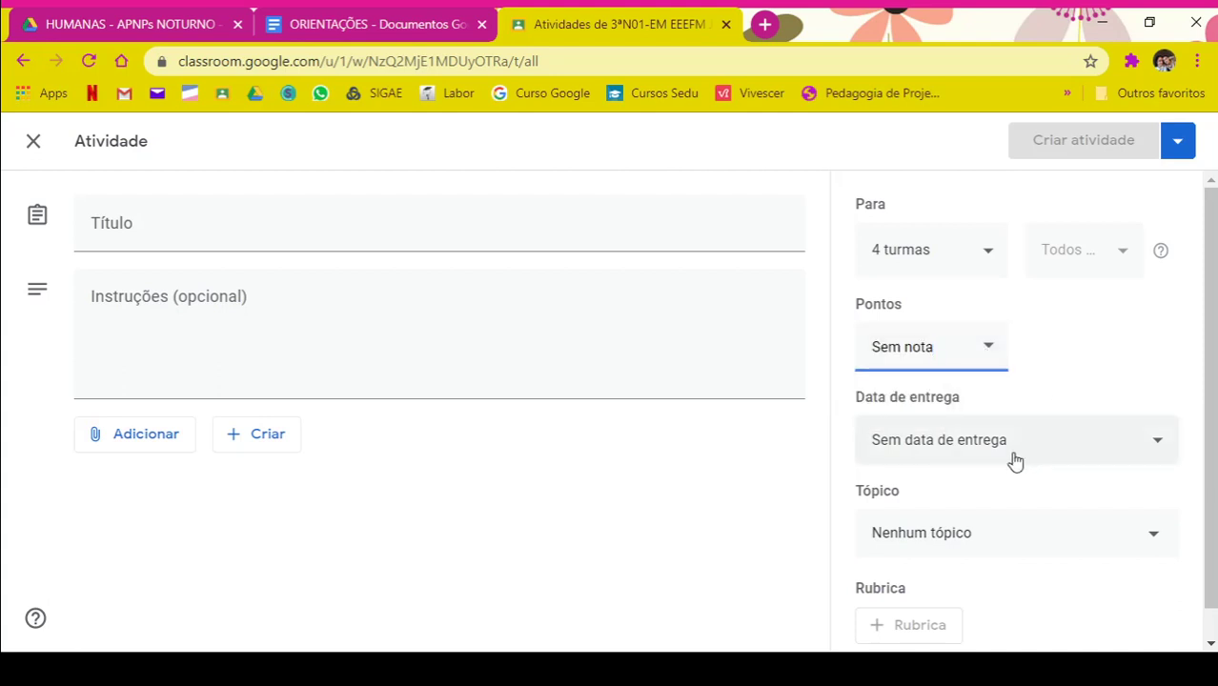
{"action": "left_click", "coordinate": [1156, 454]}
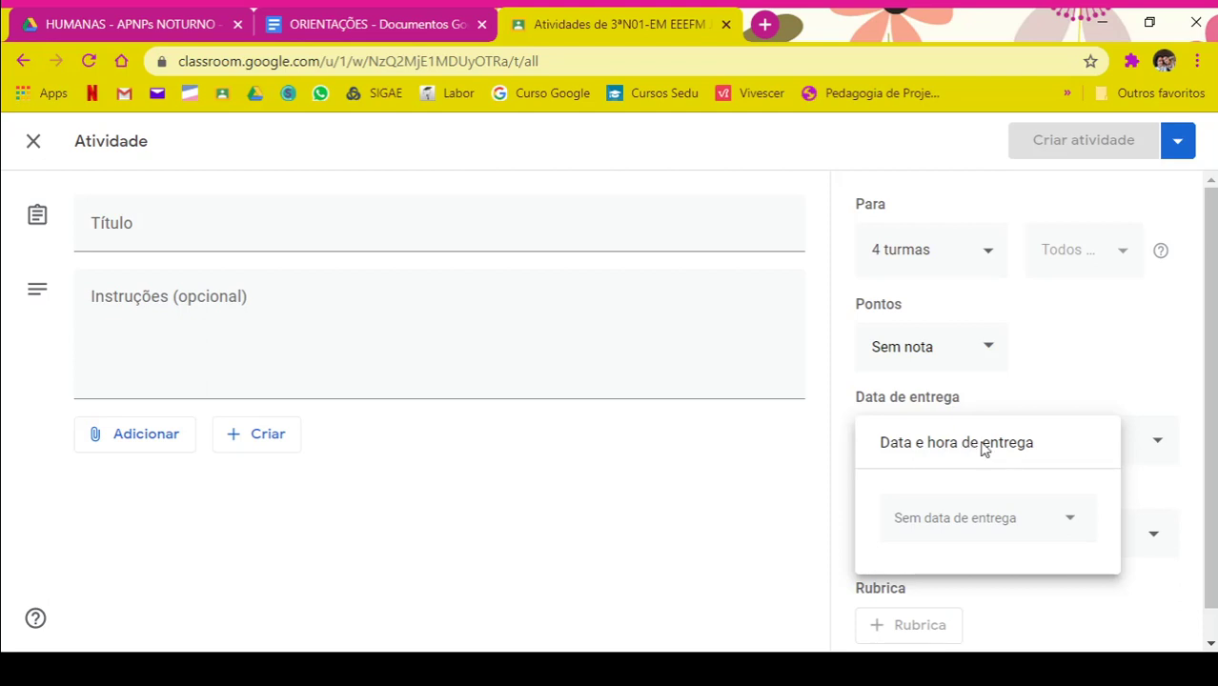
{"action": "left_click", "coordinate": [1013, 393]}
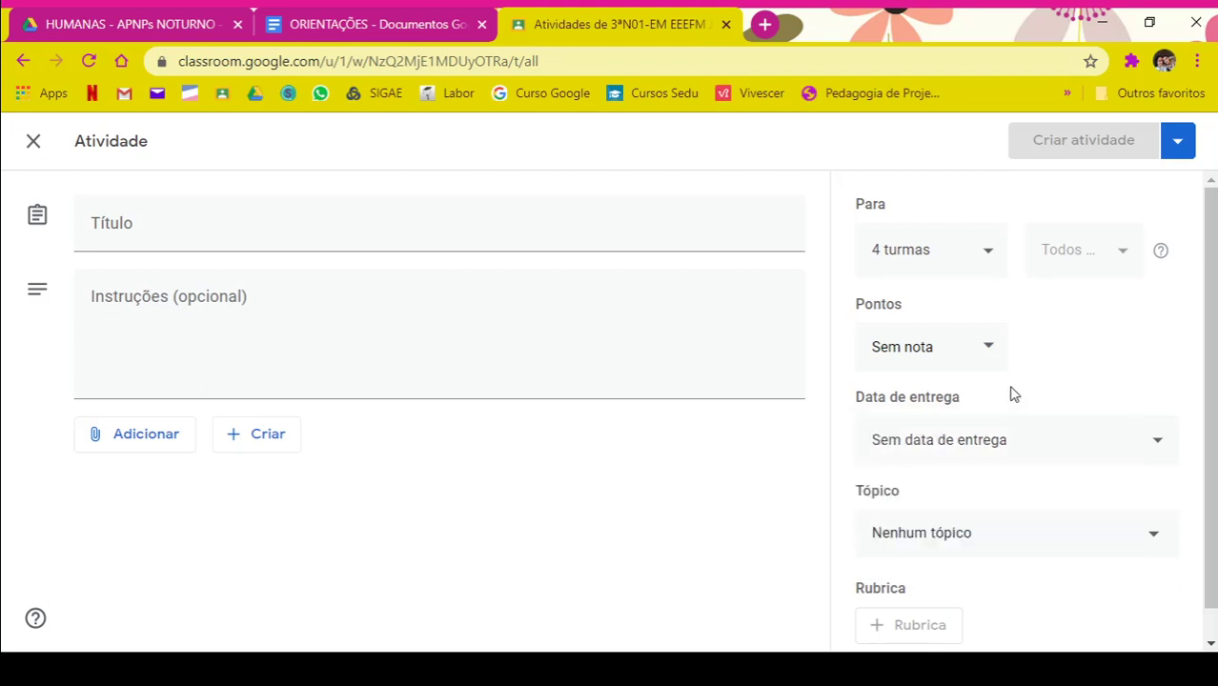
- Create a new topic named CIÊNCIAS HUMANAS for the activity
{"action": "left_click", "coordinate": [1146, 545]}
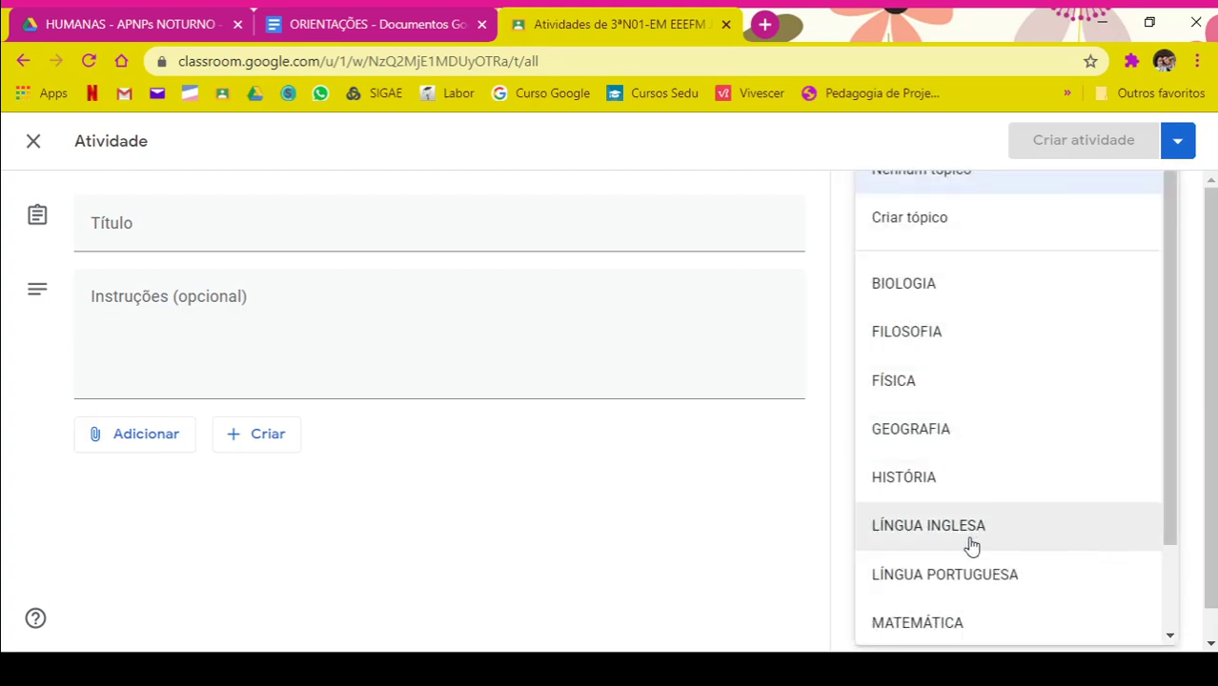
{"action": "left_click", "coordinate": [917, 226]}
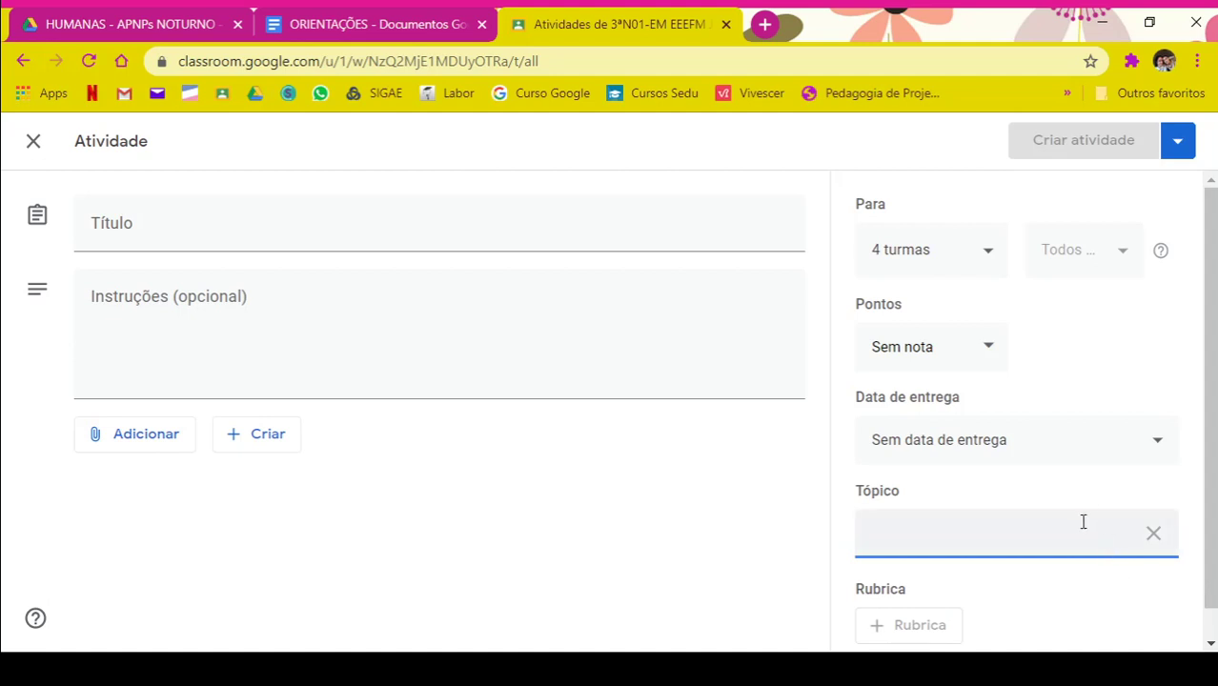
{"action": "type", "text": "Cl"}
{"action": "type", "text": "ÊNCIAS"}
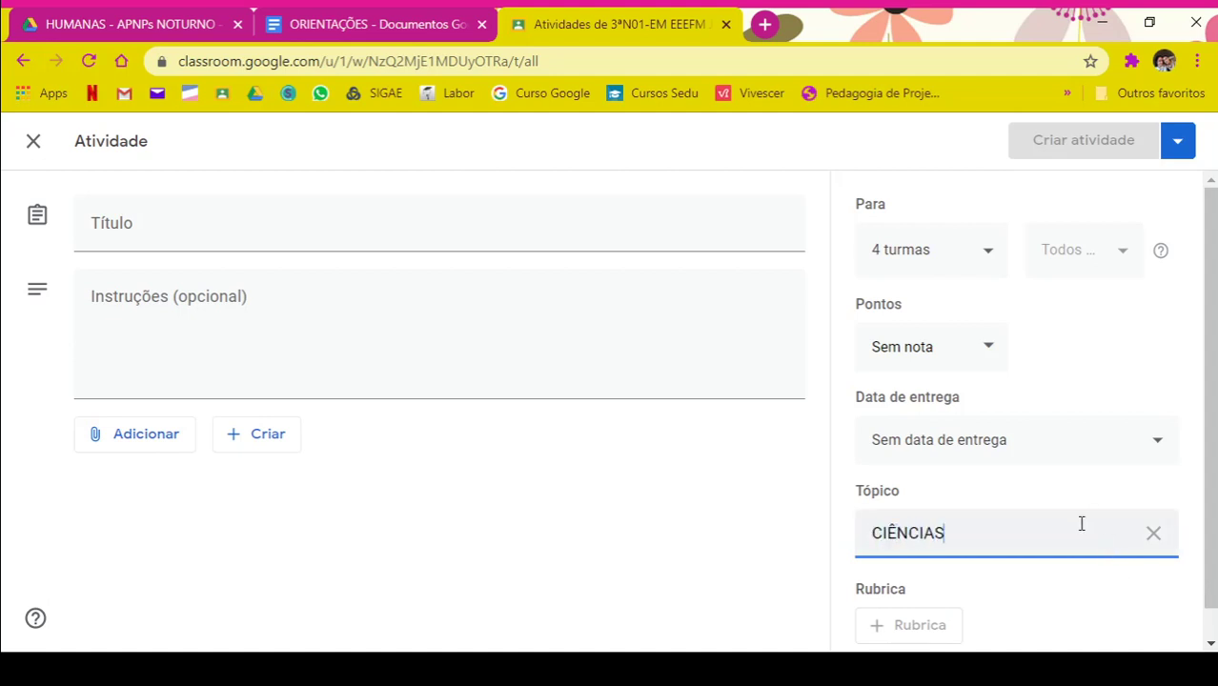
{"action": "type", "text": " HUMANAS"}
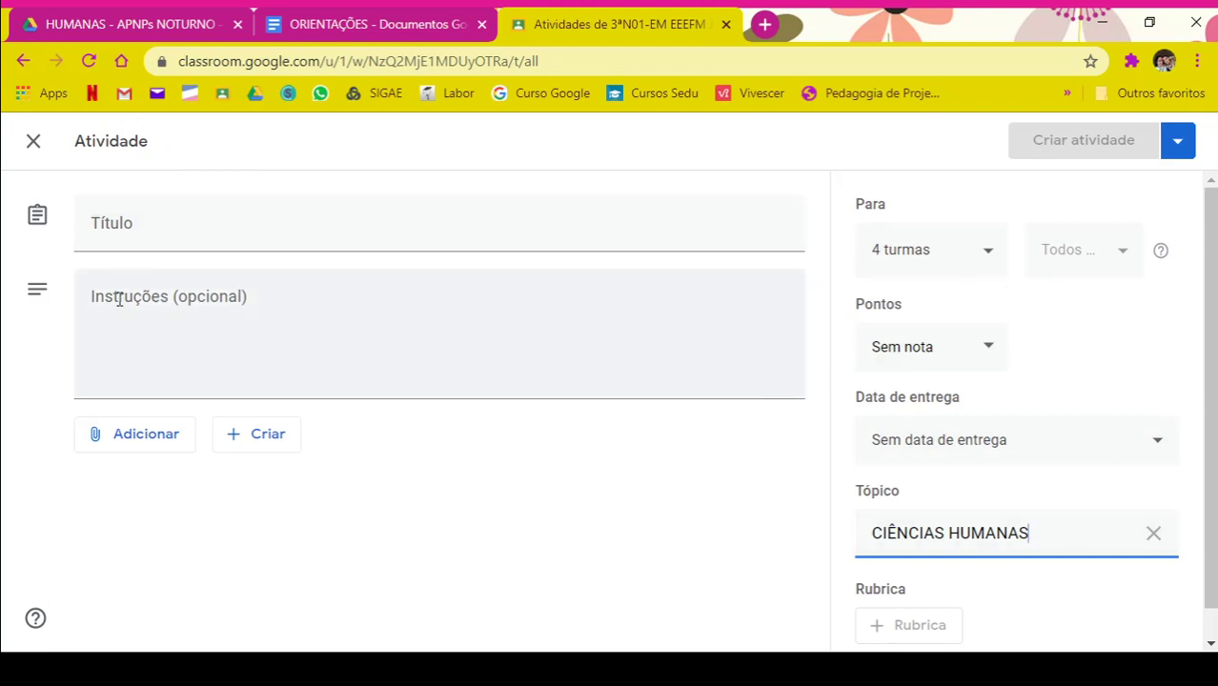
- Attach the form 3ª ETAPA, SEM13, HUMANAS from the 13ª SEMANA folder under HUMANAS in the shared drive APNPs NOTURNO
{"action": "left_click", "coordinate": [116, 329]}
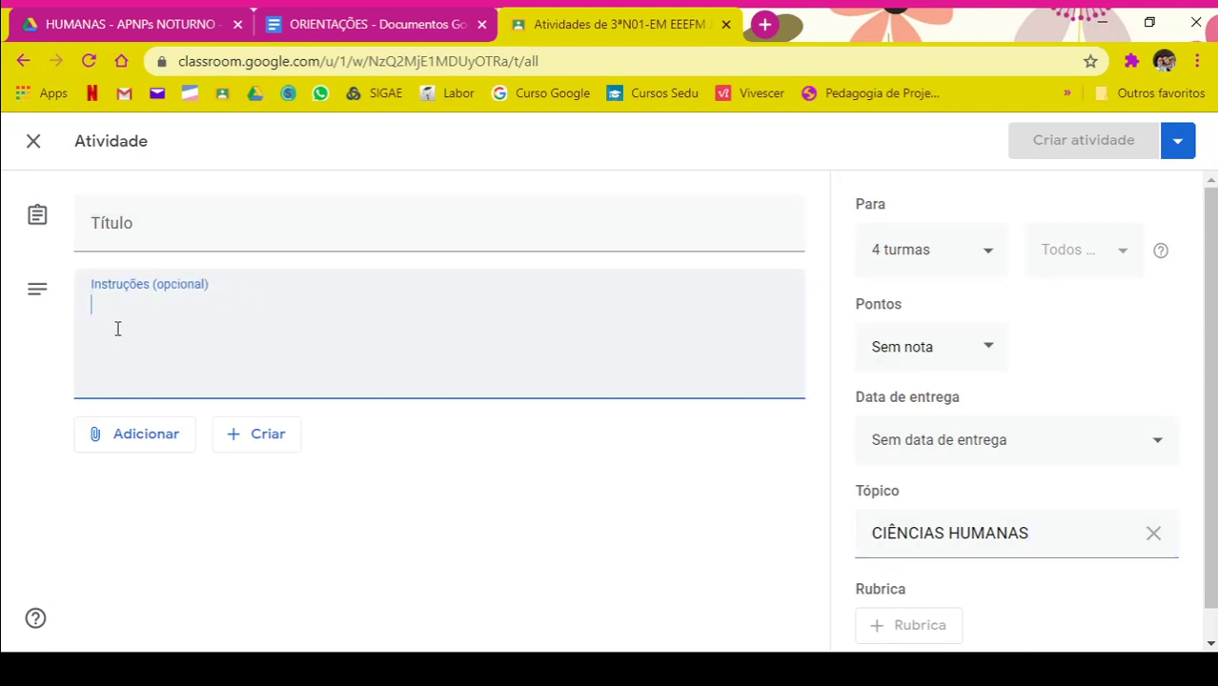
{"action": "left_click", "coordinate": [137, 437]}
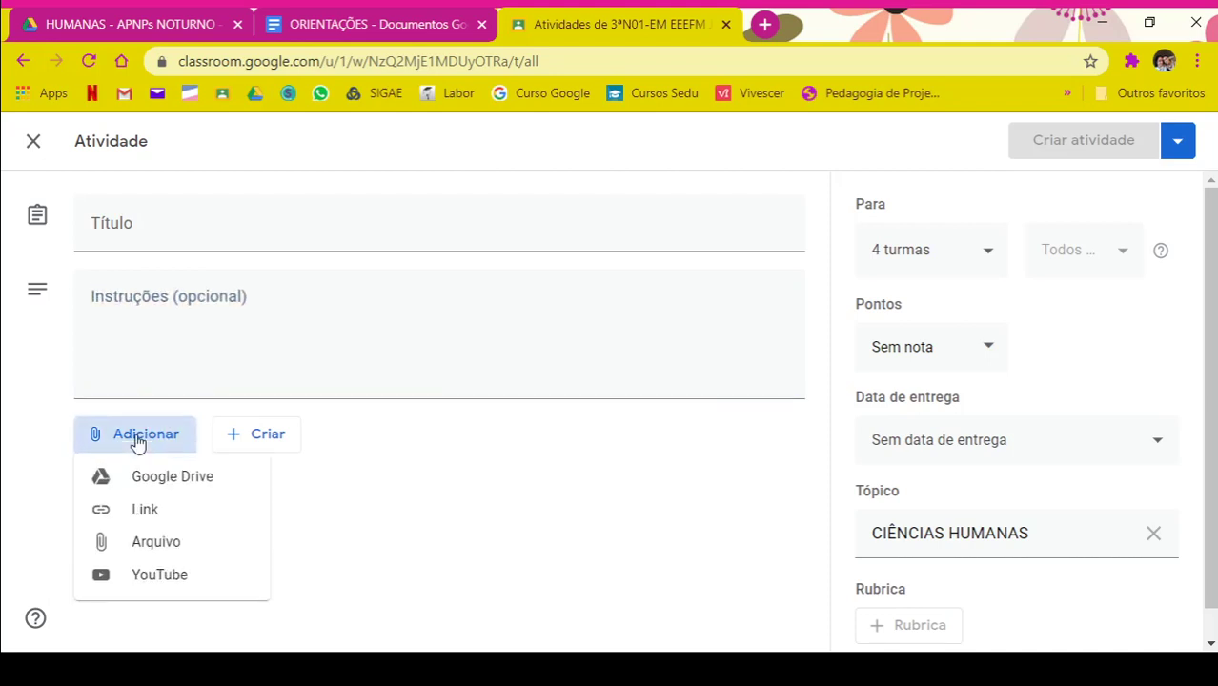
{"action": "left_click", "coordinate": [172, 481]}
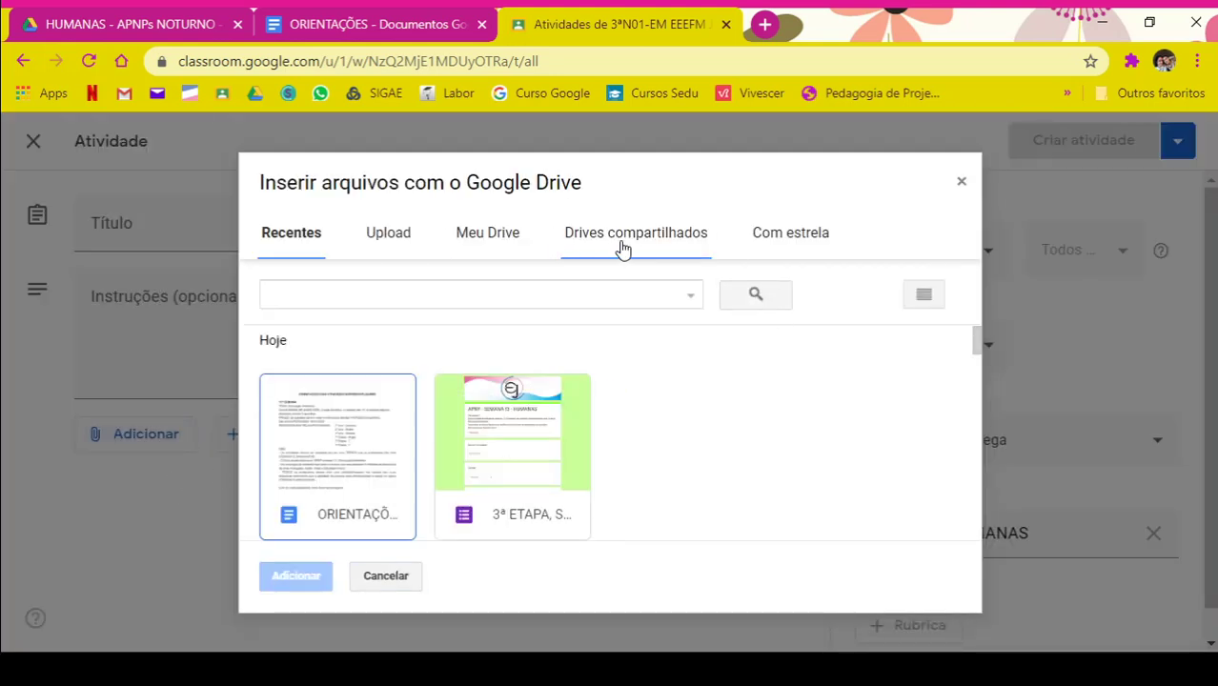
{"action": "left_click", "coordinate": [623, 248]}
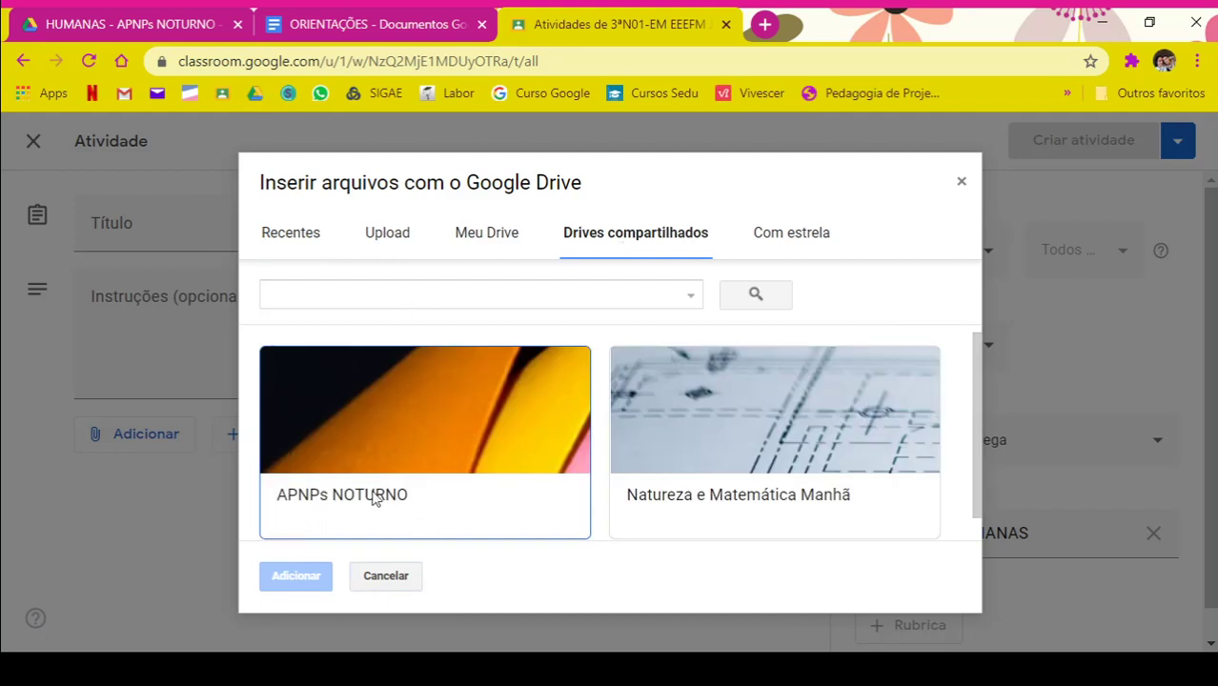
{"action": "double_click", "coordinate": [395, 461]}
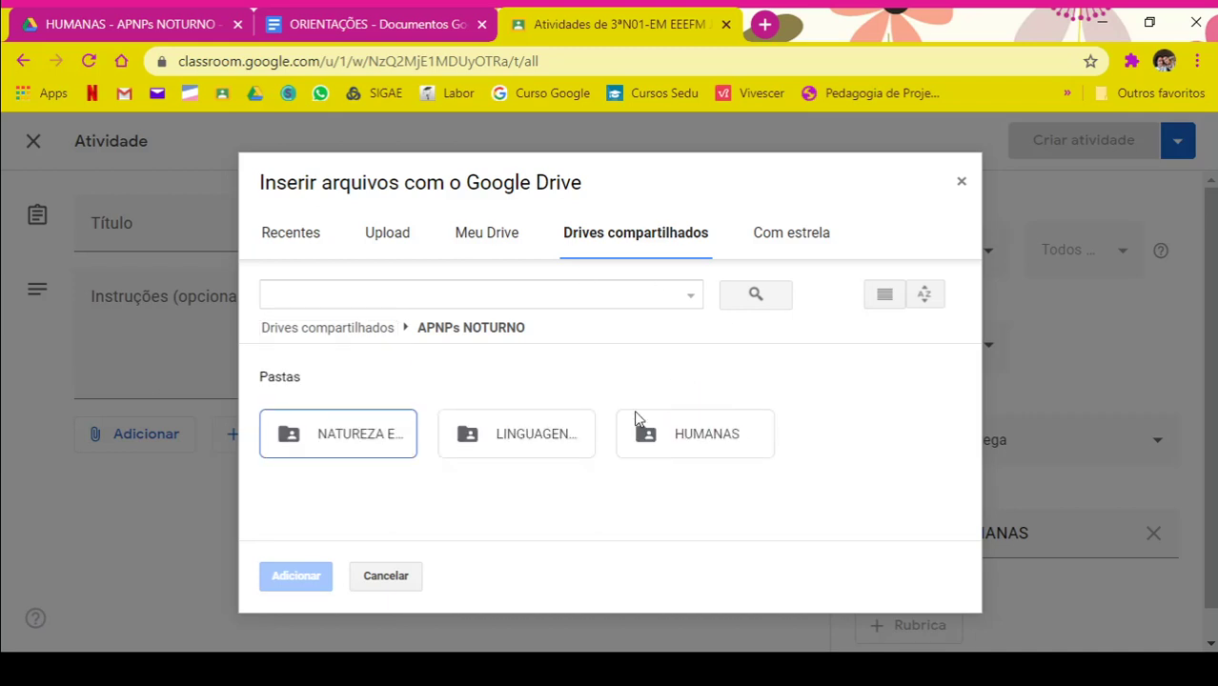
{"action": "double_click", "coordinate": [701, 439]}
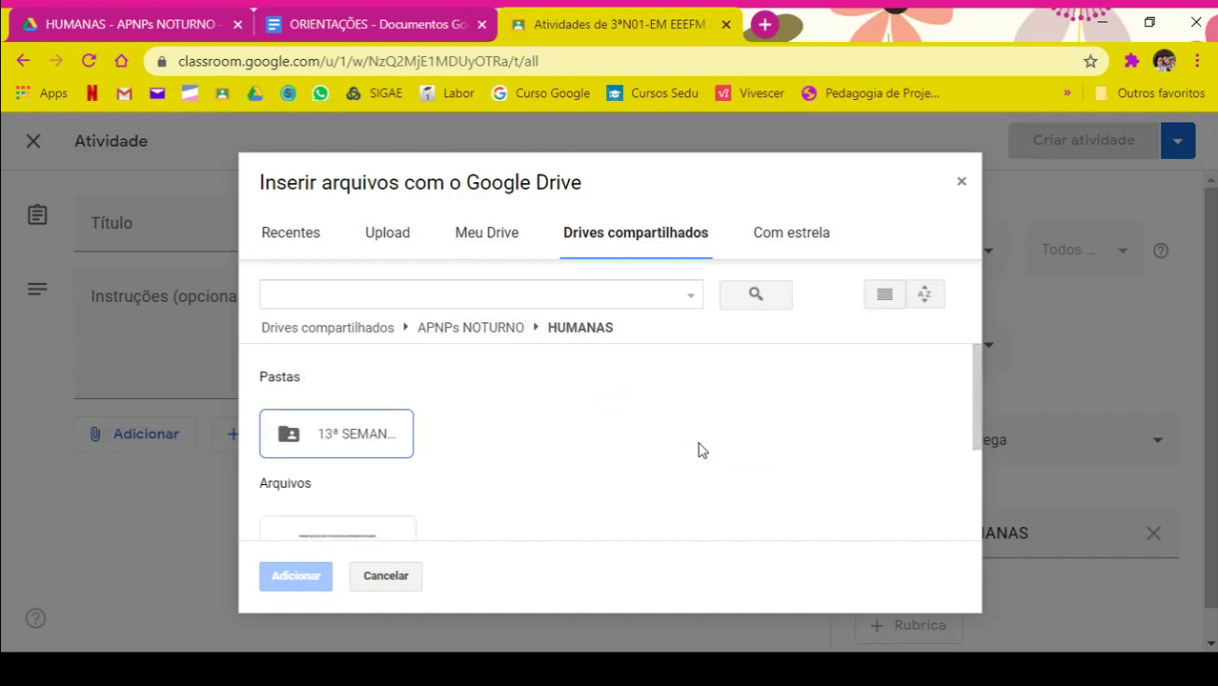
{"action": "double_click", "coordinate": [359, 445]}
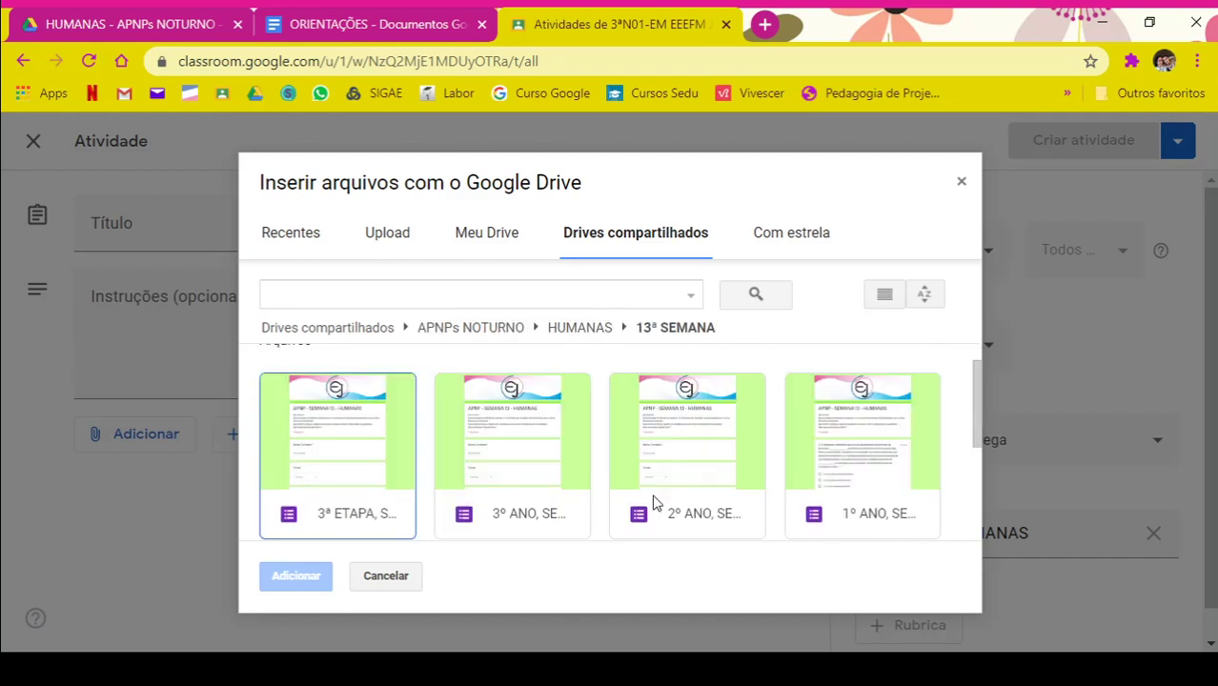
{"action": "left_click", "coordinate": [346, 492]}
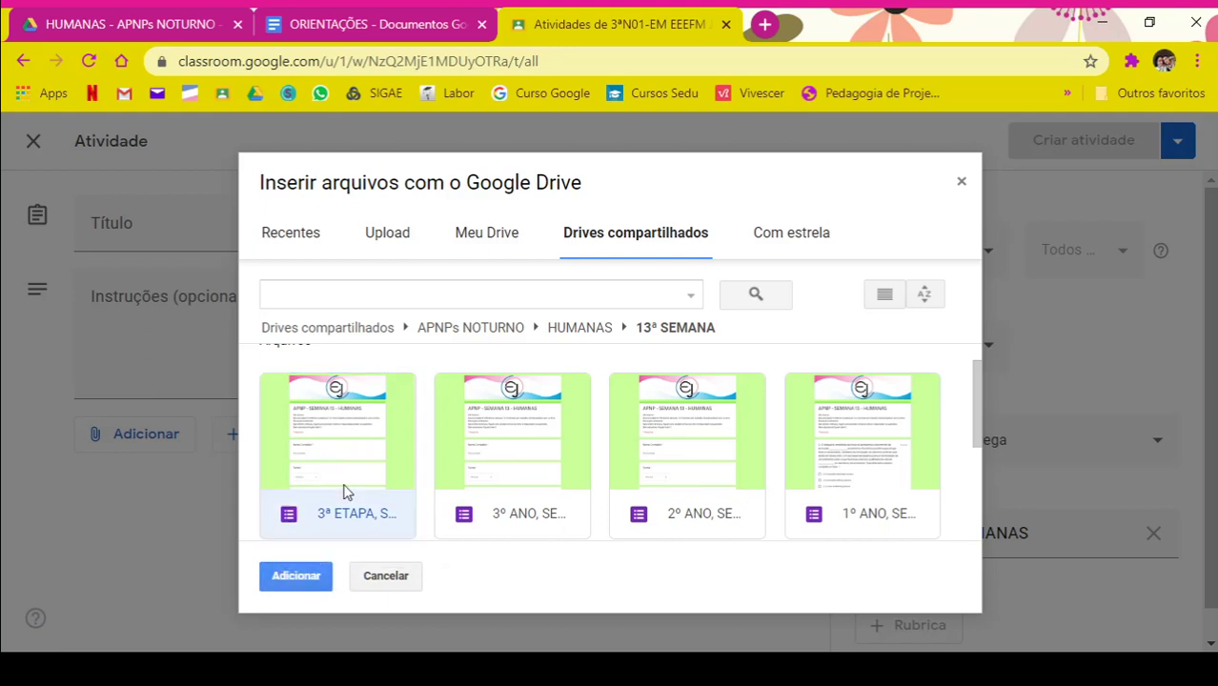
{"action": "left_click", "coordinate": [303, 581]}
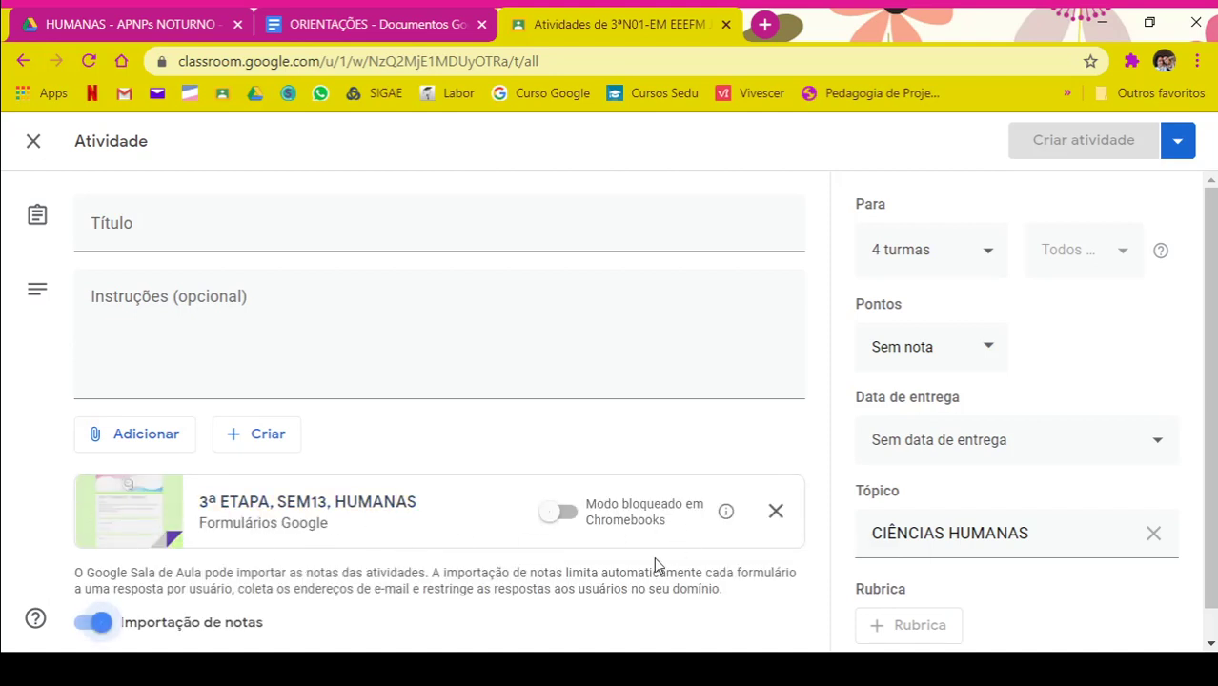
- Review the activity's title and instructions fields, the list of assigned classes and the topic name
{"action": "left_click", "coordinate": [157, 241]}
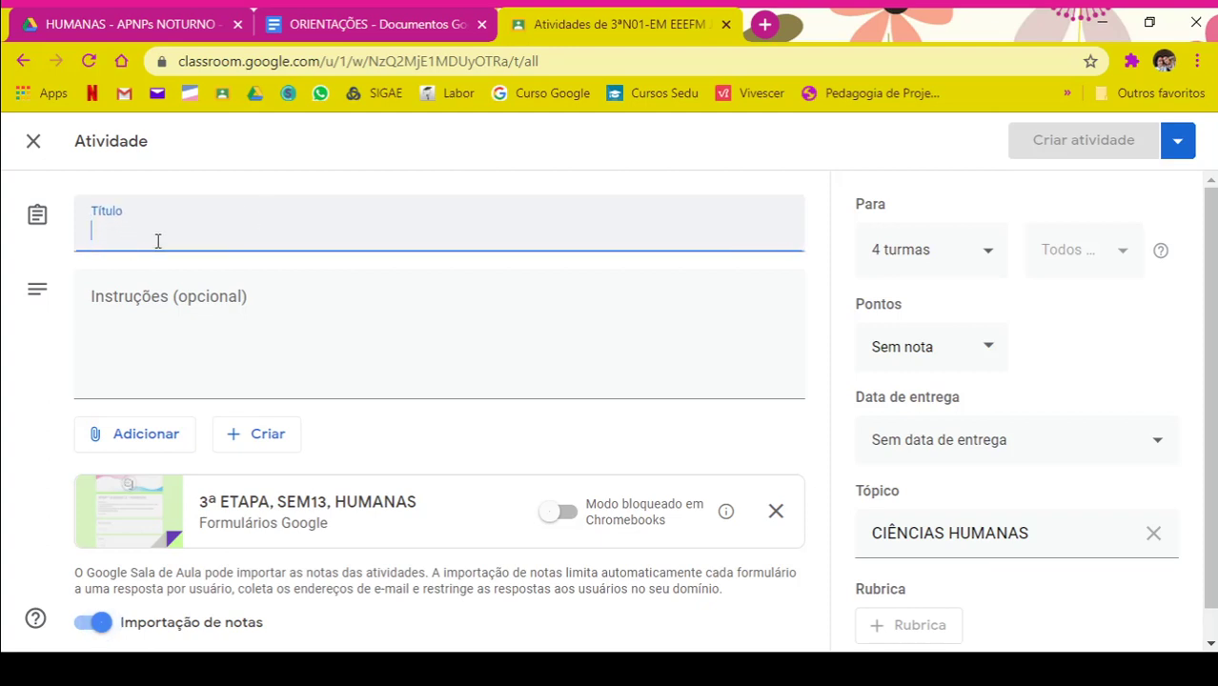
{"action": "left_click", "coordinate": [131, 301]}
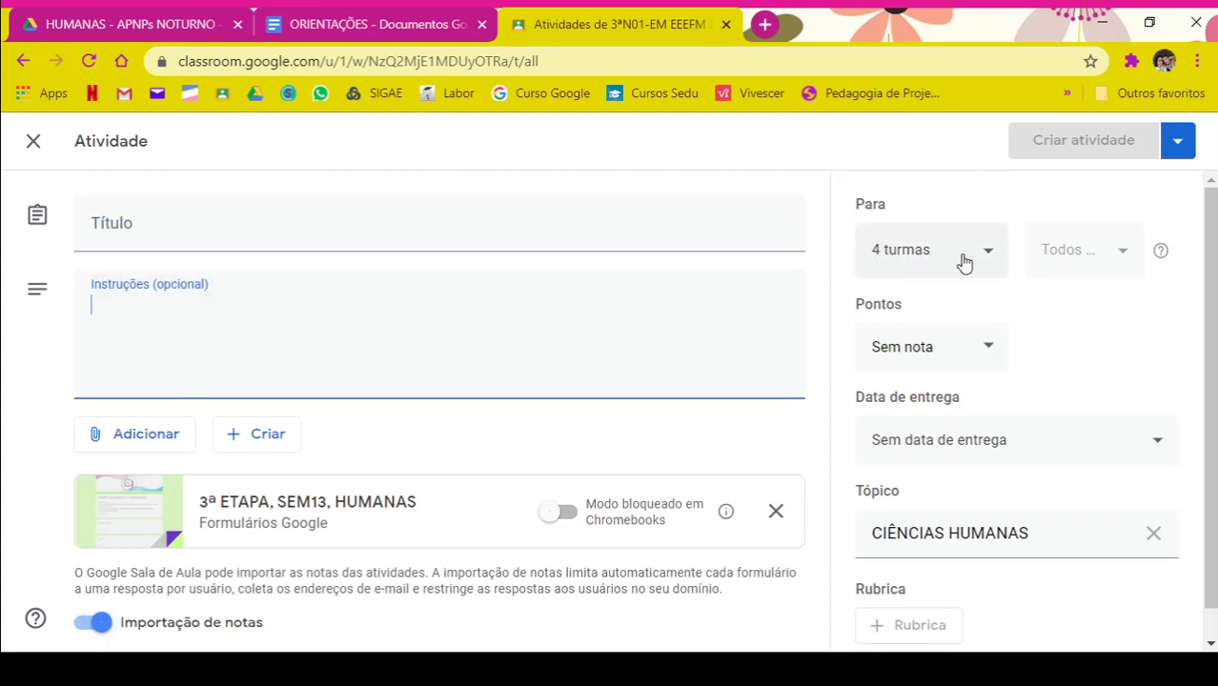
{"action": "left_click", "coordinate": [920, 263]}
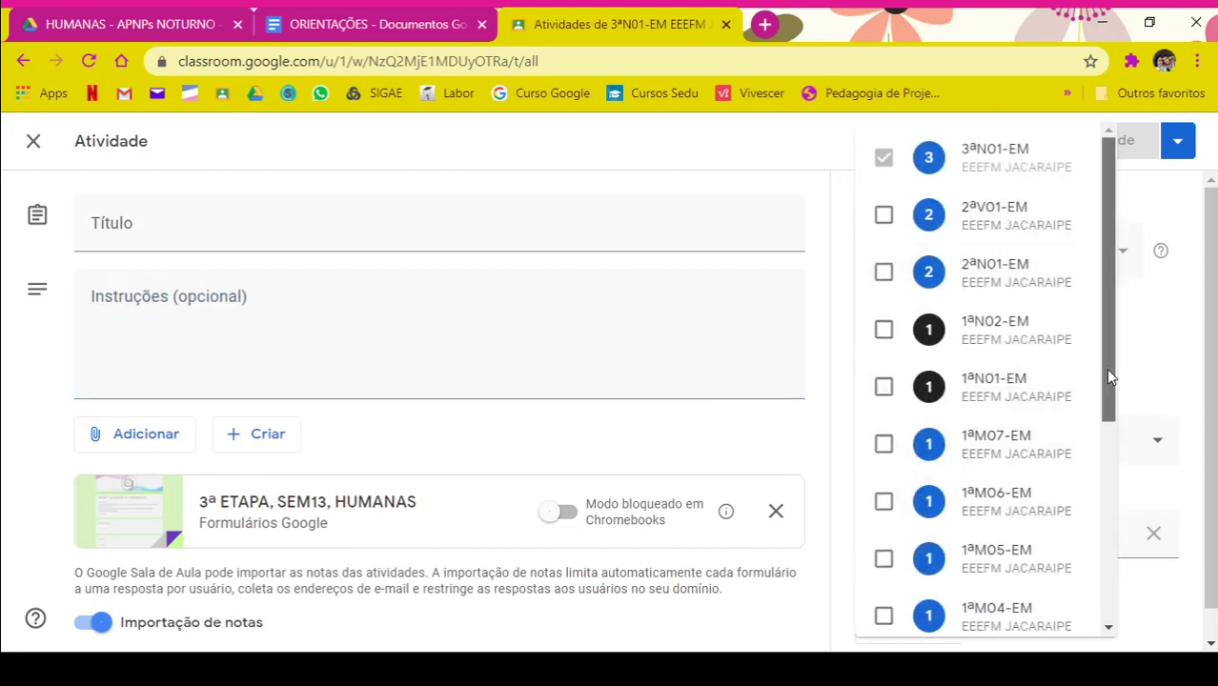
{"action": "left_click_drag", "start_coordinate": [1108, 373], "coordinate": [1075, 532]}
{"action": "left_click", "coordinate": [1146, 213]}
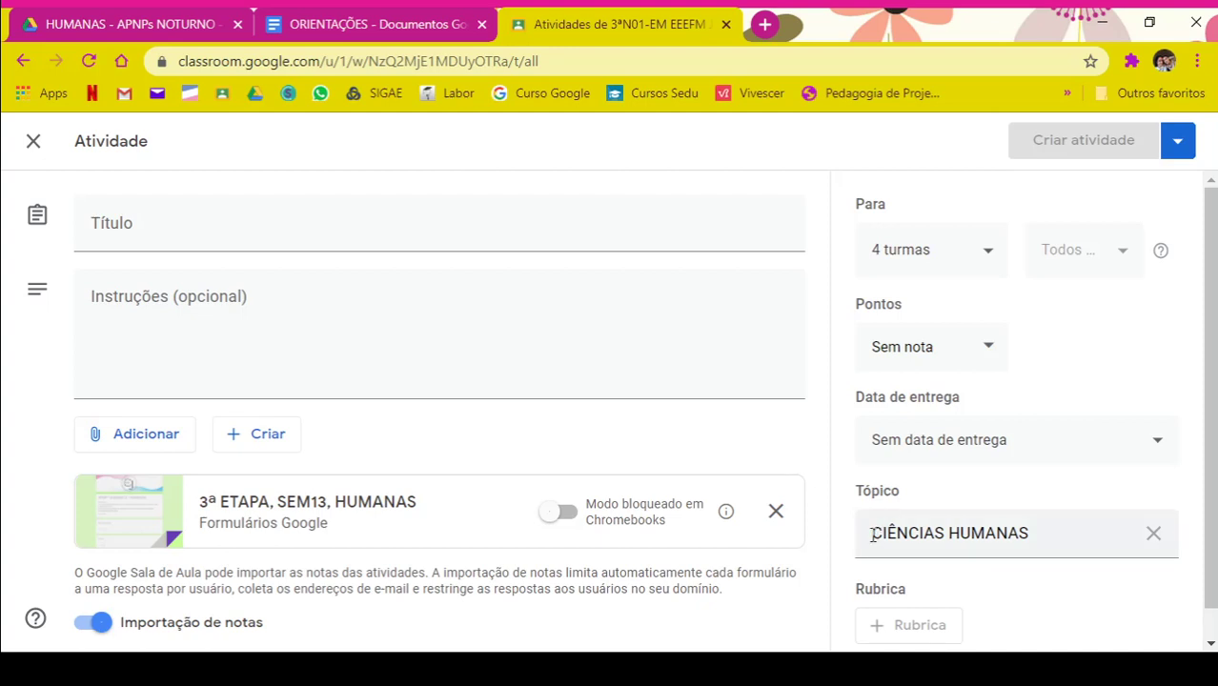
{"action": "left_click_drag", "start_coordinate": [871, 534], "coordinate": [1044, 534]}
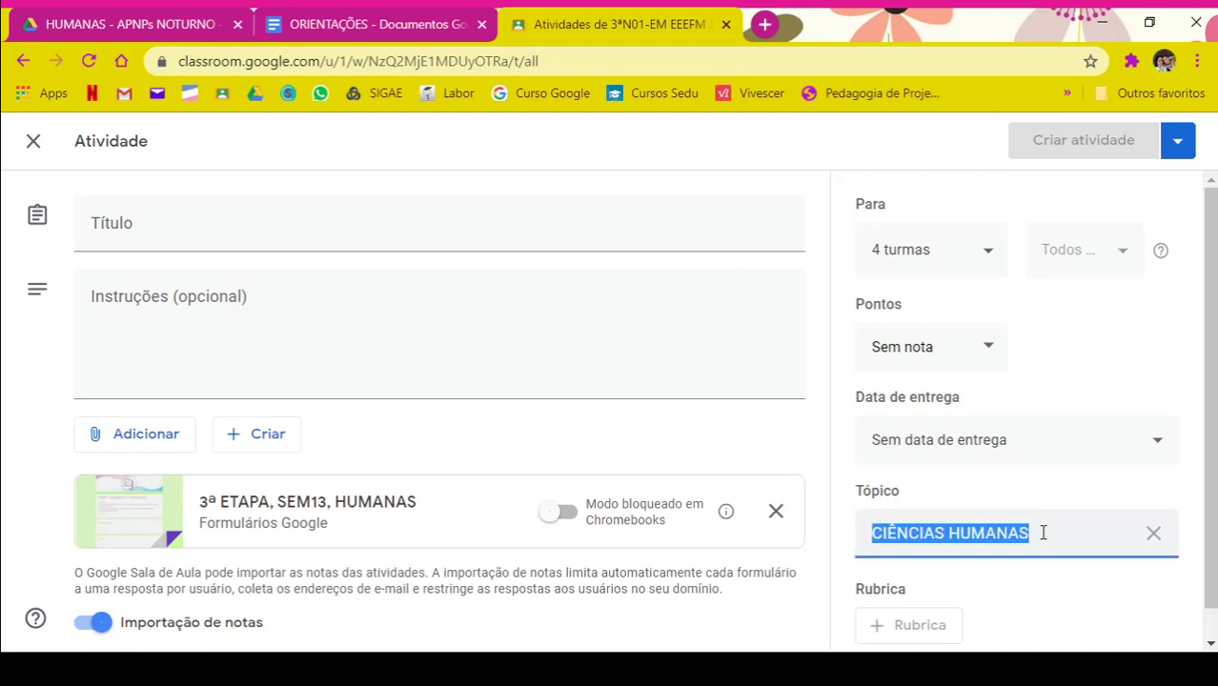
{"action": "left_click", "coordinate": [1043, 533]}
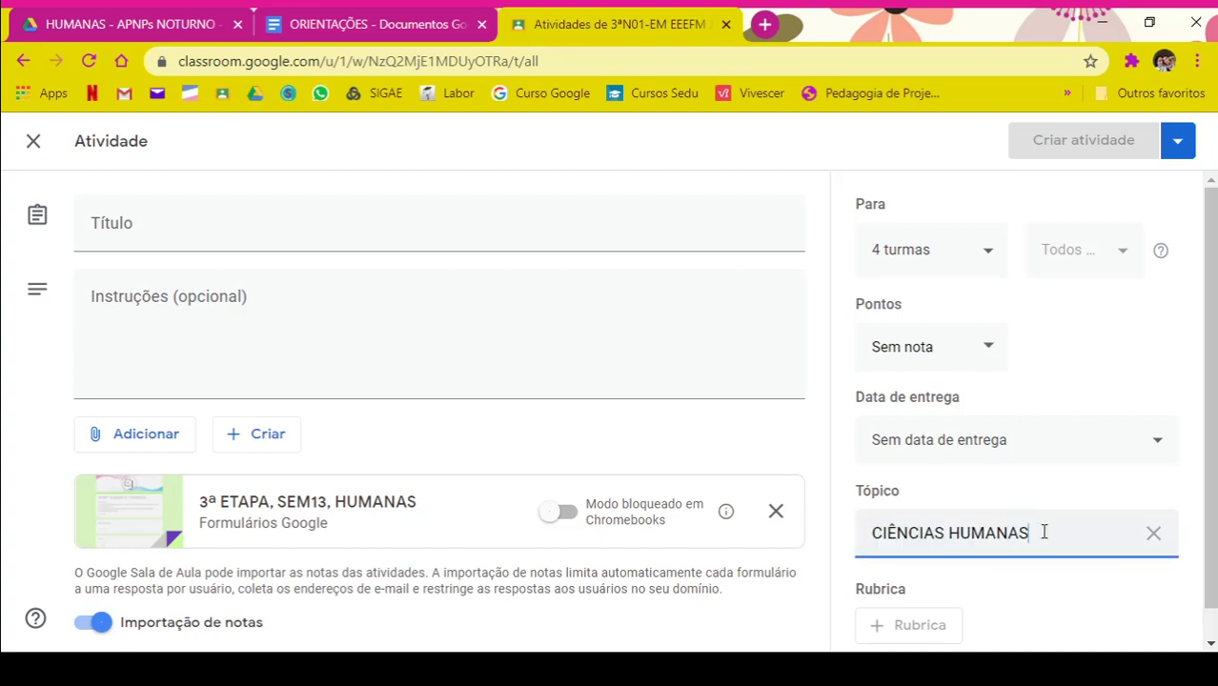
- Browse the shared drive APNPs NOTURNO to HUMANAS, 13ª SEMANA to view its forms, and close the file picker without attaching anything
{"action": "left_click", "coordinate": [167, 436]}
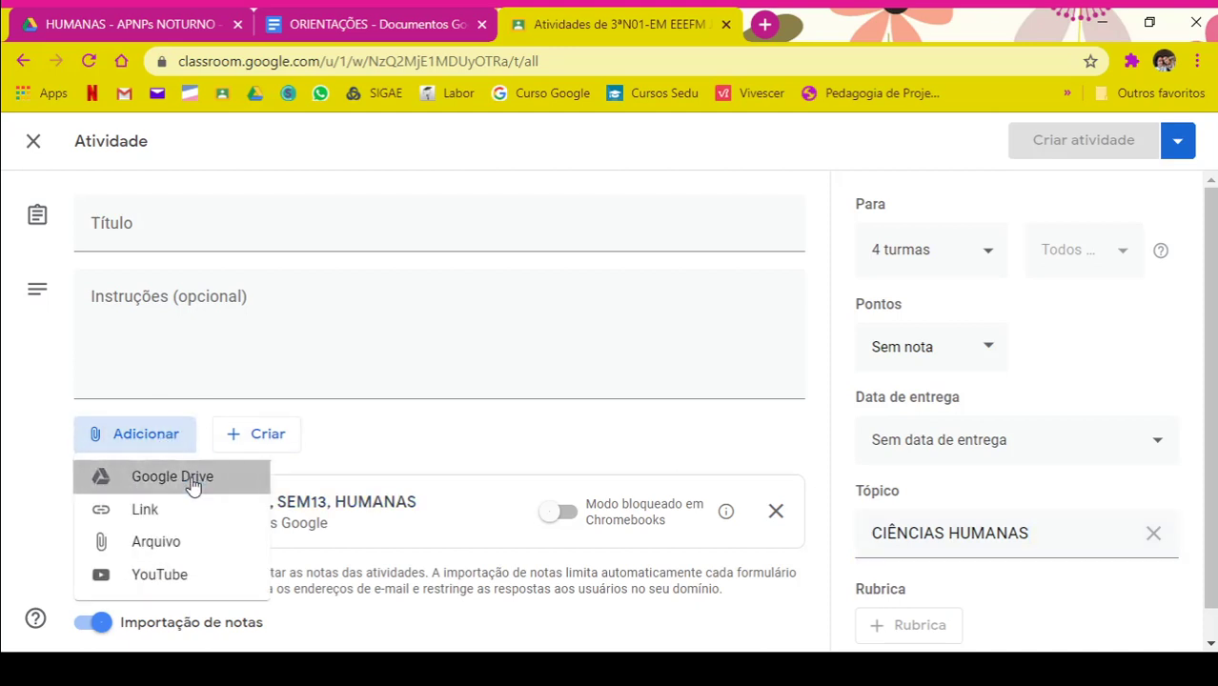
{"action": "left_click", "coordinate": [185, 478]}
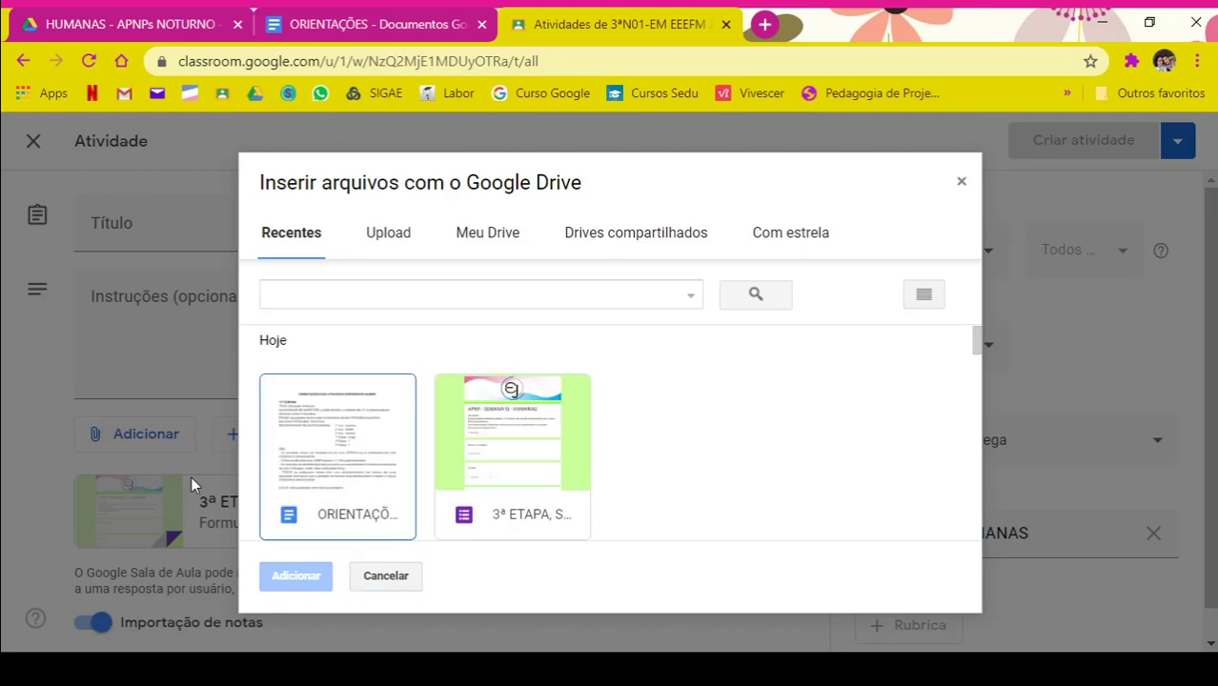
{"action": "left_click", "coordinate": [635, 240]}
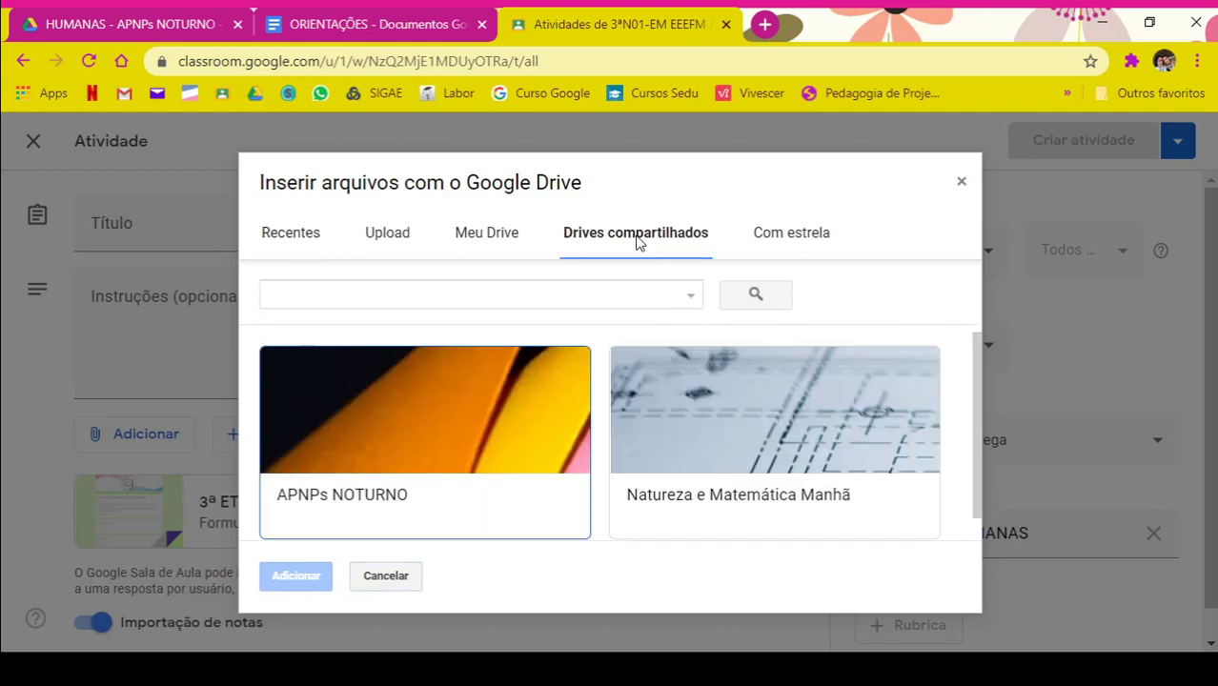
{"action": "double_click", "coordinate": [363, 449]}
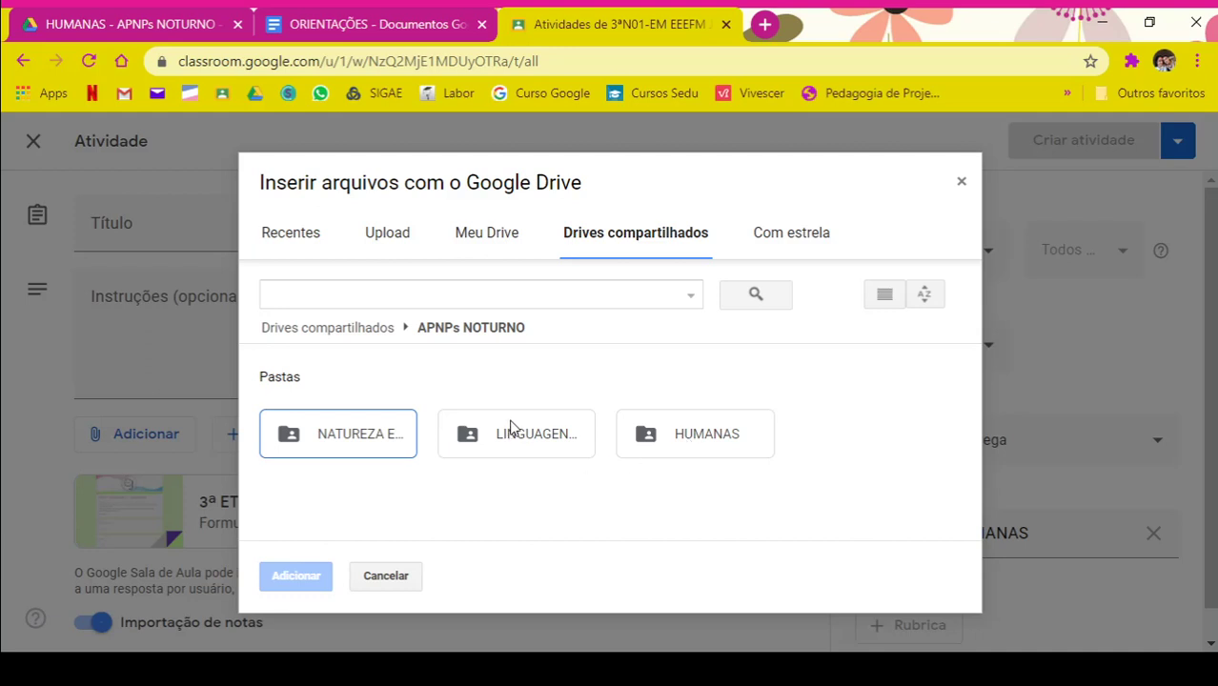
{"action": "double_click", "coordinate": [688, 449]}
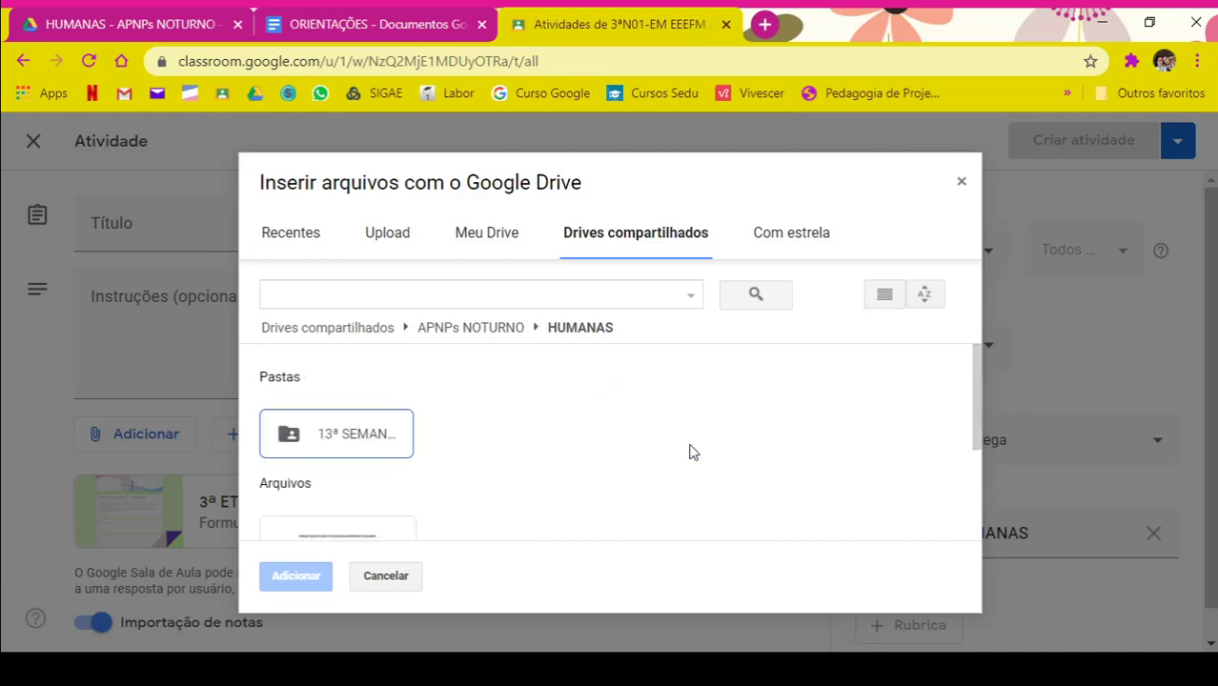
{"action": "double_click", "coordinate": [342, 434]}
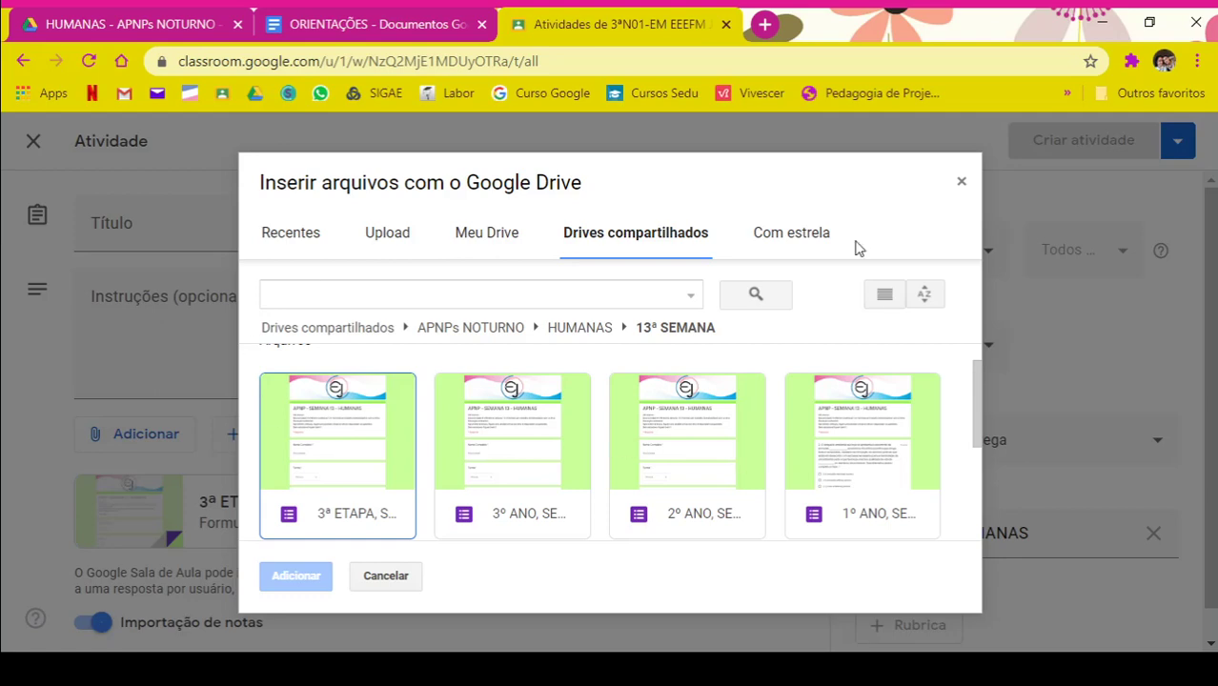
{"action": "left_click", "coordinate": [961, 185]}
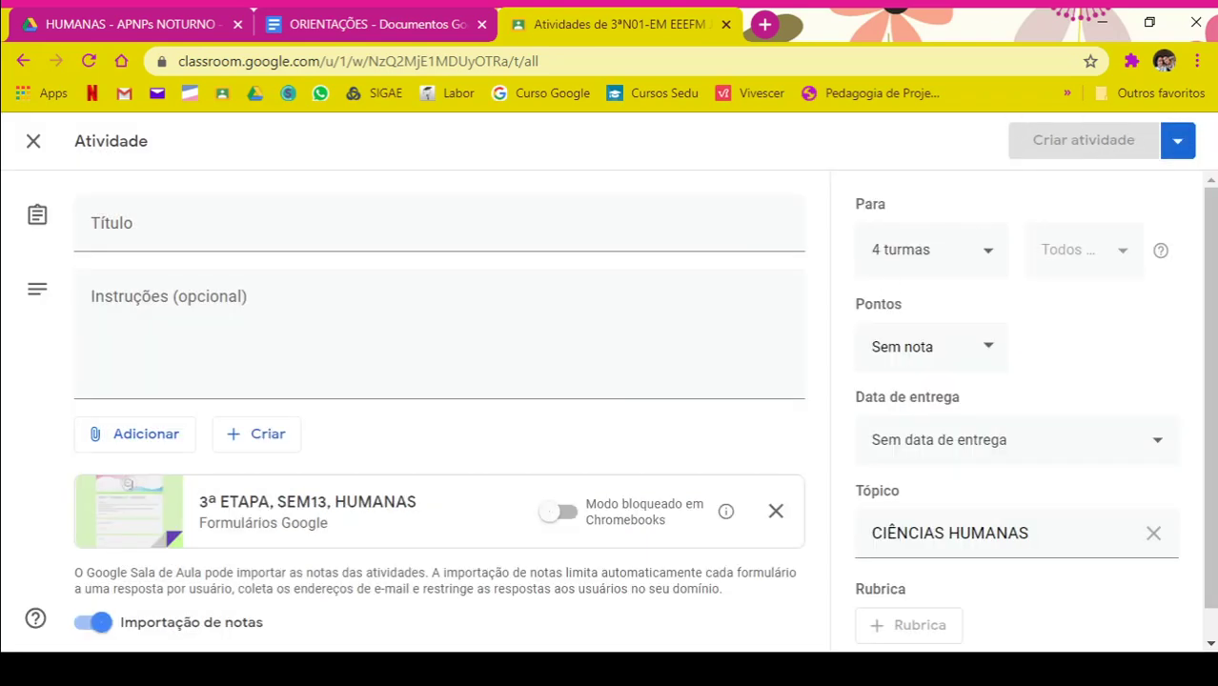
- Leave the activity form without posting the activity, and close the 3ªN01-EM class page
{"action": "left_click", "coordinate": [33, 145]}
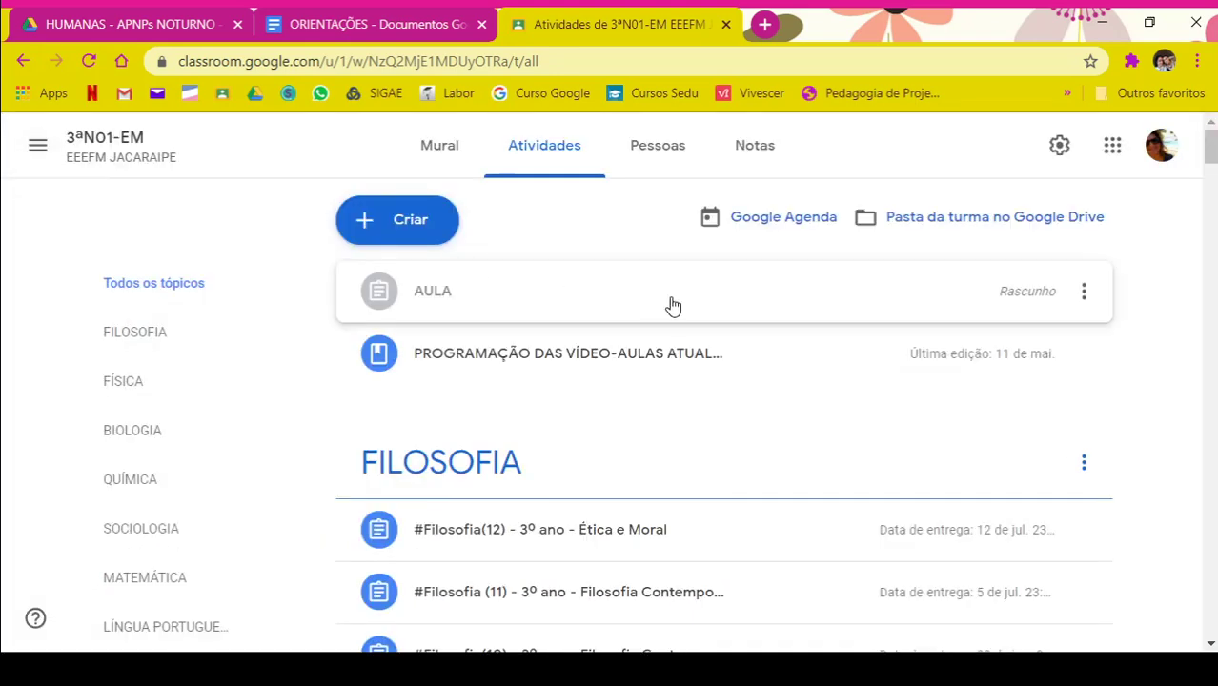
{"action": "left_click", "coordinate": [726, 24]}
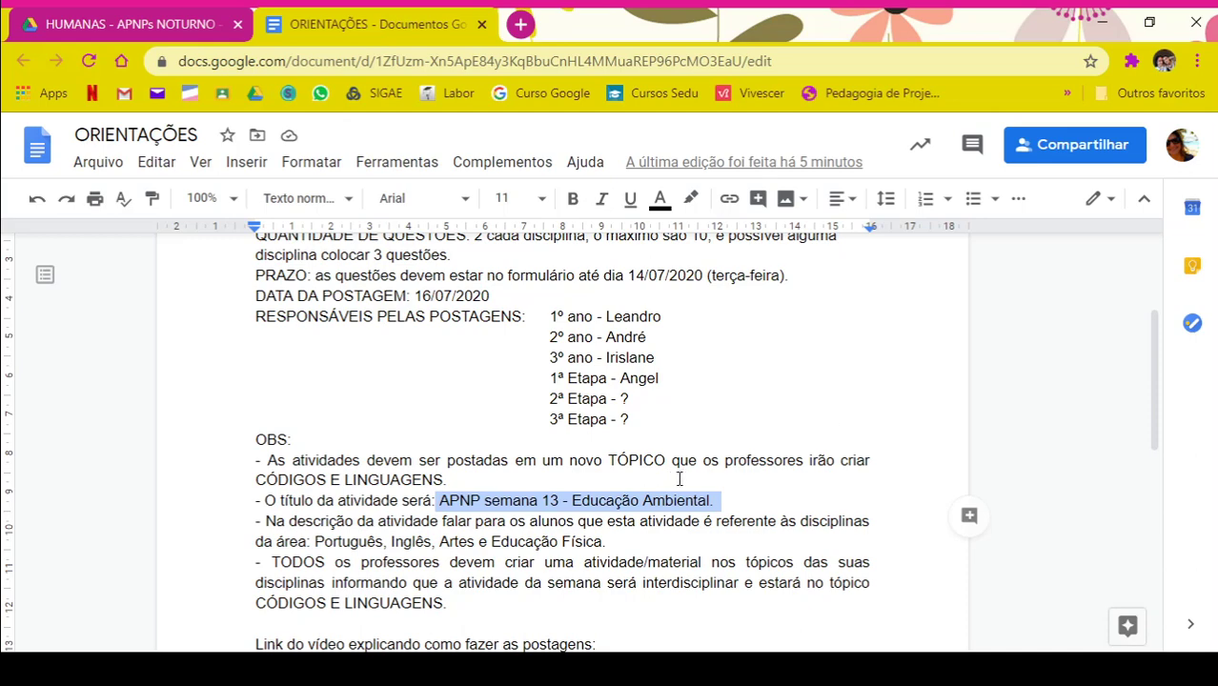
- Review the OBS notes in ORIENTAÇÕES on the activity's topic, title, description and the notice every teacher must post, and close the document
{"action": "scroll", "coordinate": [670, 530], "scroll_direction": "down", "scroll_amount": 2}
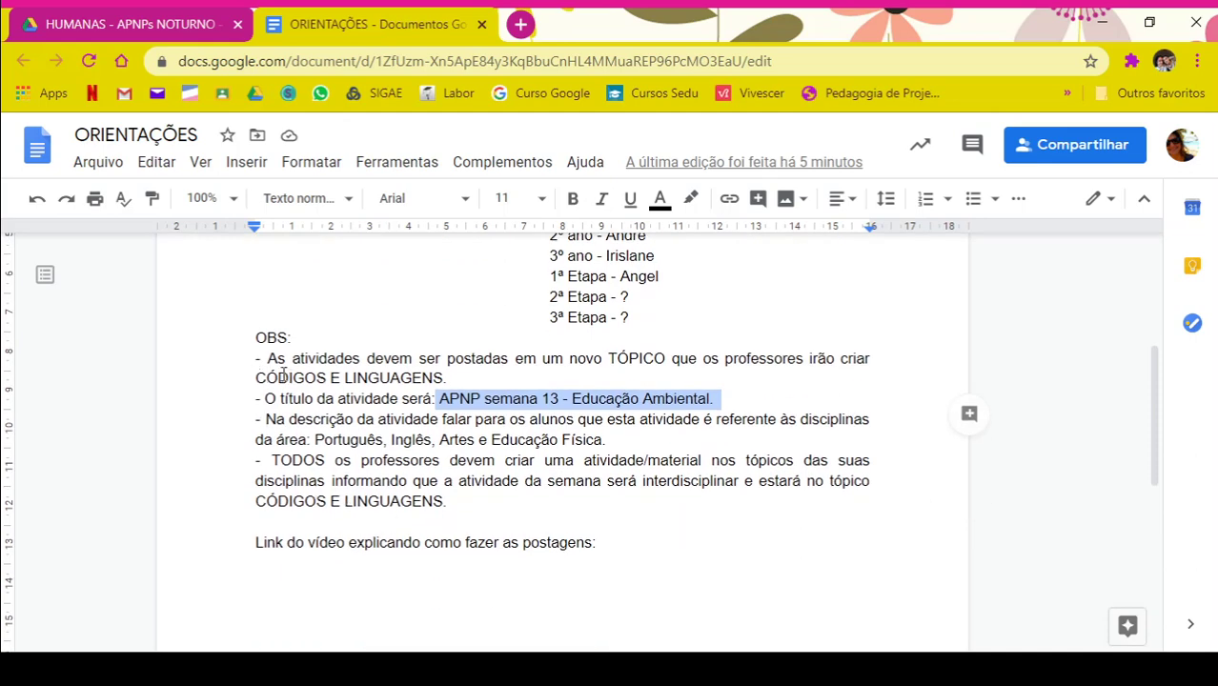
{"action": "left_click_drag", "start_coordinate": [611, 445], "coordinate": [252, 354]}
{"action": "left_click", "coordinate": [642, 322]}
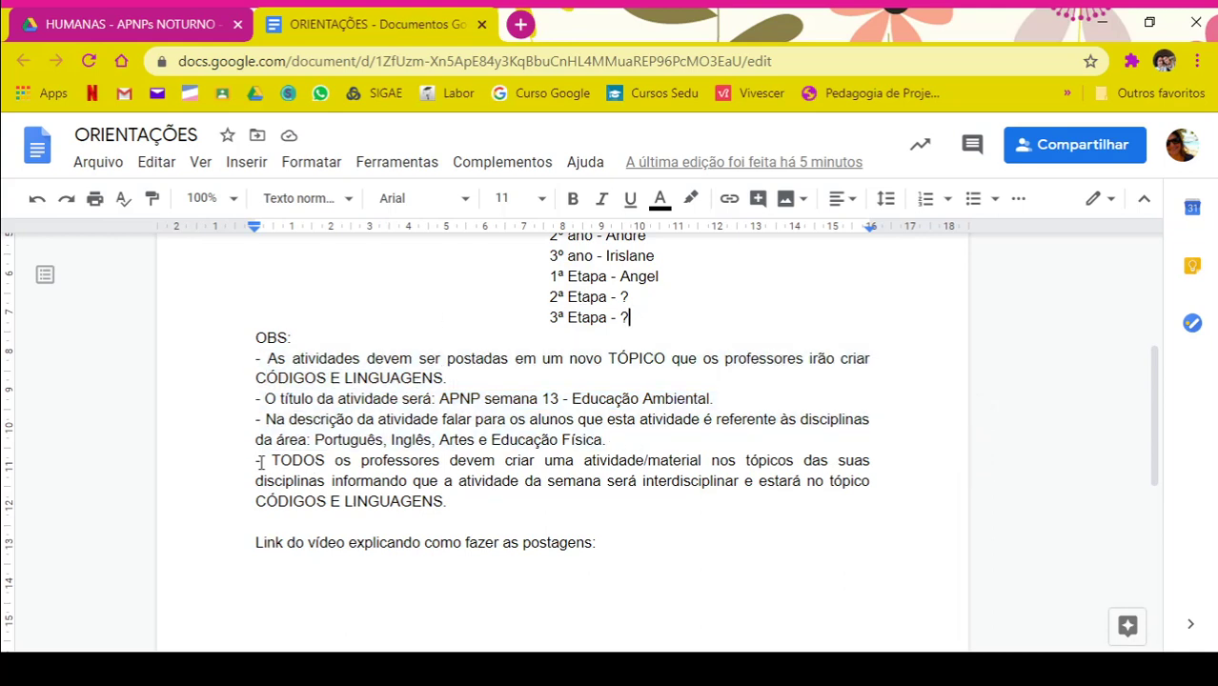
{"action": "left_click_drag", "start_coordinate": [258, 459], "coordinate": [465, 496]}
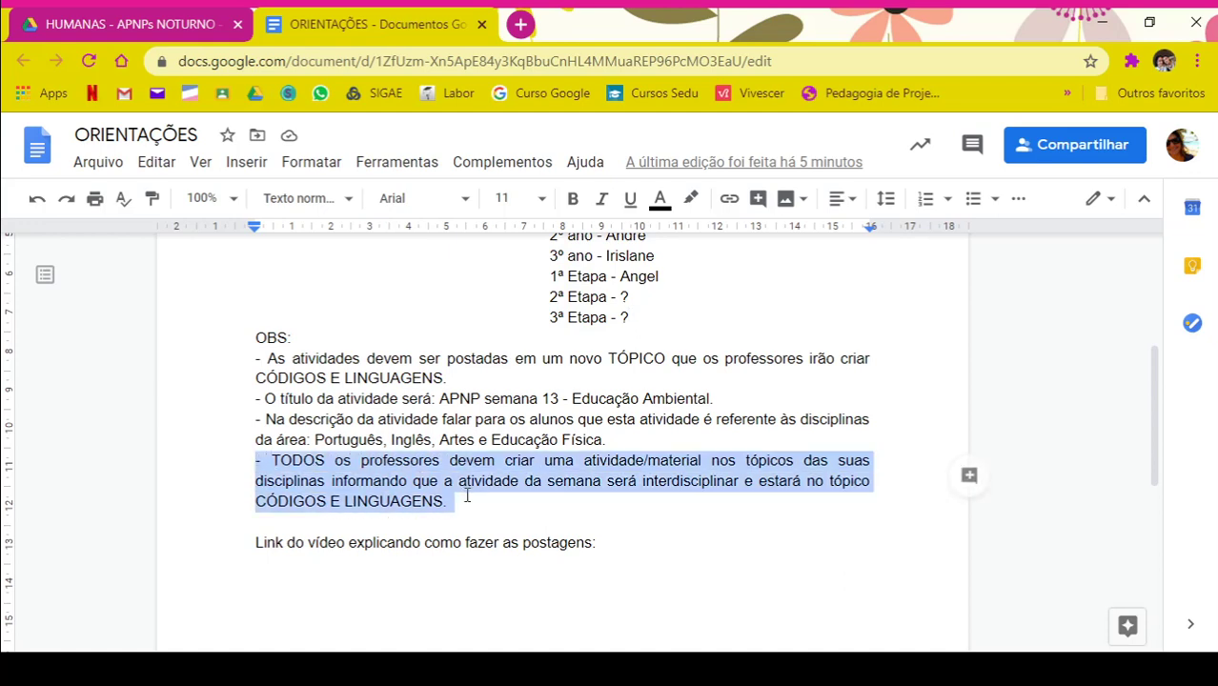
{"action": "scroll", "coordinate": [467, 495], "scroll_direction": "up", "scroll_amount": 5}
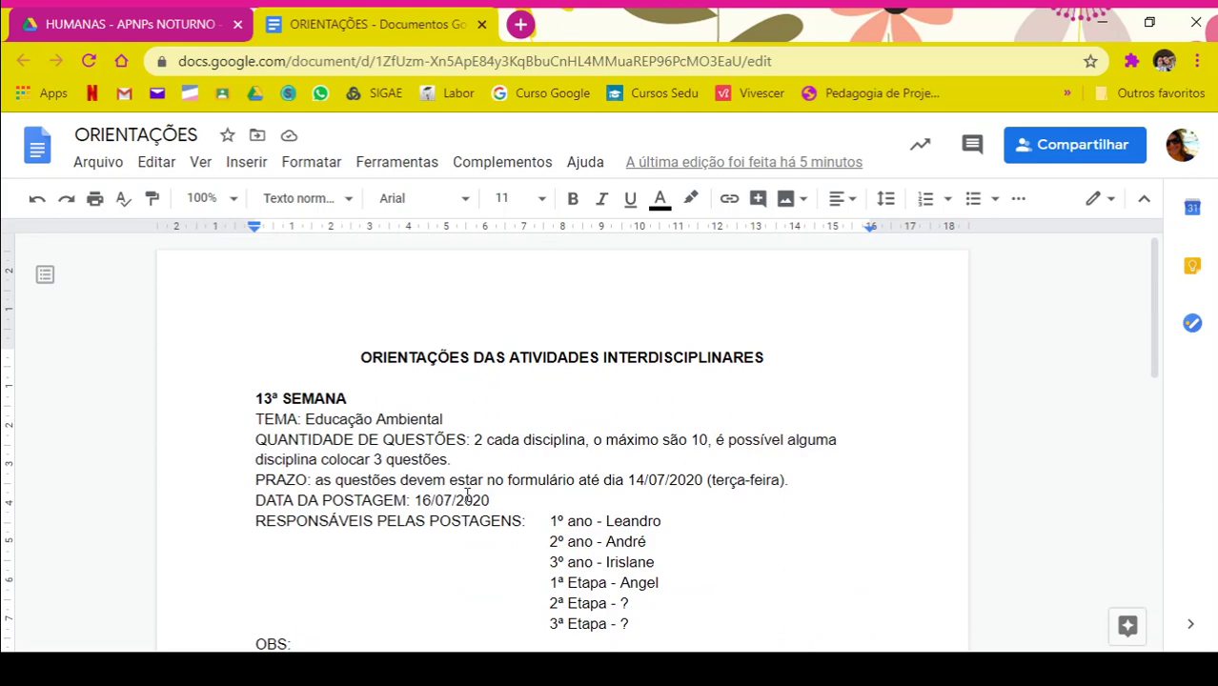
{"action": "scroll", "coordinate": [467, 493], "scroll_direction": "down", "scroll_amount": 3}
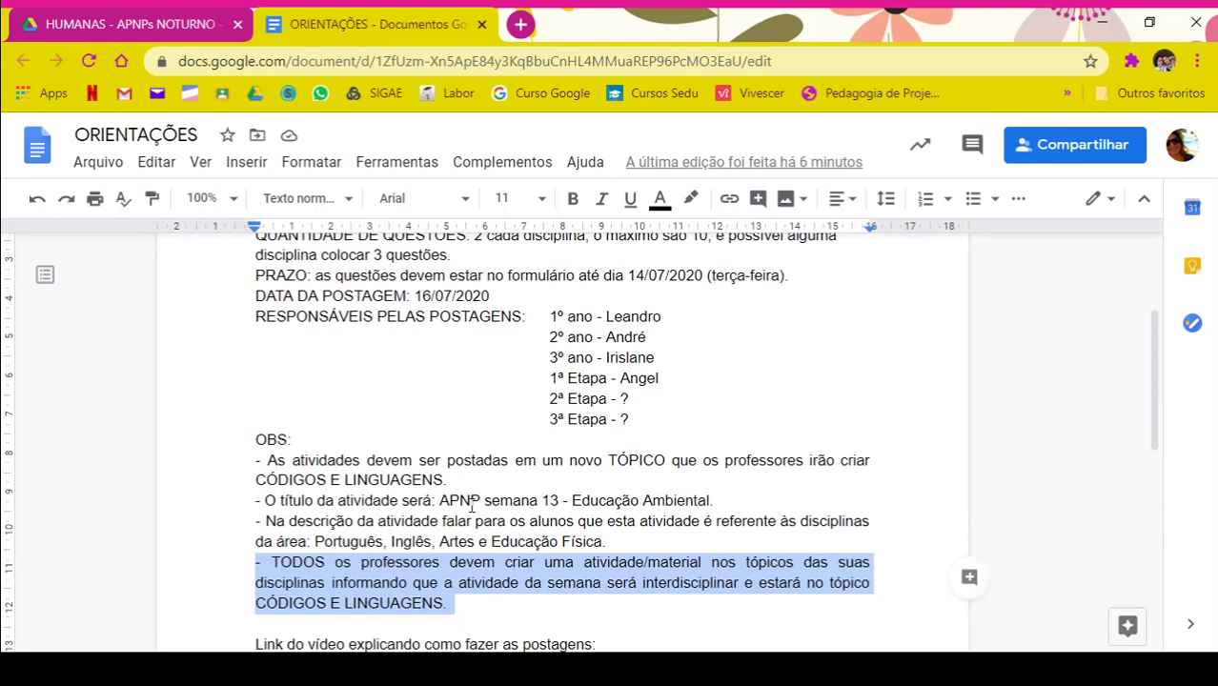
{"action": "scroll", "coordinate": [471, 515], "scroll_direction": "down", "scroll_amount": 1}
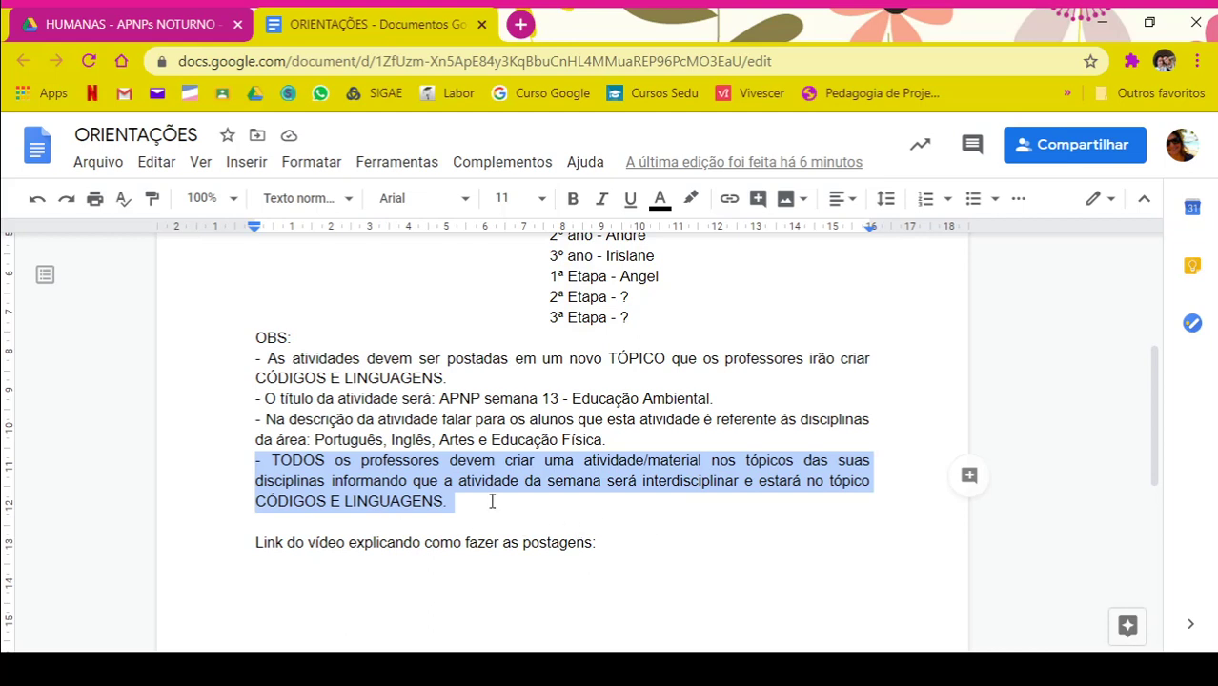
{"action": "left_click_drag", "start_coordinate": [252, 502], "coordinate": [471, 504]}
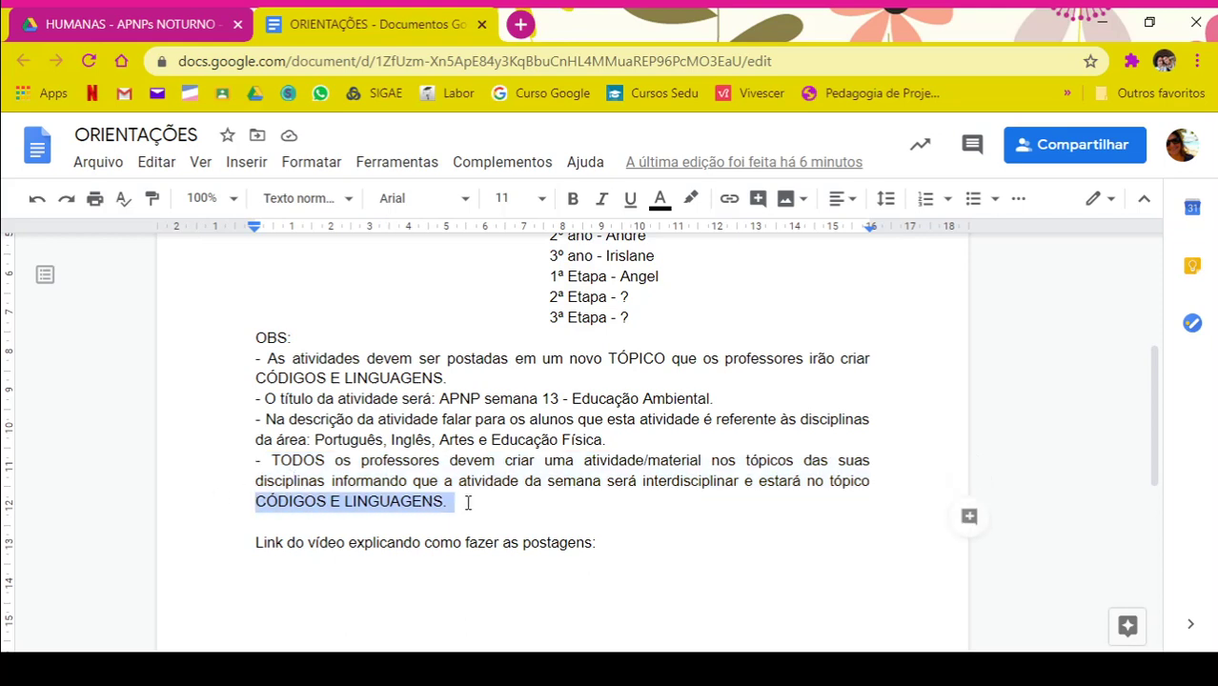
{"action": "left_click", "coordinate": [612, 541]}
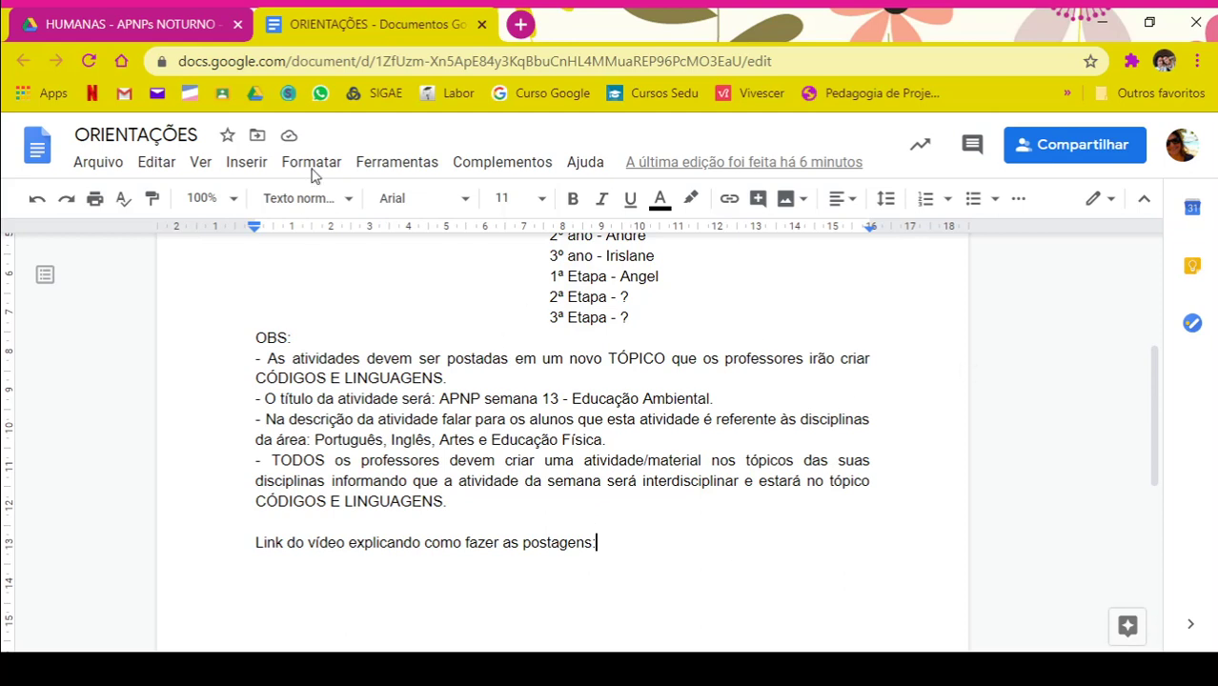
{"action": "left_click", "coordinate": [481, 24]}
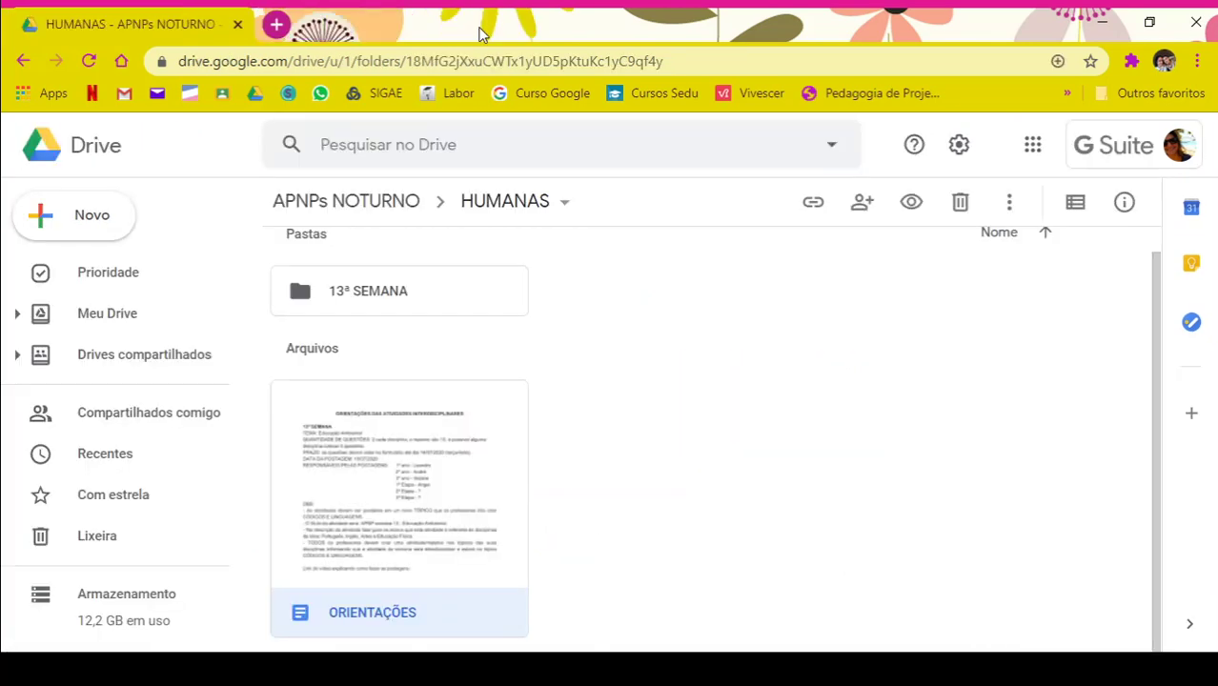